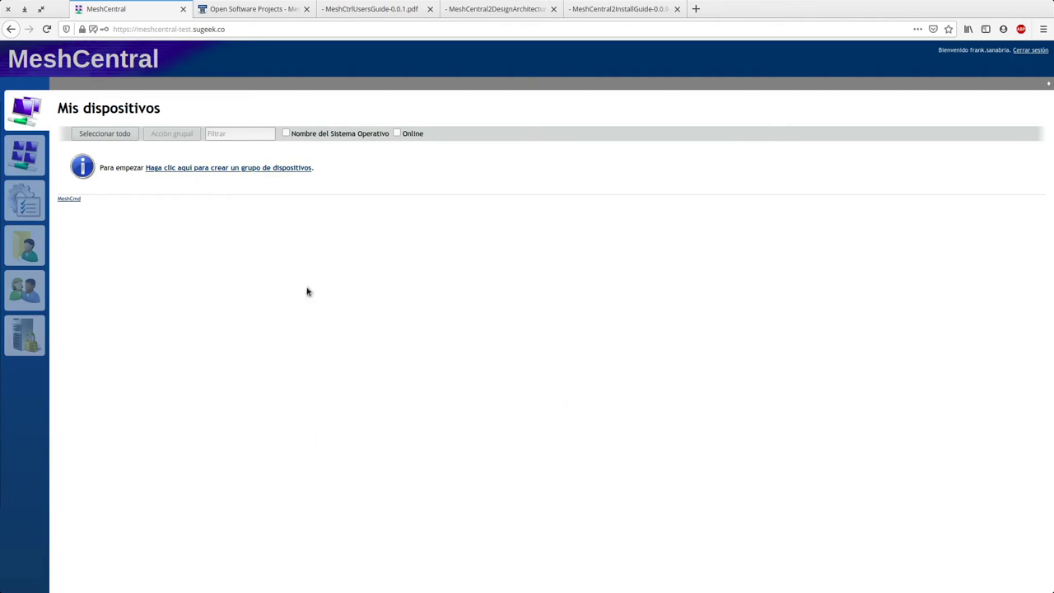
# Start a new device group and name it "SUGEEK - Tecnologia".
pyautogui.click(199, 169)
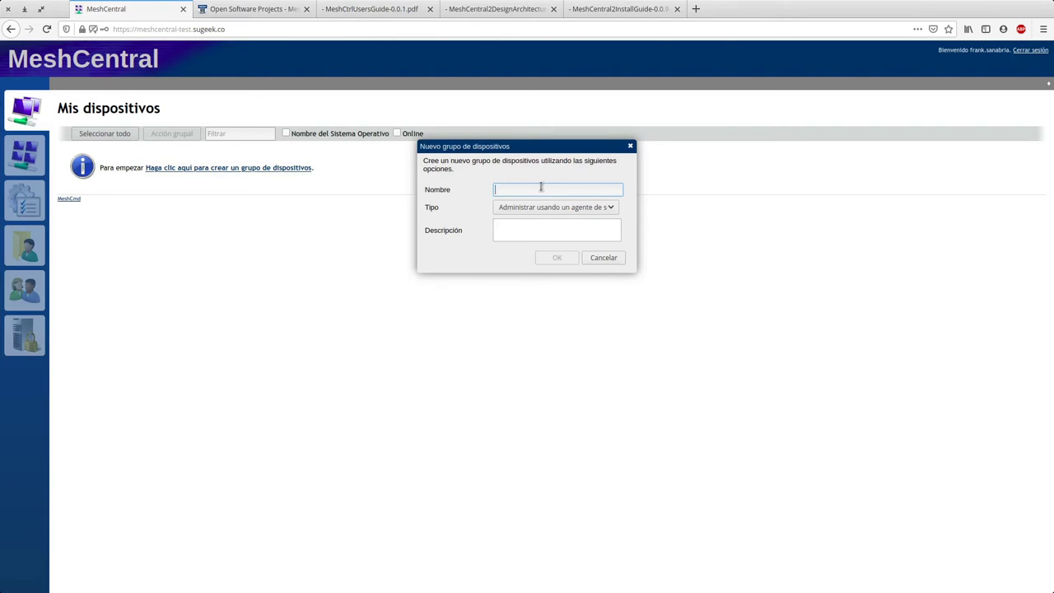
pyautogui.write('SUGEEK - ')
pyautogui.write('AREA - ')
pyautogui.write('NOMBRE')
pyautogui.press('BackSpace')
pyautogui.press('BackSpace')
pyautogui.press('BackSpace')
pyautogui.press('BackSpace')
pyautogui.press('BackSpace')
pyautogui.press('BackSpace')
pyautogui.press('BackSpace')
pyautogui.press('BackSpace')
pyautogui.press('BackSpace')
pyautogui.press('BackSpace')
pyautogui.press('BackSpace')
pyautogui.press('BackSpace')
pyautogui.press('BackSpace')
pyautogui.write('Tecnologia')
# Set the group type to "Administrar usando un agente de software" and create the device group.
pyautogui.click(567, 208)
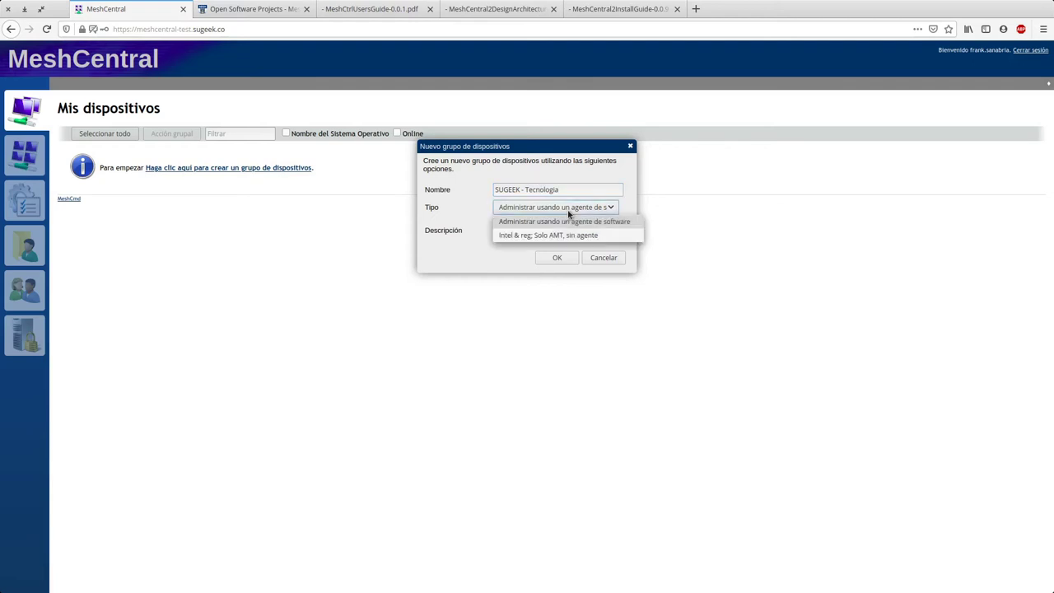
pyautogui.click(552, 222)
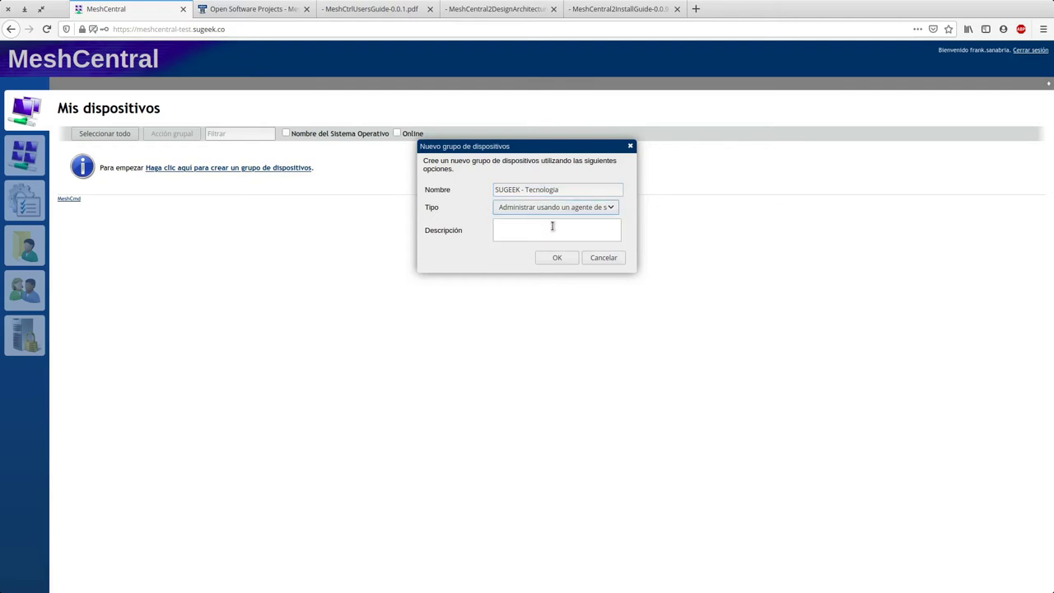
pyautogui.click(558, 258)
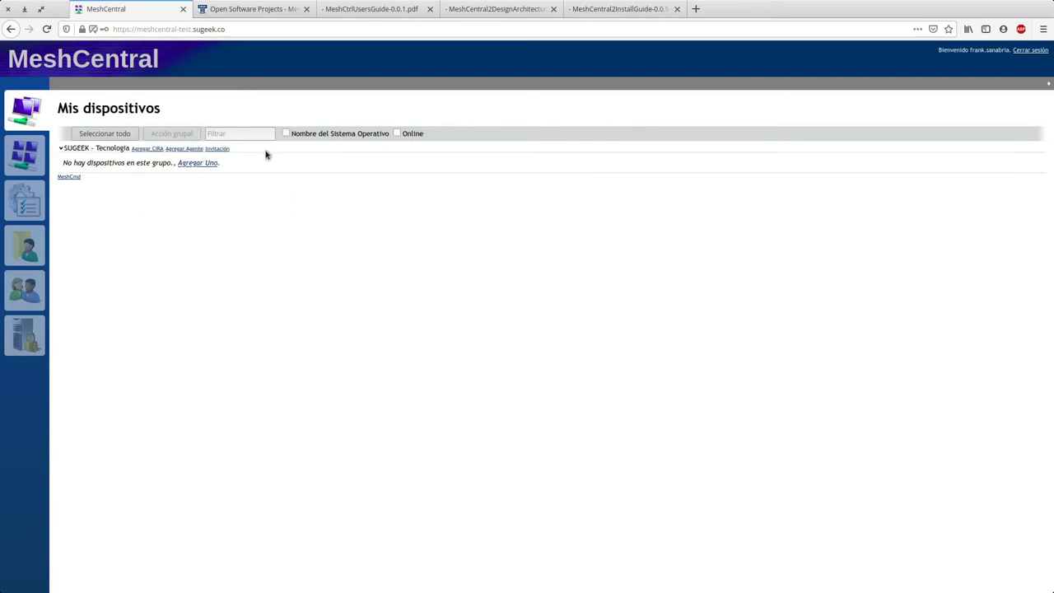
# Review the general details and the summary of the SUGEEK - Tecnologia device group.
pyautogui.click(95, 149)
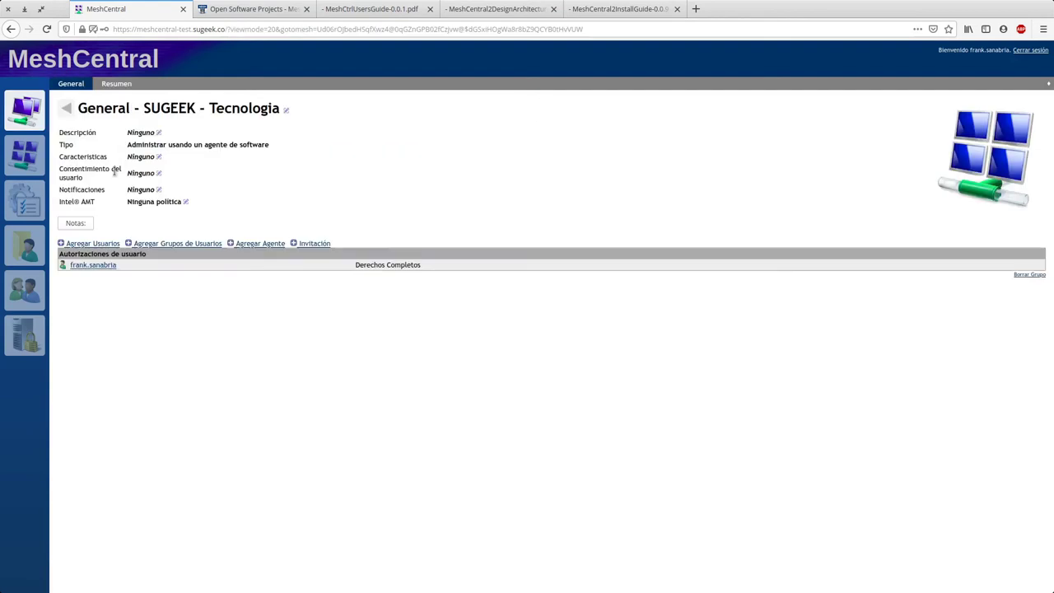
pyautogui.click(66, 106)
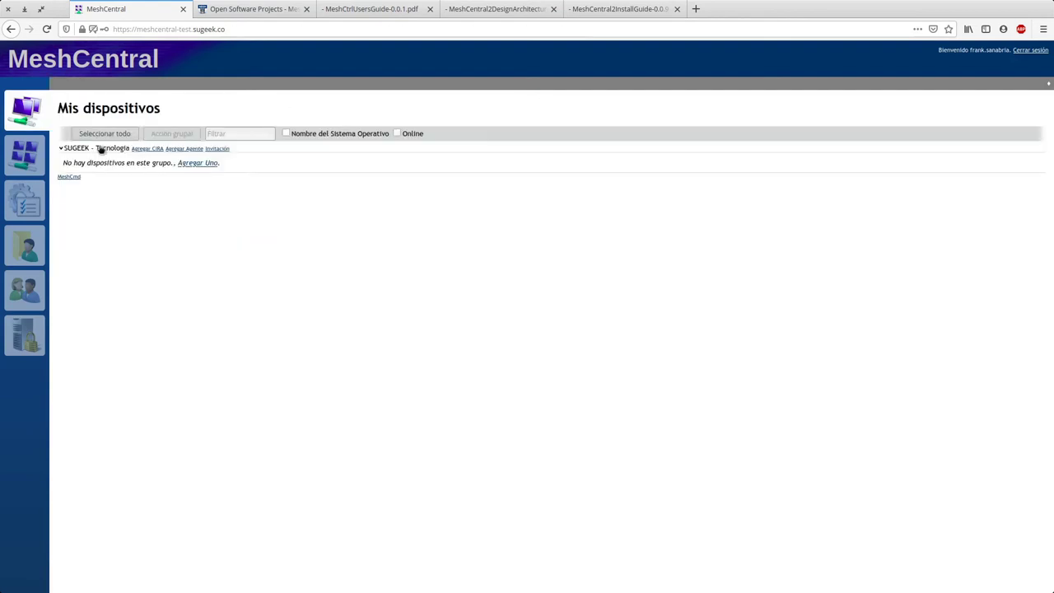
pyautogui.click(99, 149)
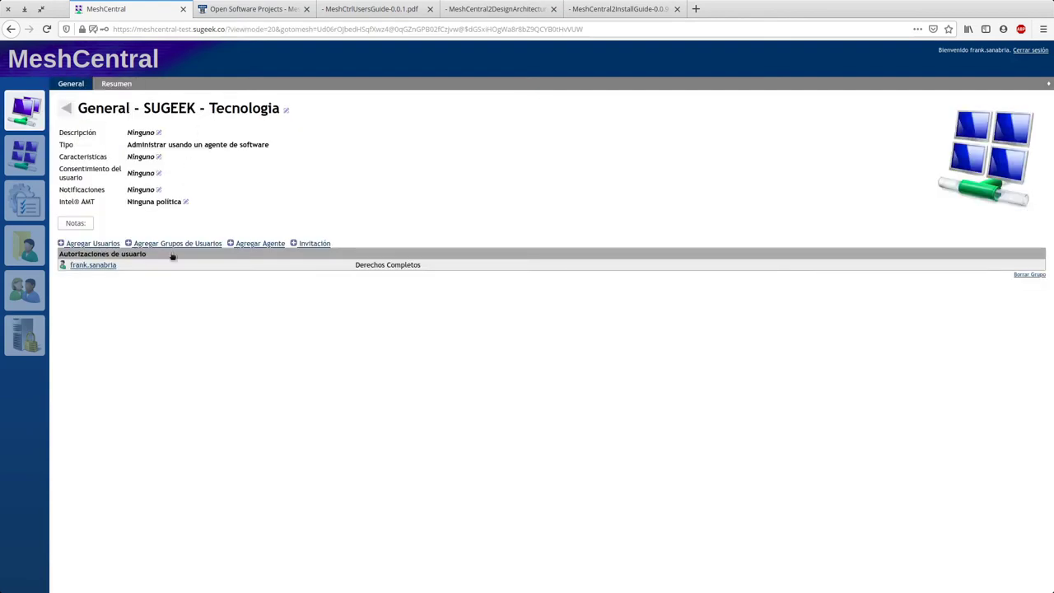
pyautogui.click(113, 84)
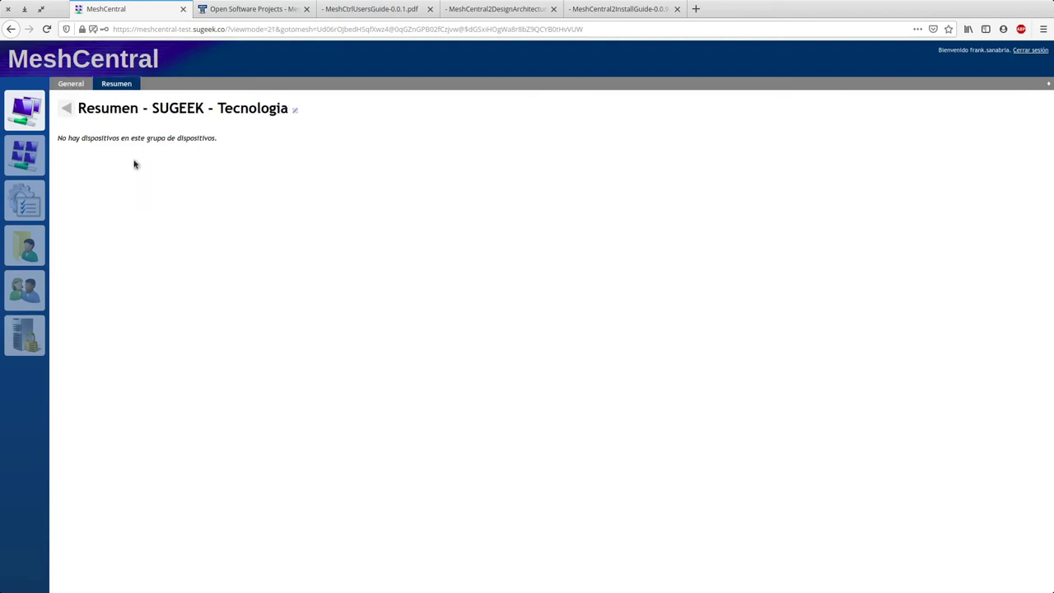
pyautogui.click(80, 85)
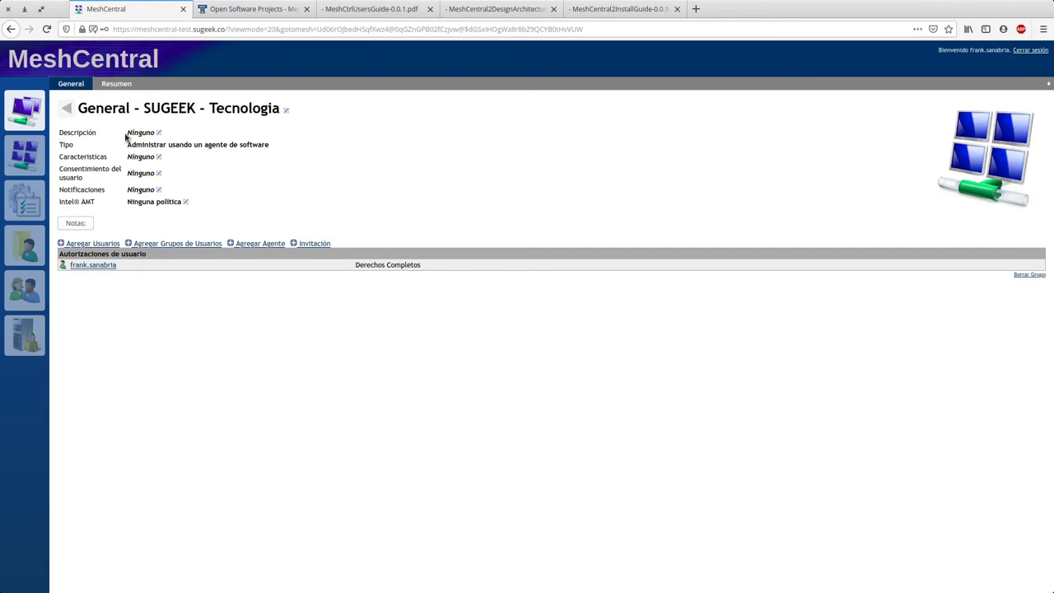
# Examine the device group's available feature options and close them without changes.
pyautogui.moveTo(78, 157); pyautogui.dragTo(125, 158)
pyautogui.click(158, 157)
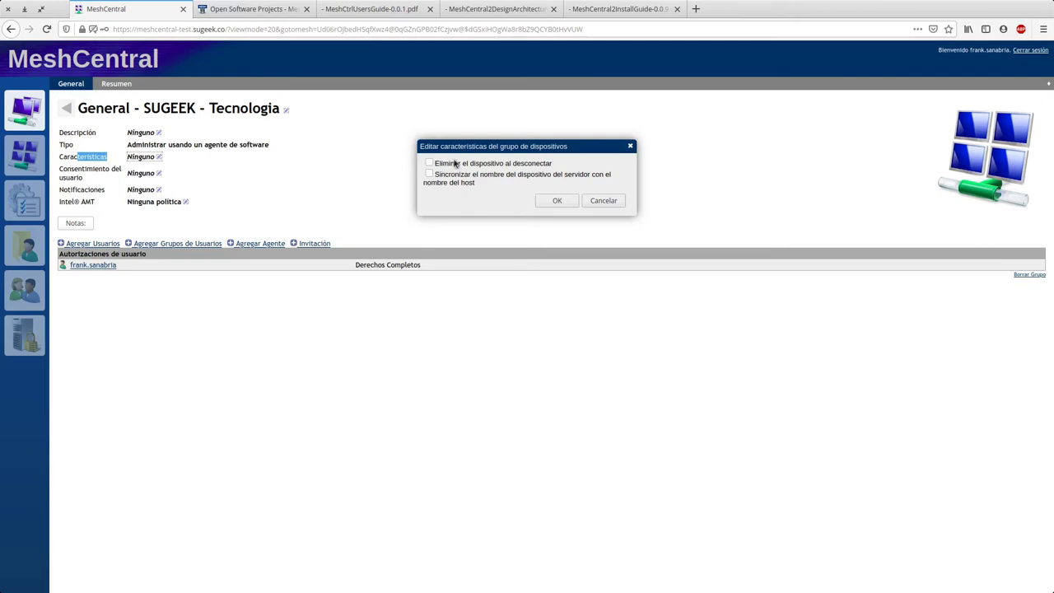
pyautogui.click(596, 201)
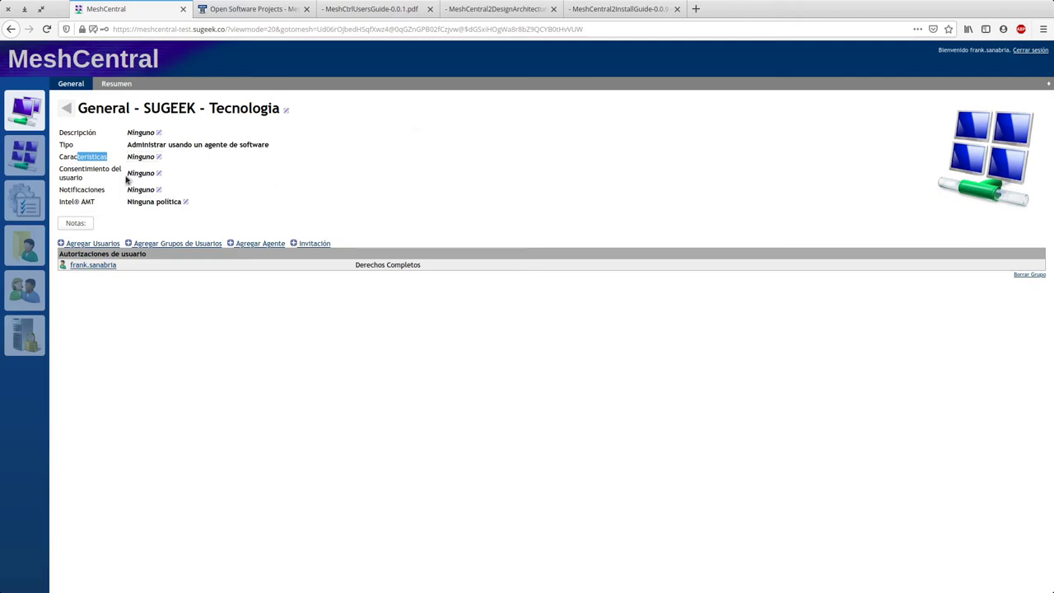
# Examine the group's user consent options for desktop, terminal and files, then close them without saving.
pyautogui.click(159, 173)
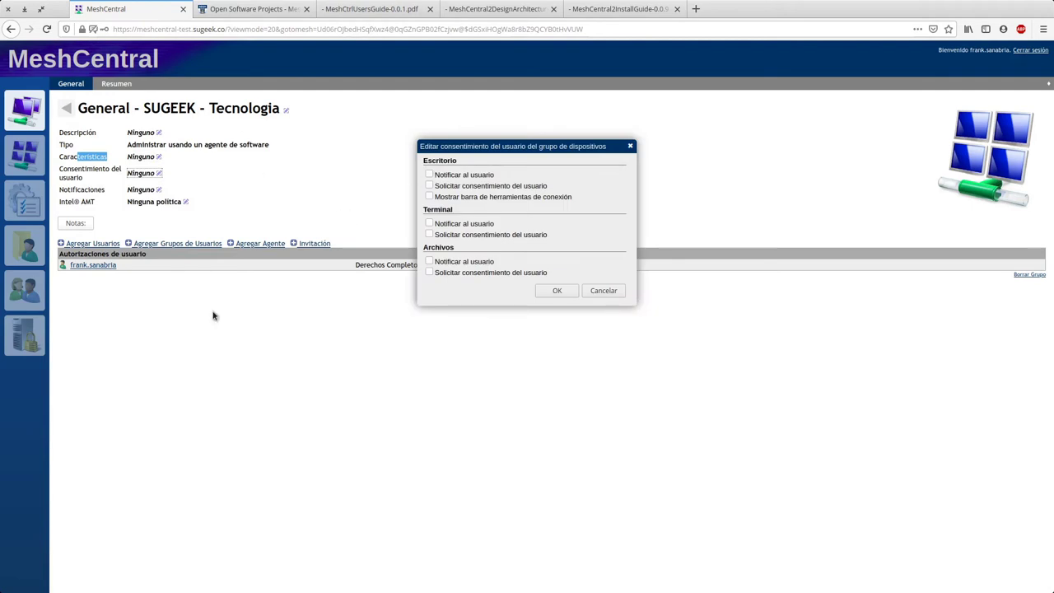
pyautogui.click(434, 177)
pyautogui.click(433, 176)
pyautogui.click(603, 291)
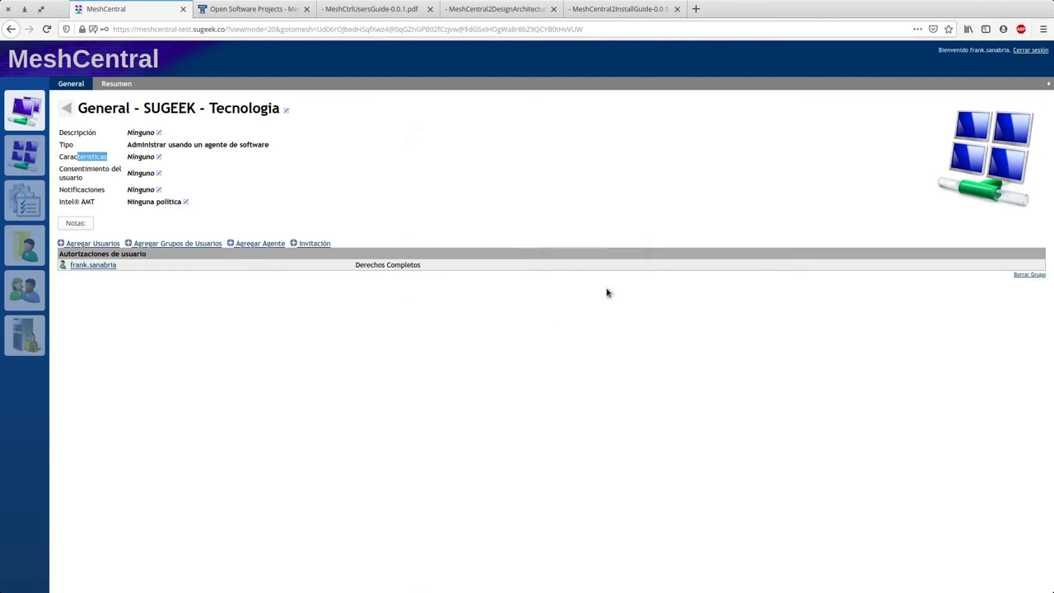
# Examine the group's notification settings and its notes editor, leaving both without changes.
pyautogui.click(160, 189)
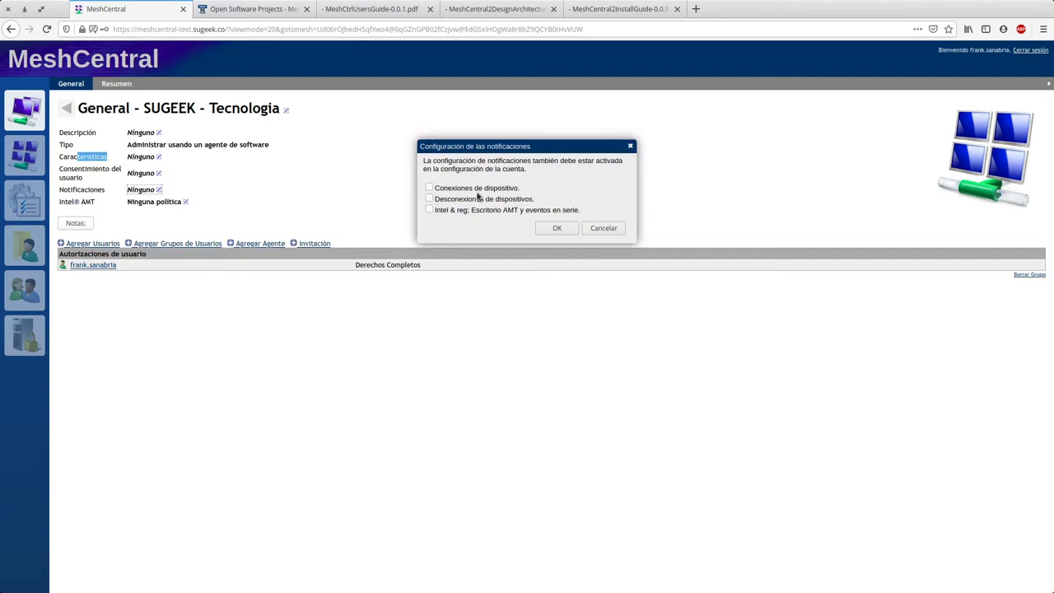
pyautogui.click(615, 232)
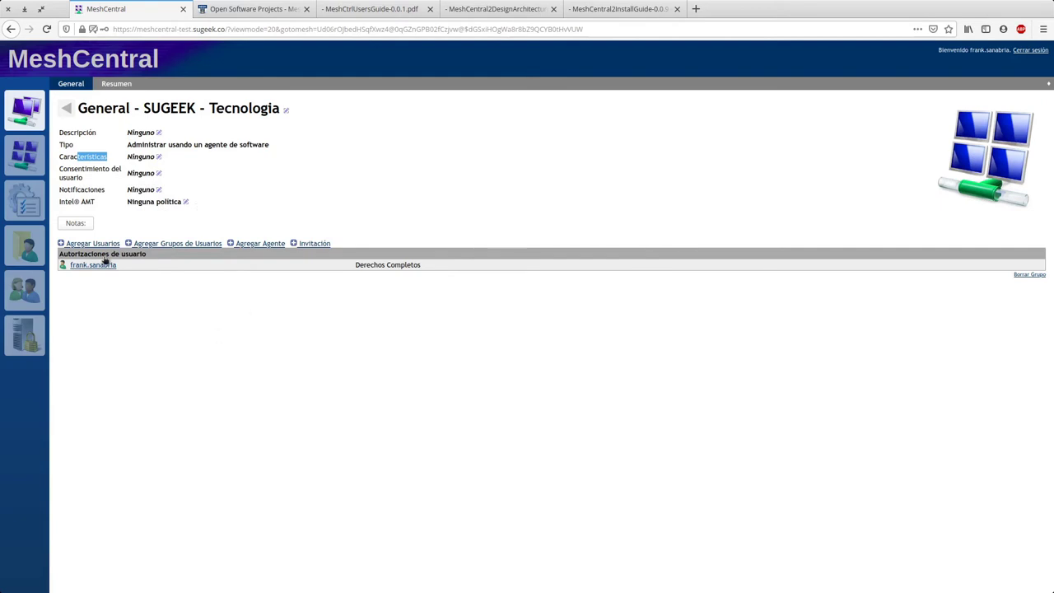
pyautogui.click(91, 225)
pyautogui.click(606, 284)
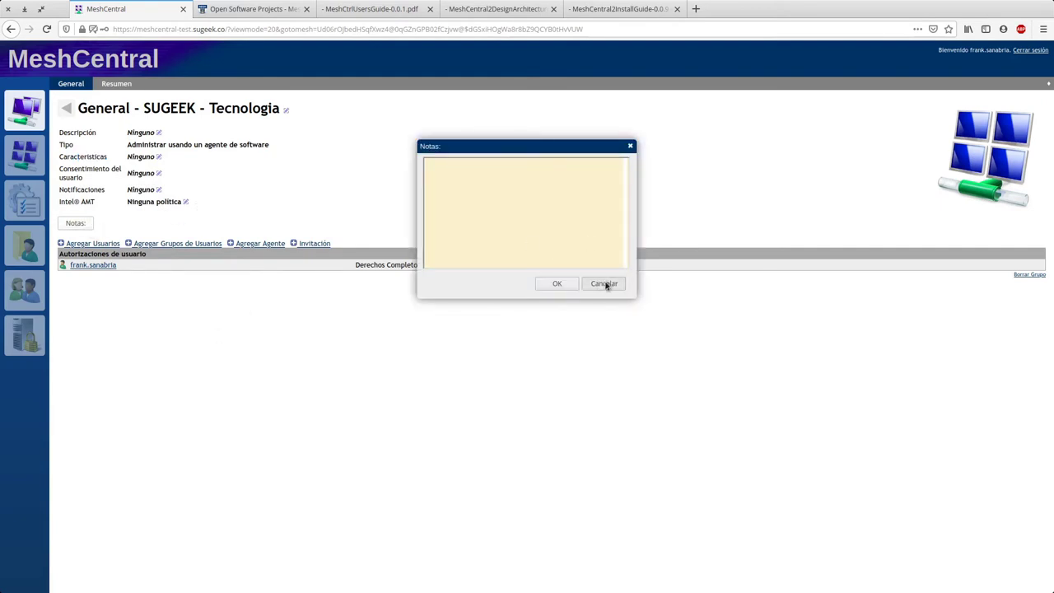
pyautogui.click(82, 224)
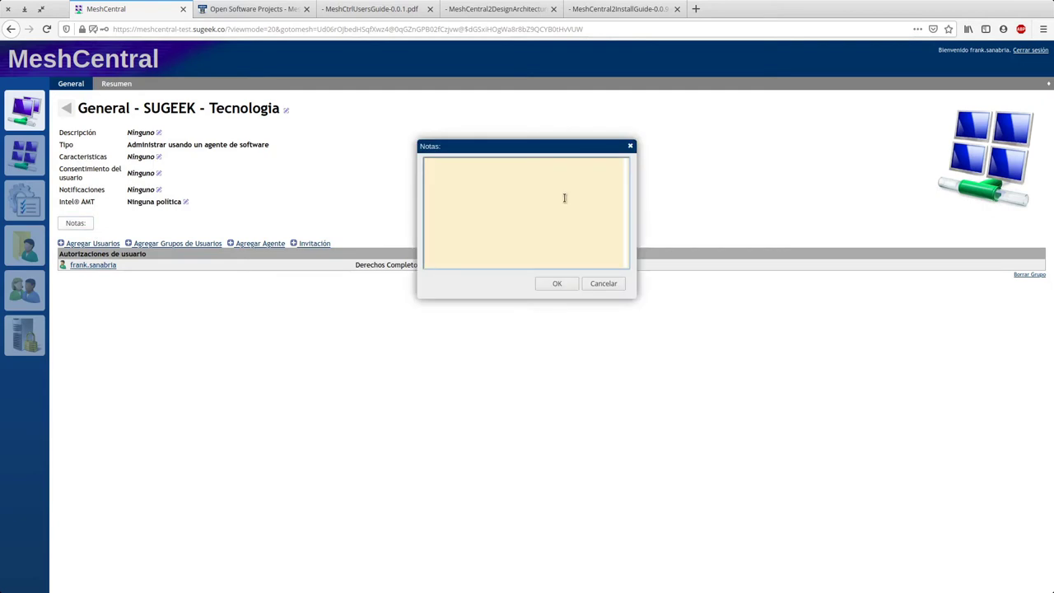
pyautogui.click(566, 200)
pyautogui.click(615, 285)
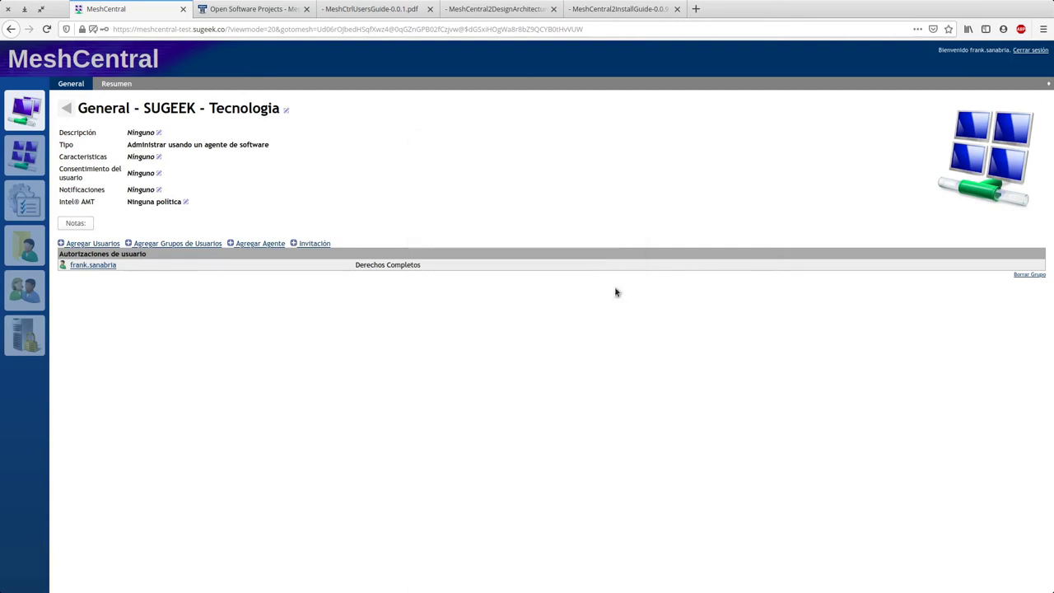
pyautogui.click(103, 246)
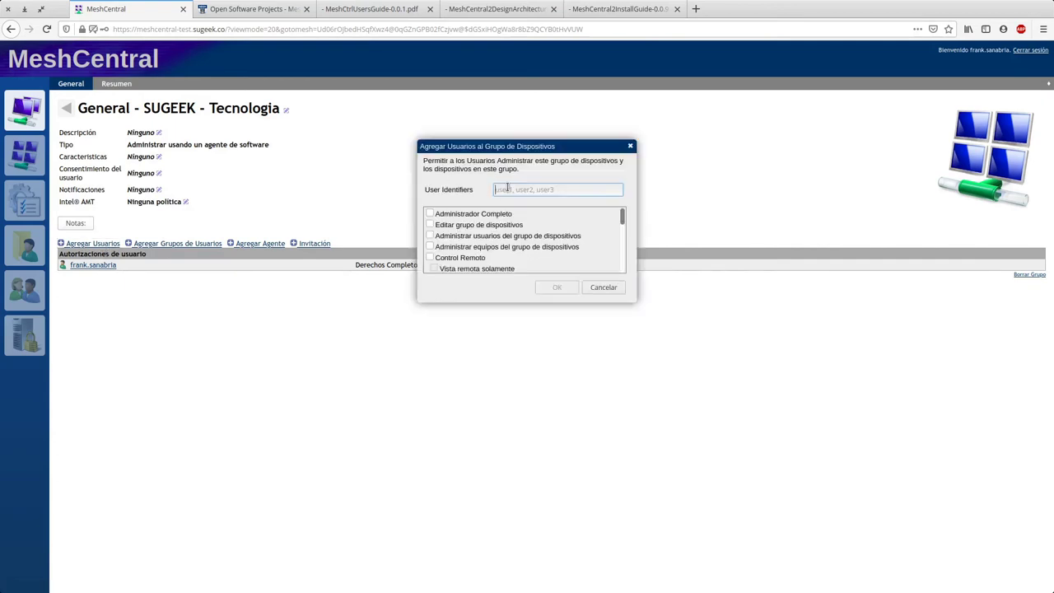
pyautogui.write('soporte')
pyautogui.scroll(-3, 481, 231)
pyautogui.scroll(3, 482, 247)
pyautogui.scroll(-1, 435, 261)
pyautogui.click(429, 232)
pyautogui.click(434, 244)
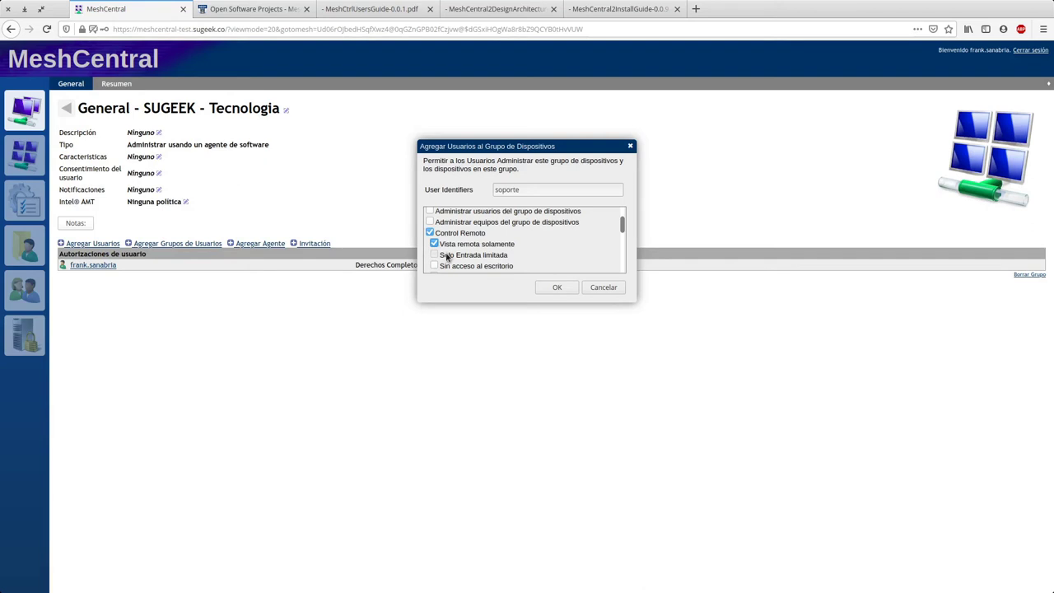
pyautogui.scroll(-5, 509, 238)
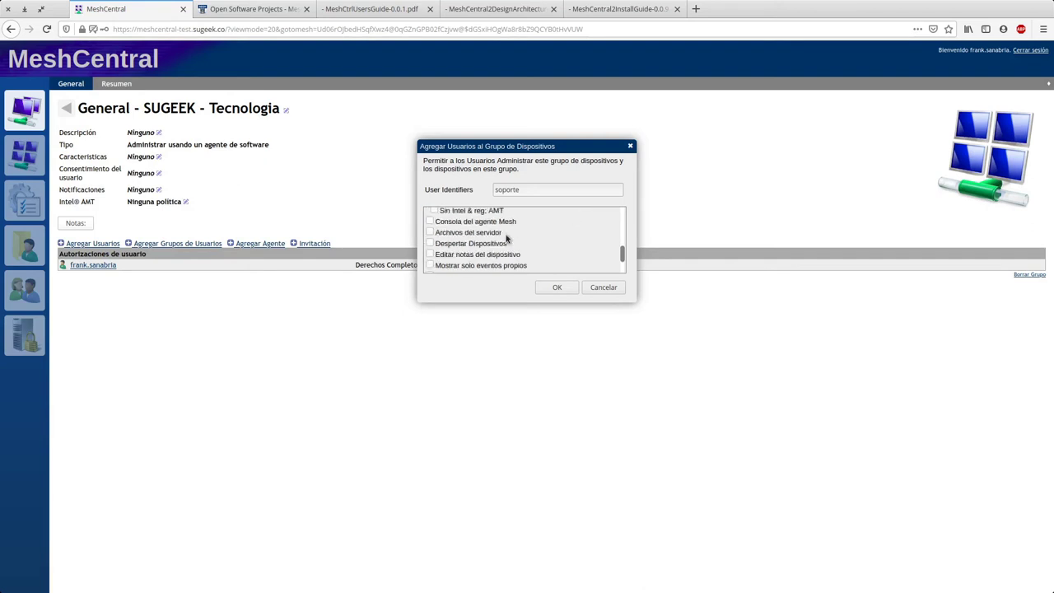
pyautogui.scroll(5, 459, 249)
pyautogui.click(429, 257)
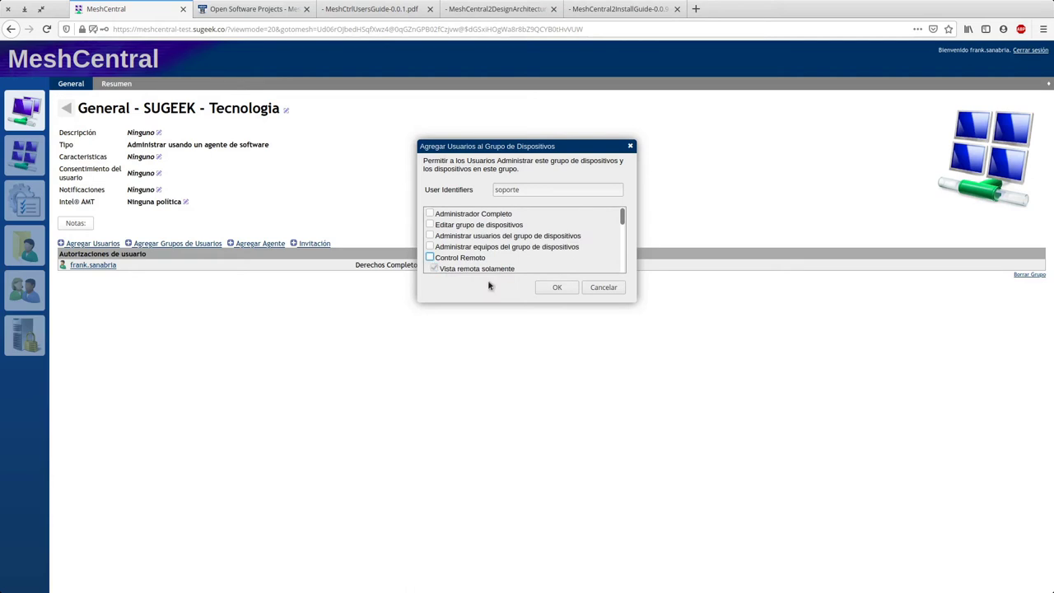
pyautogui.click(603, 290)
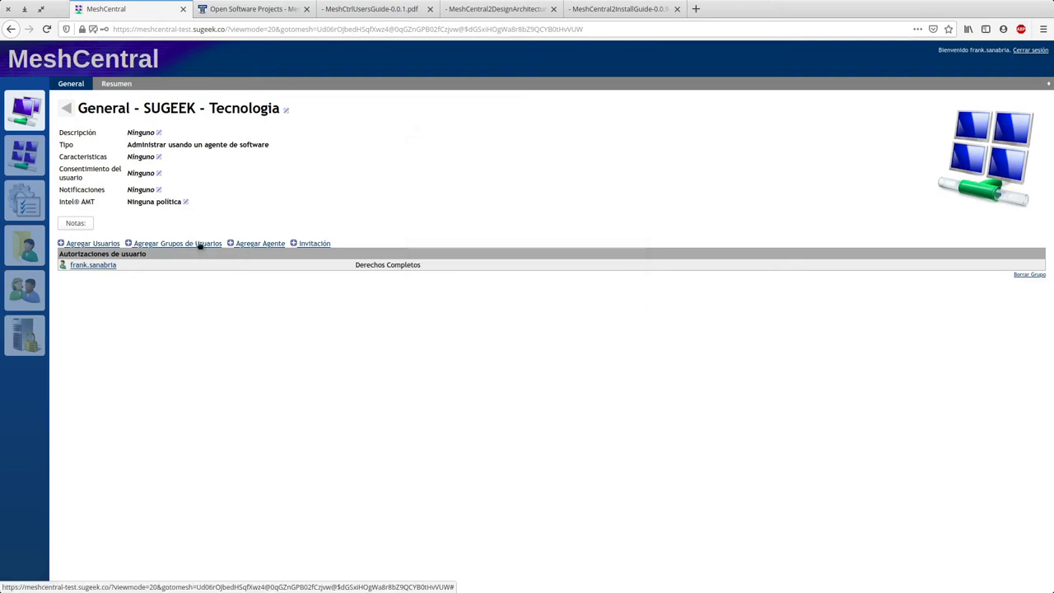
# Add the Soporte user group to the device group with "Control Remoto" and "Vista remota solamente" permissions.
pyautogui.click(200, 246)
pyautogui.click(539, 168)
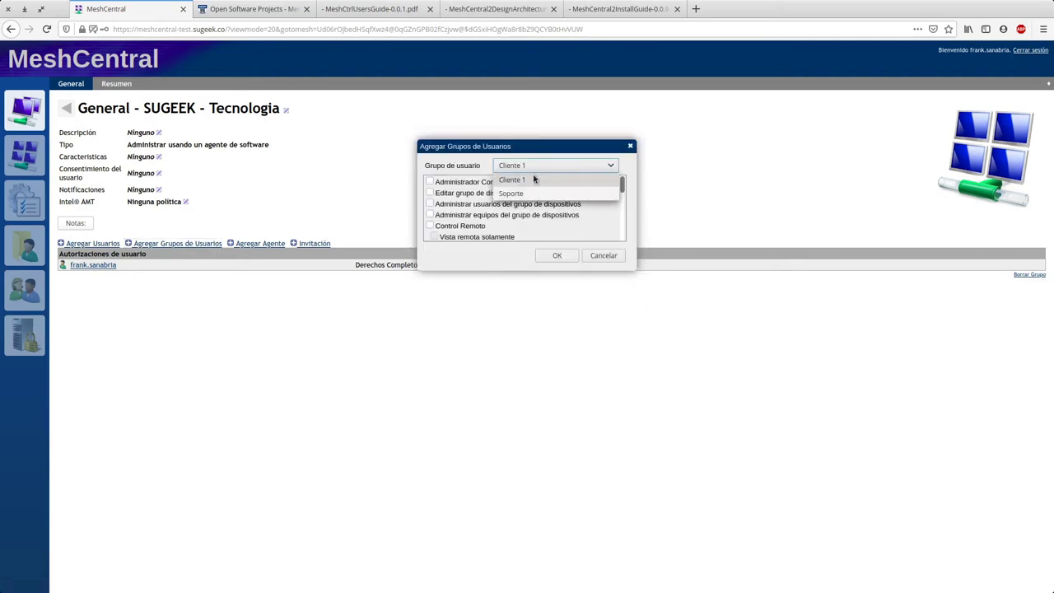
pyautogui.click(515, 194)
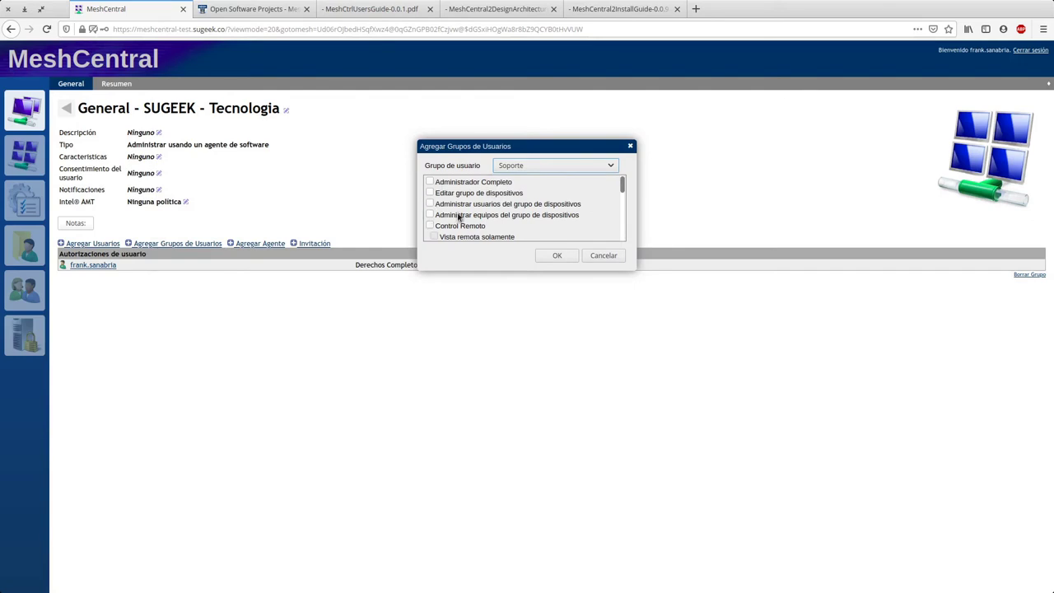
pyautogui.scroll(-2, 440, 201)
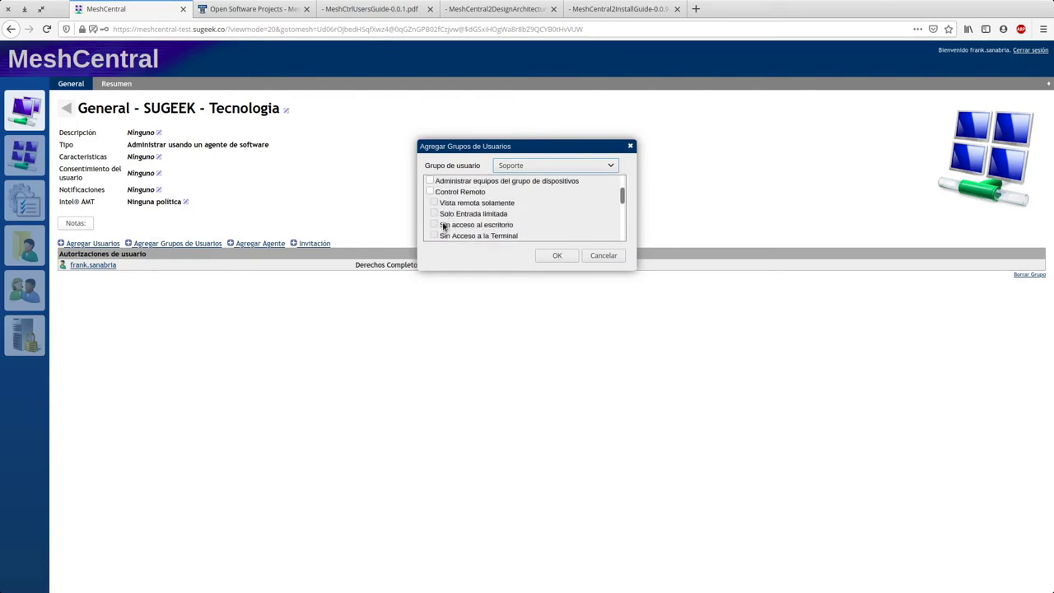
pyautogui.click(430, 177)
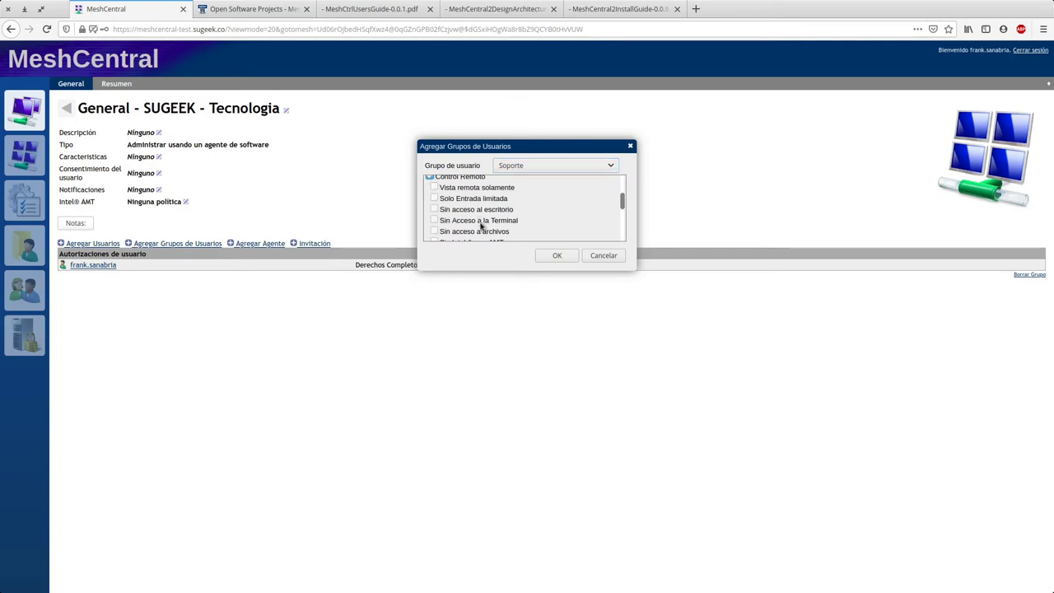
pyautogui.scroll(-3, 464, 232)
pyautogui.scroll(-3, 465, 227)
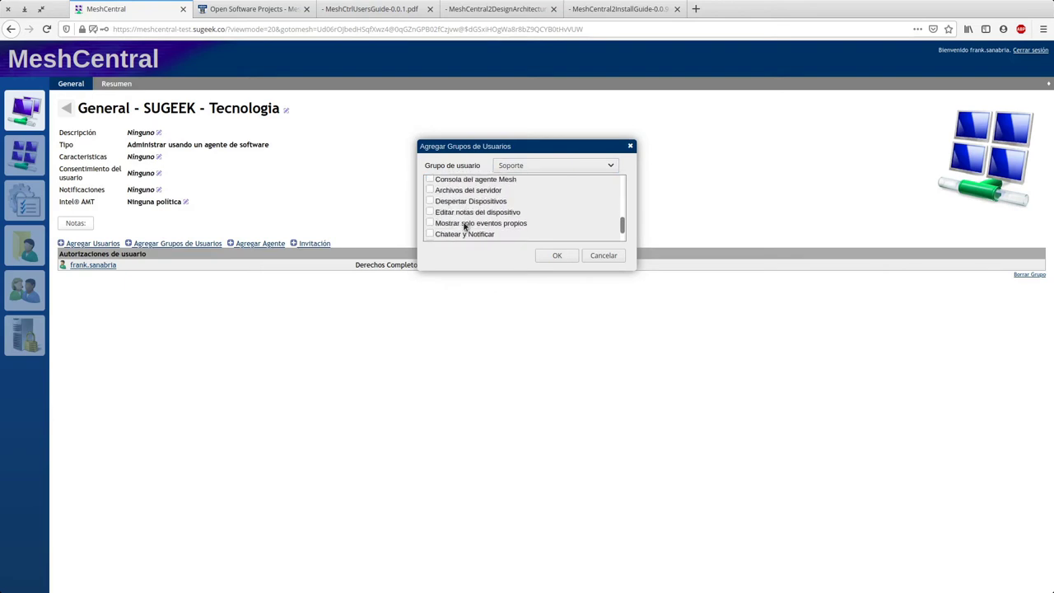
pyautogui.scroll(5, 464, 227)
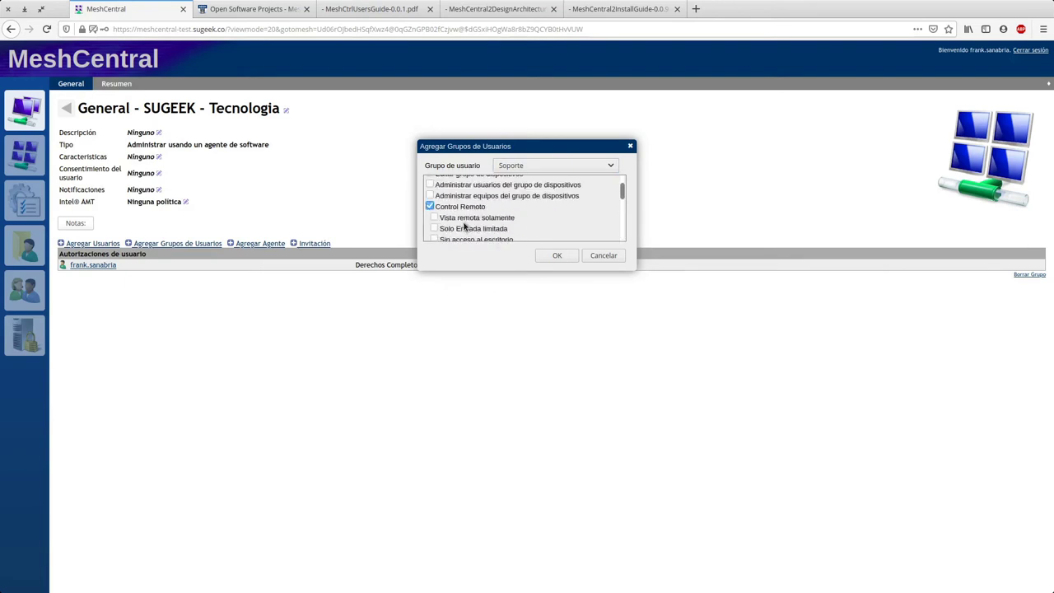
pyautogui.click(433, 217)
pyautogui.click(552, 257)
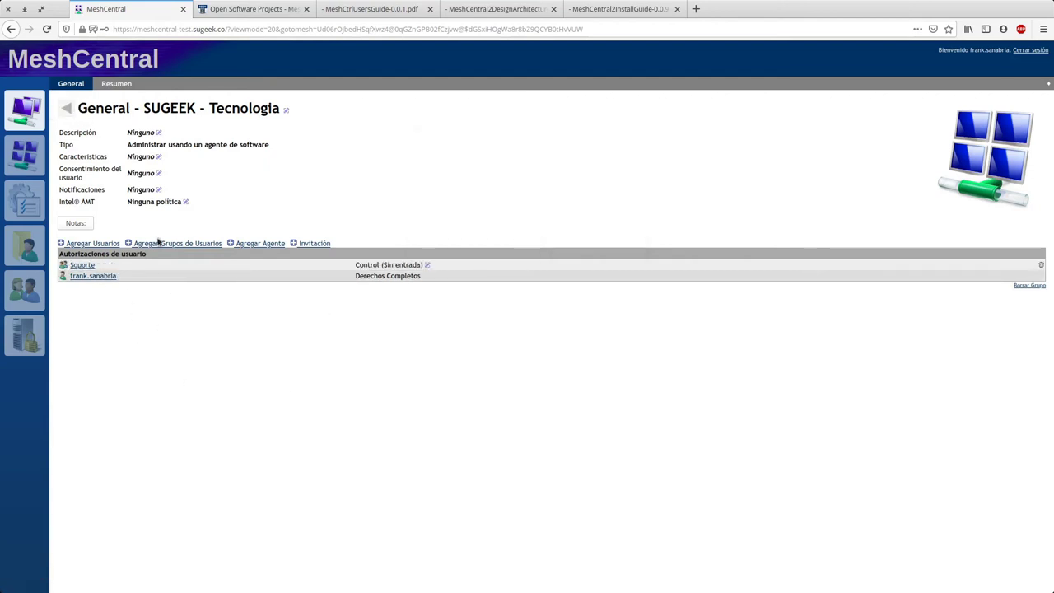
# Open the group's Mesh agent installation options and review the Linux / BSD and Linux / BSD / macOS Binary Installer choices.
pyautogui.click(268, 245)
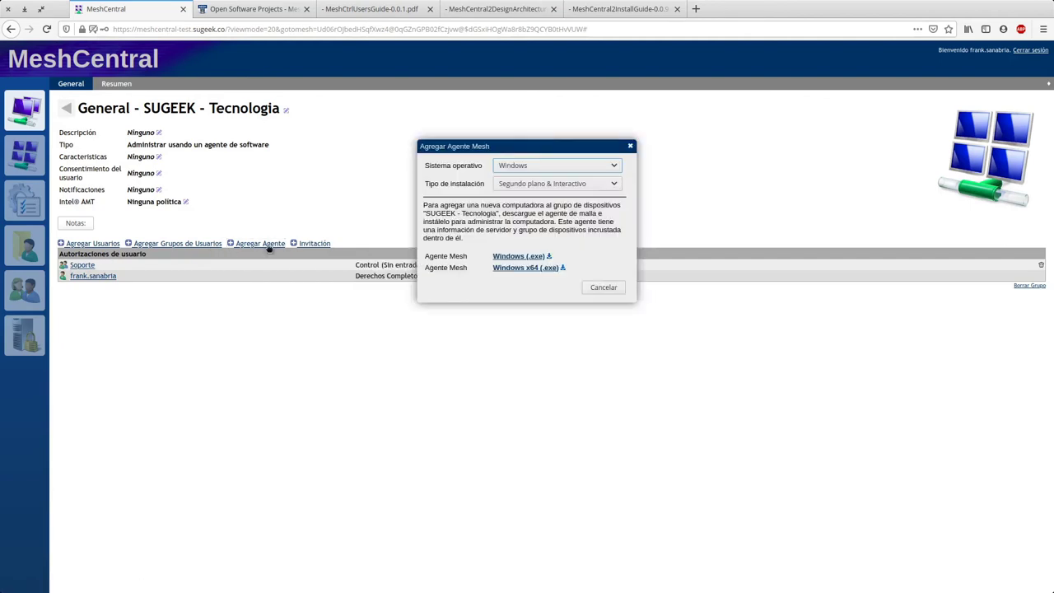
pyautogui.click(516, 172)
pyautogui.click(519, 193)
pyautogui.moveTo(610, 260); pyautogui.dragTo(389, 182)
pyautogui.click(497, 178)
pyautogui.click(530, 208)
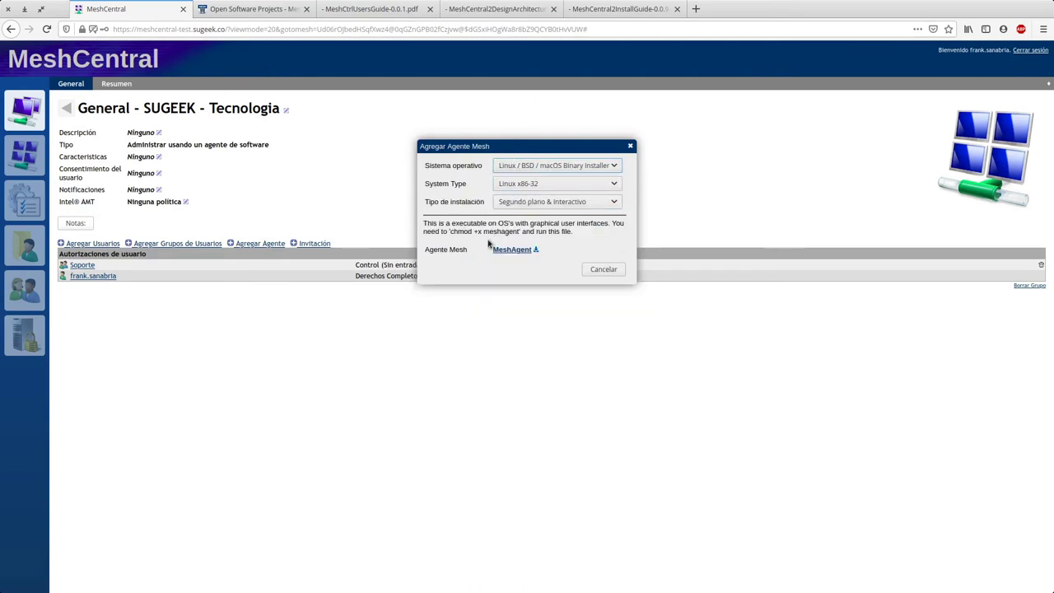
pyautogui.click(537, 185)
pyautogui.click(536, 186)
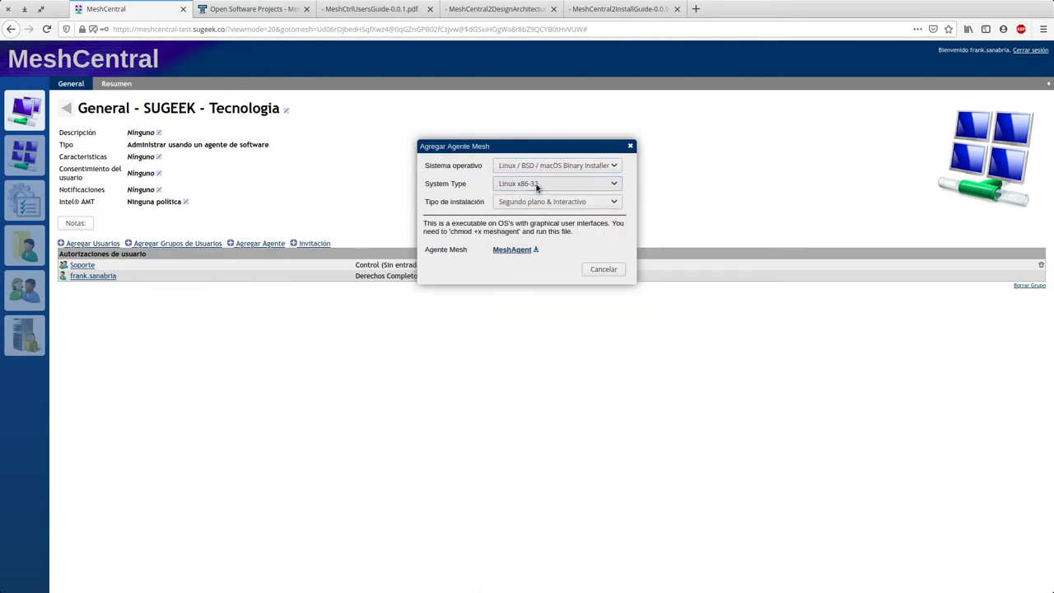
# Review the agent installation options for Linux / BSD, Apple macOS, Windows (Desinstalar) and Windows.
pyautogui.click(538, 167)
pyautogui.click(525, 194)
pyautogui.click(473, 244)
pyautogui.click(520, 170)
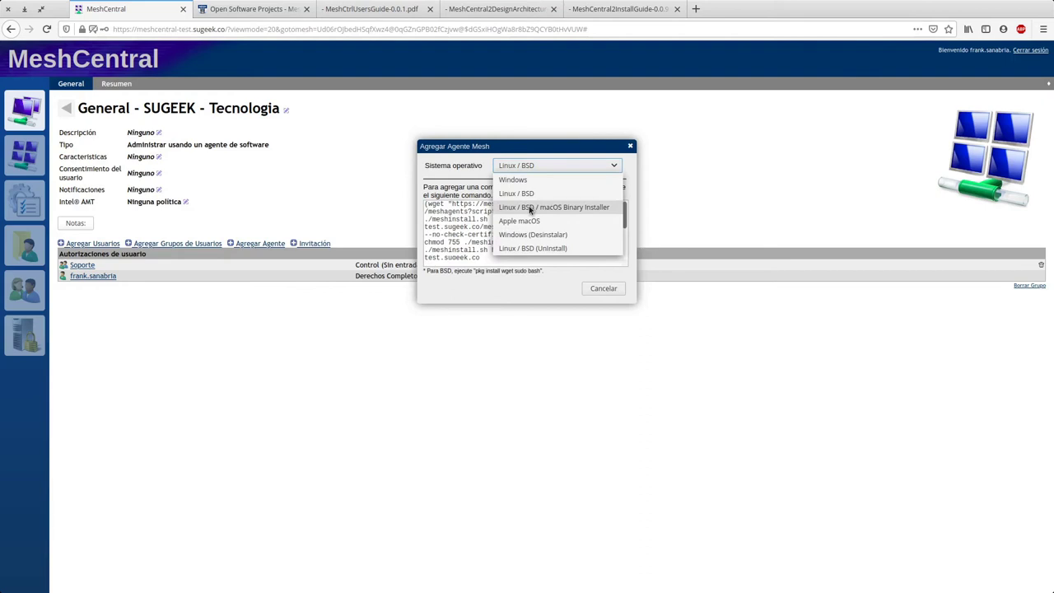
pyautogui.click(533, 220)
pyautogui.click(543, 166)
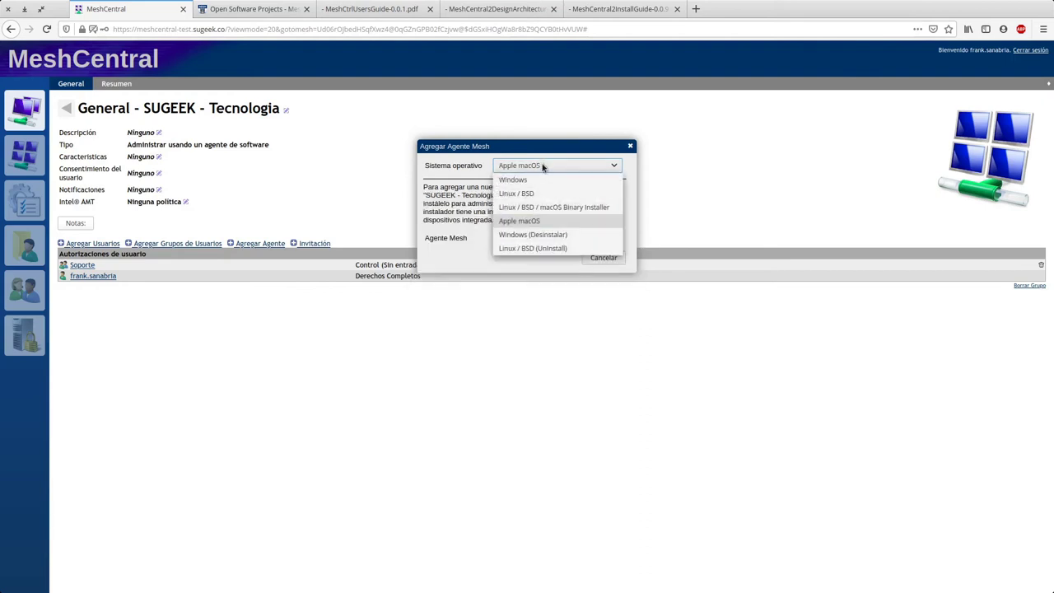
pyautogui.click(533, 236)
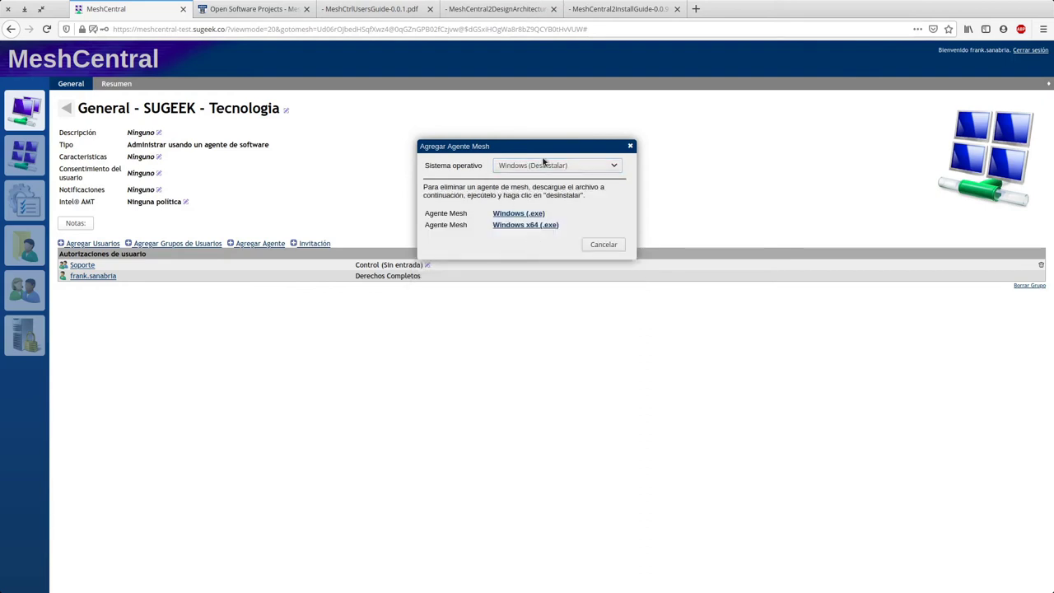
pyautogui.click(544, 167)
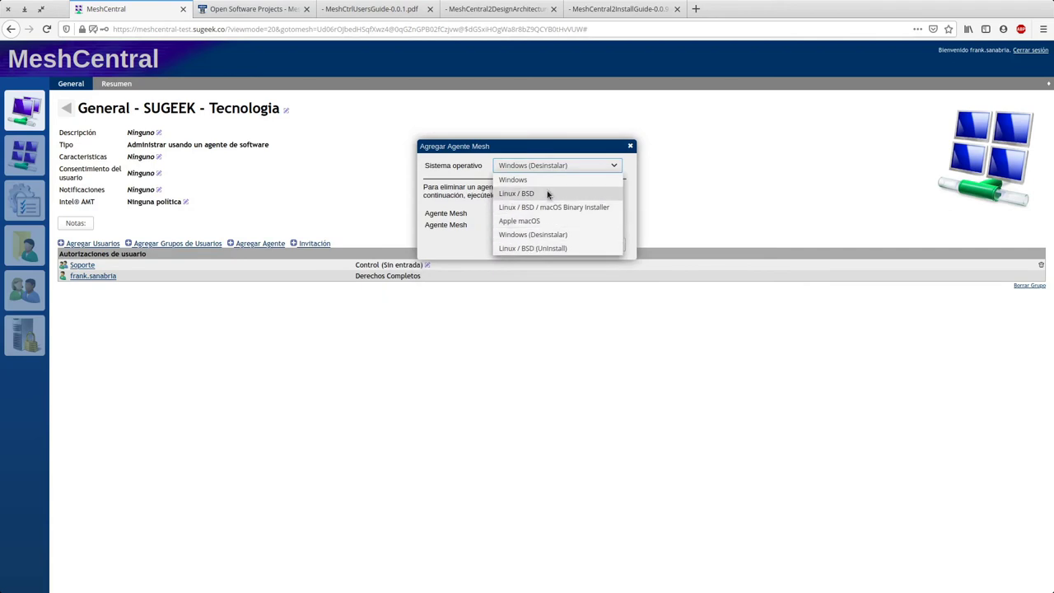
pyautogui.click(545, 181)
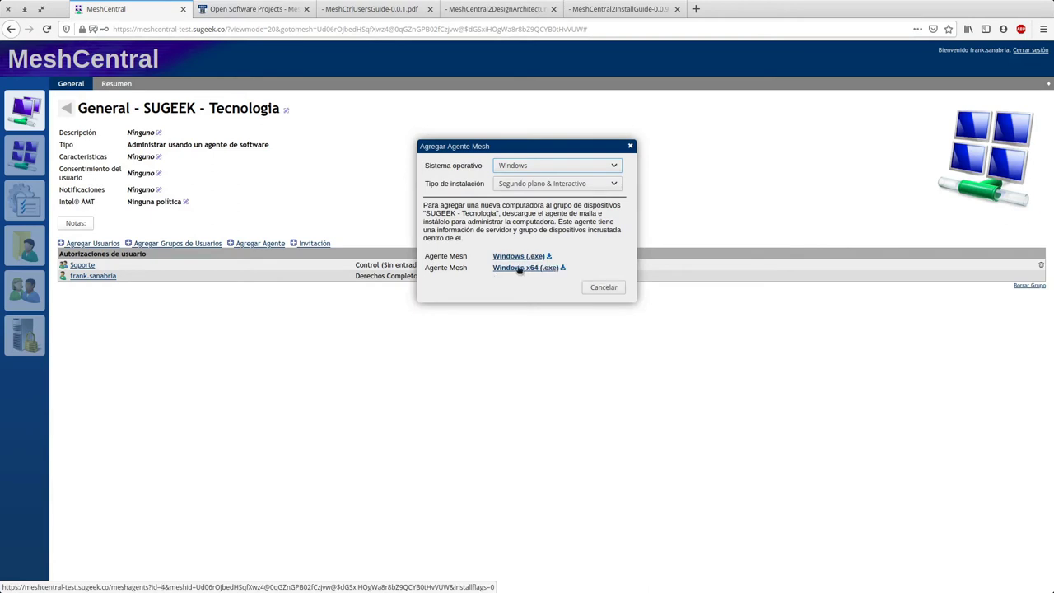
# Leave the agent installation options and return to the Mis dispositivos list.
pyautogui.click(602, 291)
pyautogui.click(262, 245)
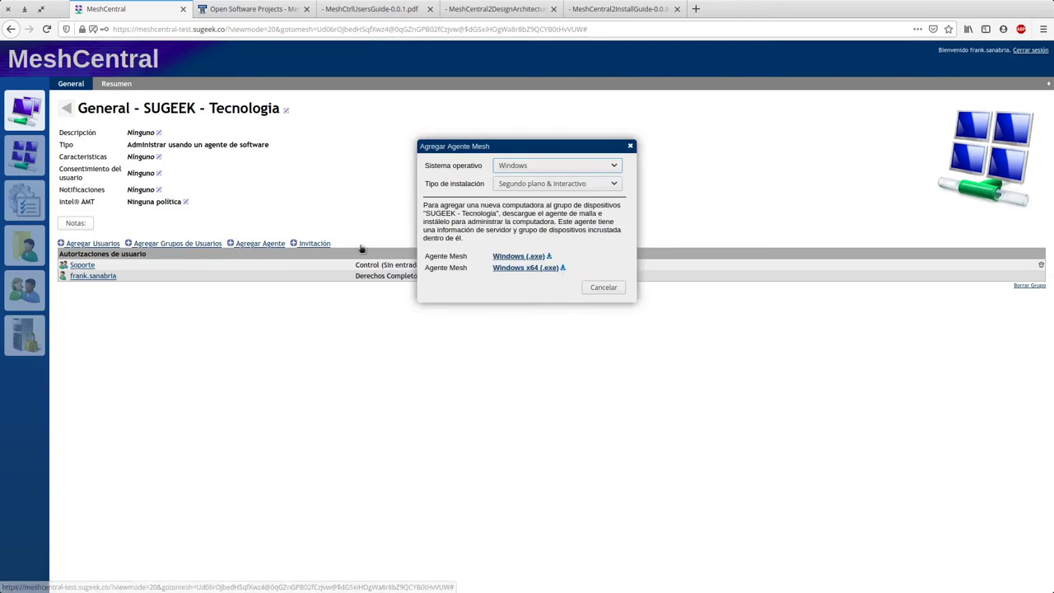
pyautogui.click(600, 290)
pyautogui.click(74, 110)
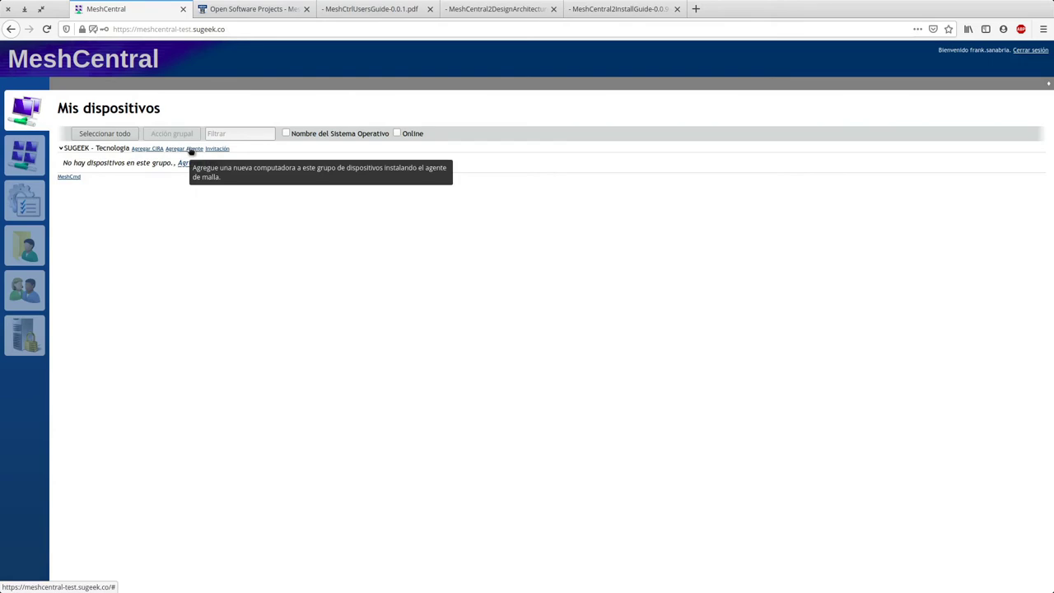
# Switch to the Windows 10 virtual machine in VirtualBox and sign in by entering the administrator account's password.
pyautogui.hotkey('ctrl', 'F10')
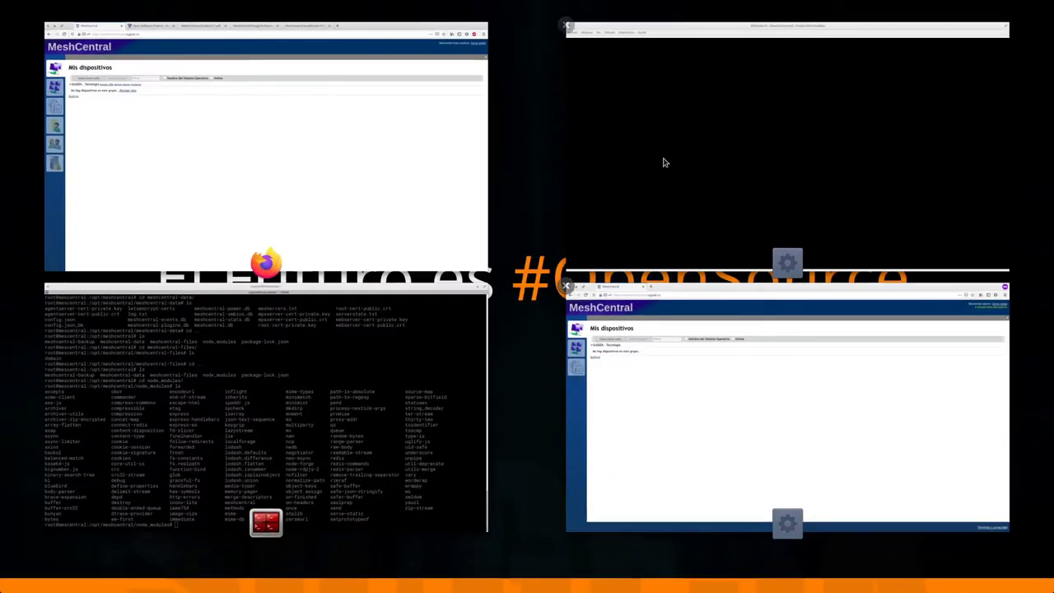
pyautogui.click(656, 270)
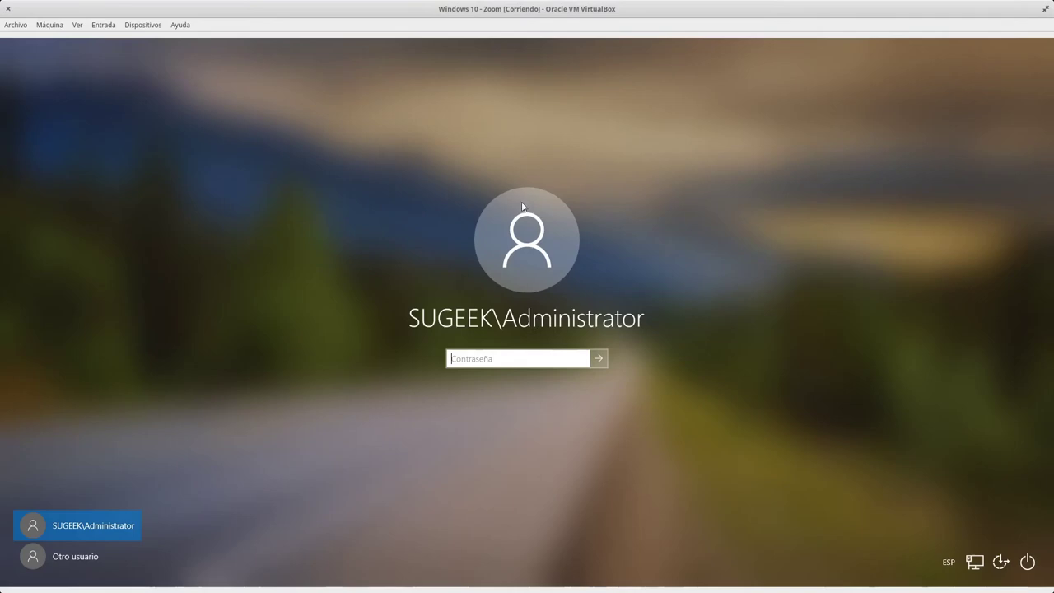
pyautogui.click(491, 356)
pyautogui.write('•••••••••')
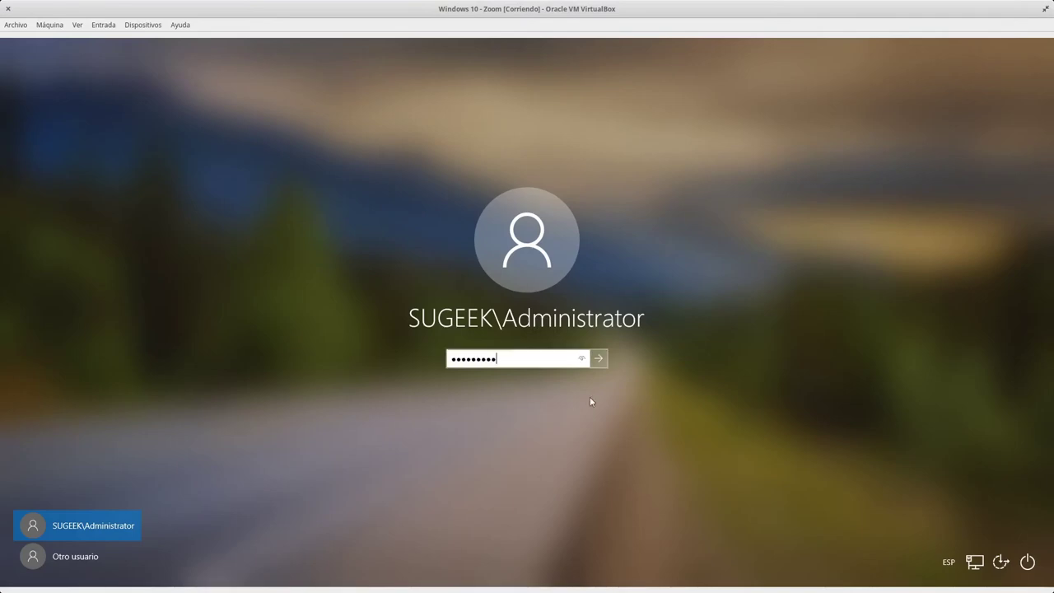
pyautogui.click(599, 359)
pyautogui.click(598, 358)
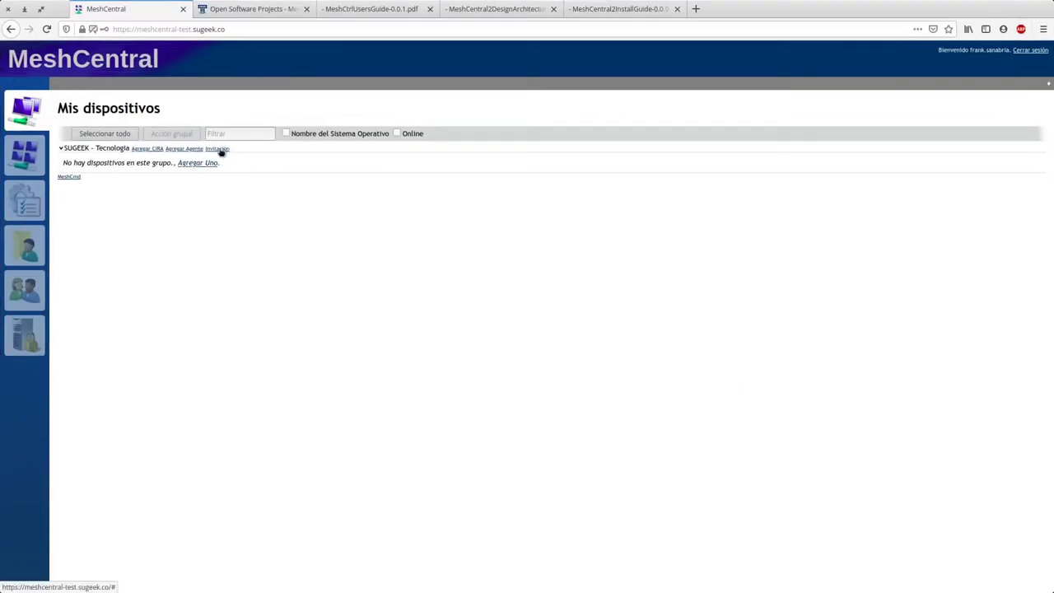
# Open the invitation for the SUGEEK - Tecnologia group, try the Ilimitado link expiry, and set it back to Una hora.
pyautogui.click(218, 148)
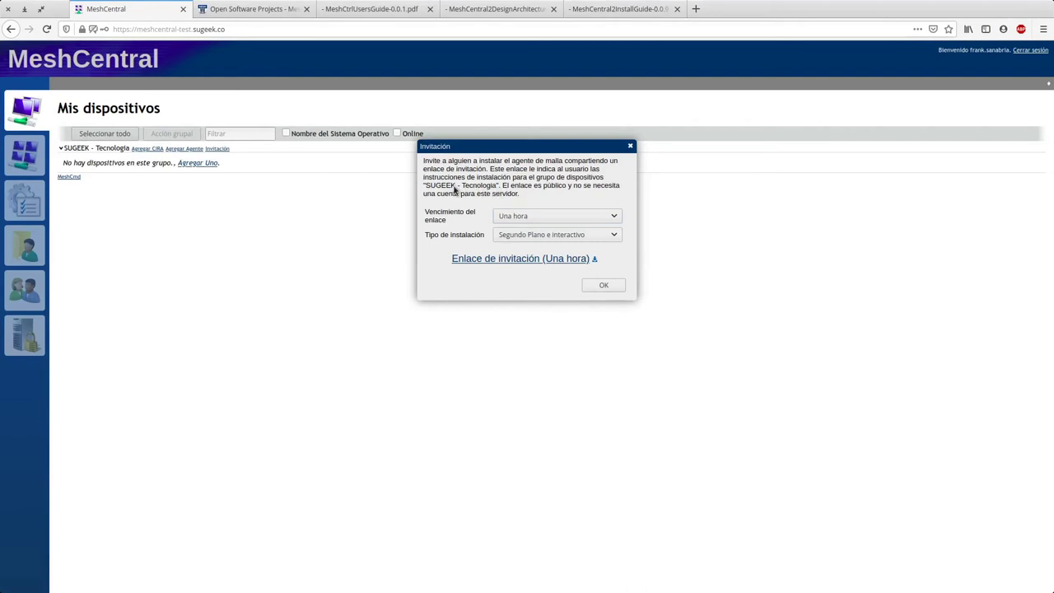
pyautogui.click(520, 219)
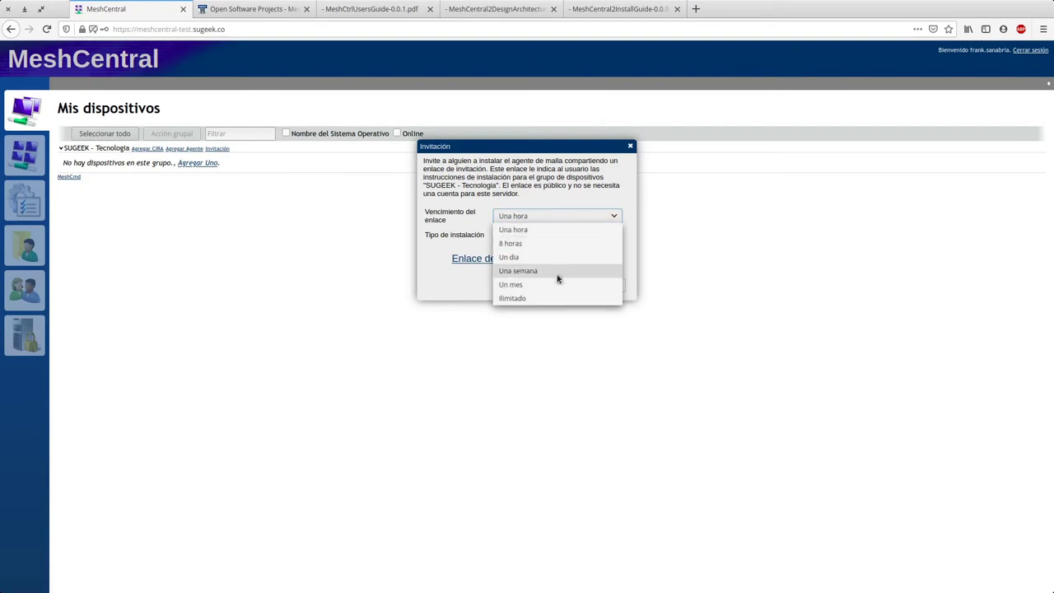
pyautogui.click(550, 298)
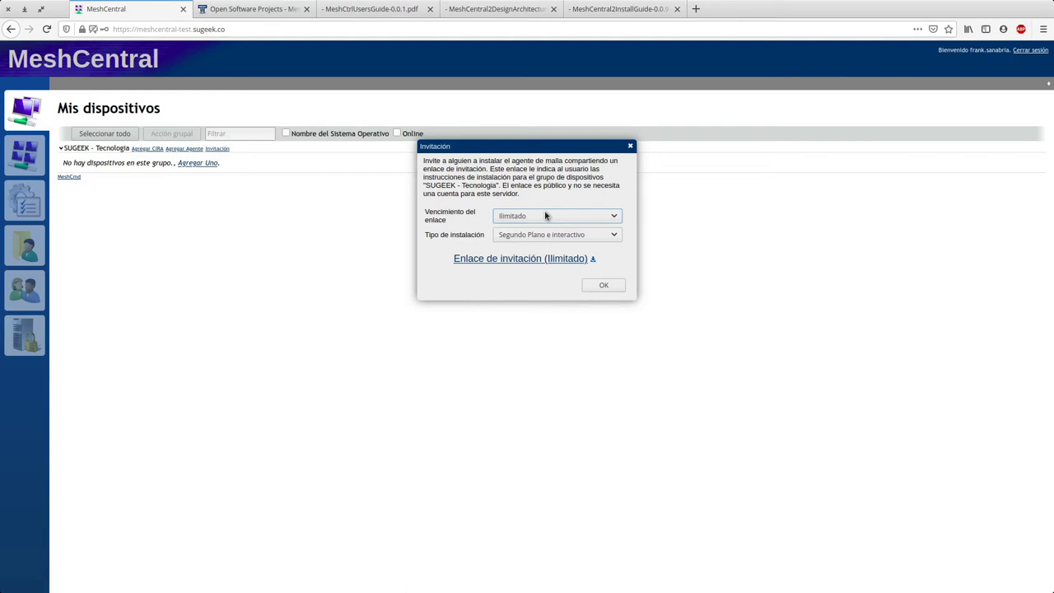
pyautogui.click(545, 216)
pyautogui.click(562, 233)
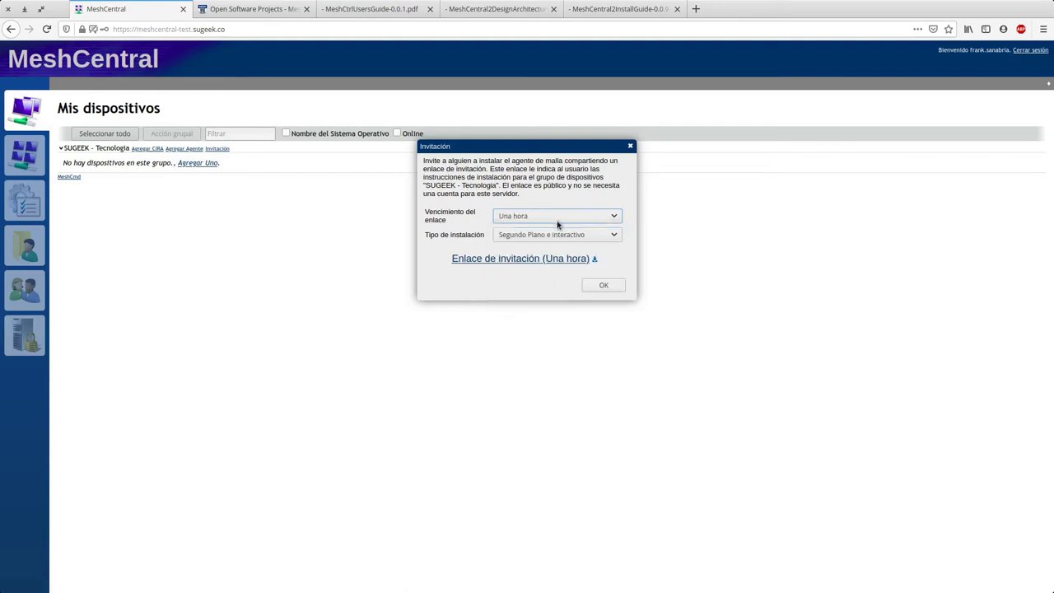
# Check the invitation's installation types, keep Segundo Plano e interactivo, and open the one-hour invitation link.
pyautogui.click(530, 236)
pyautogui.click(528, 238)
pyautogui.click(530, 237)
pyautogui.click(531, 237)
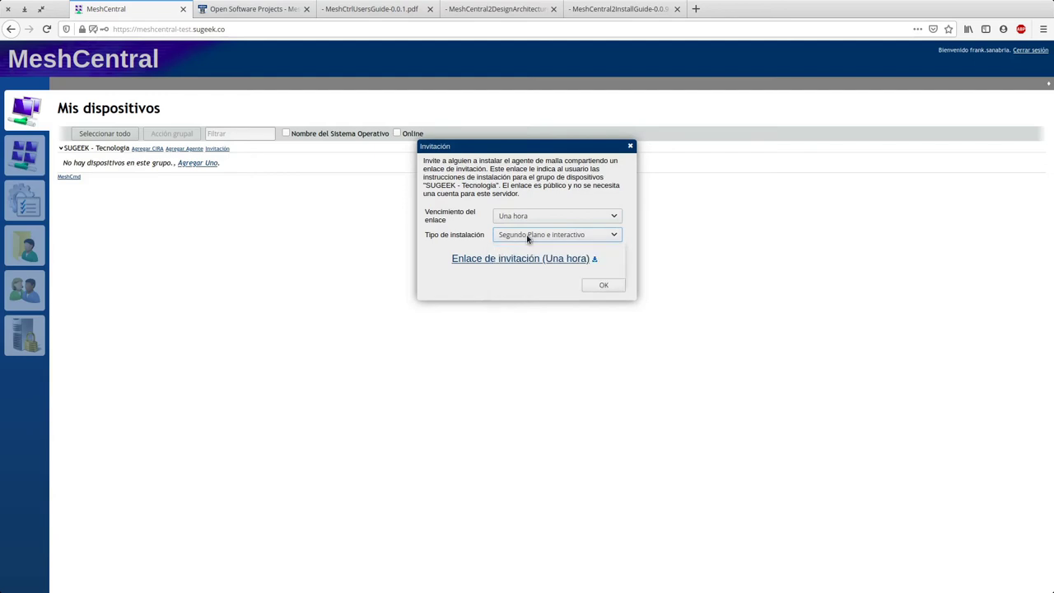
pyautogui.click(493, 260)
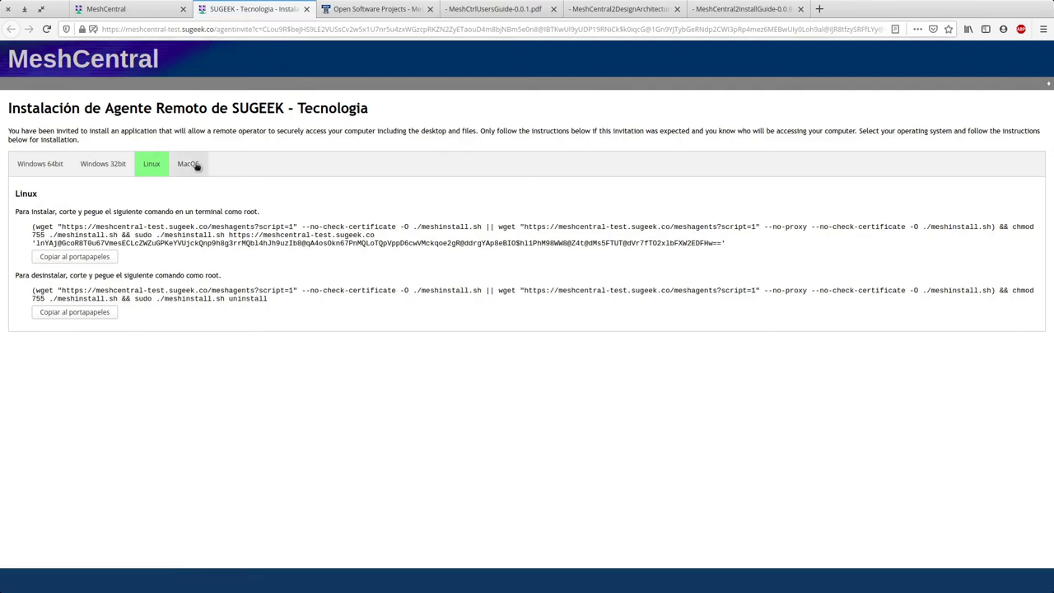
# Review the invitation page's agent installation instructions for Linux, MacOS and Windows 32bit.
pyautogui.moveTo(32, 229); pyautogui.dragTo(406, 260)
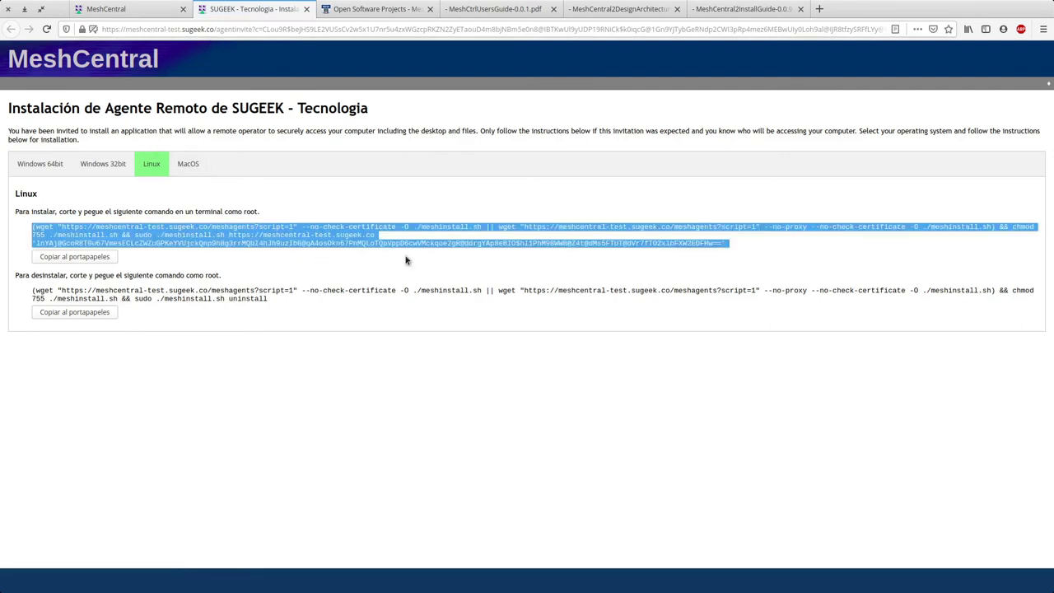
pyautogui.click(209, 166)
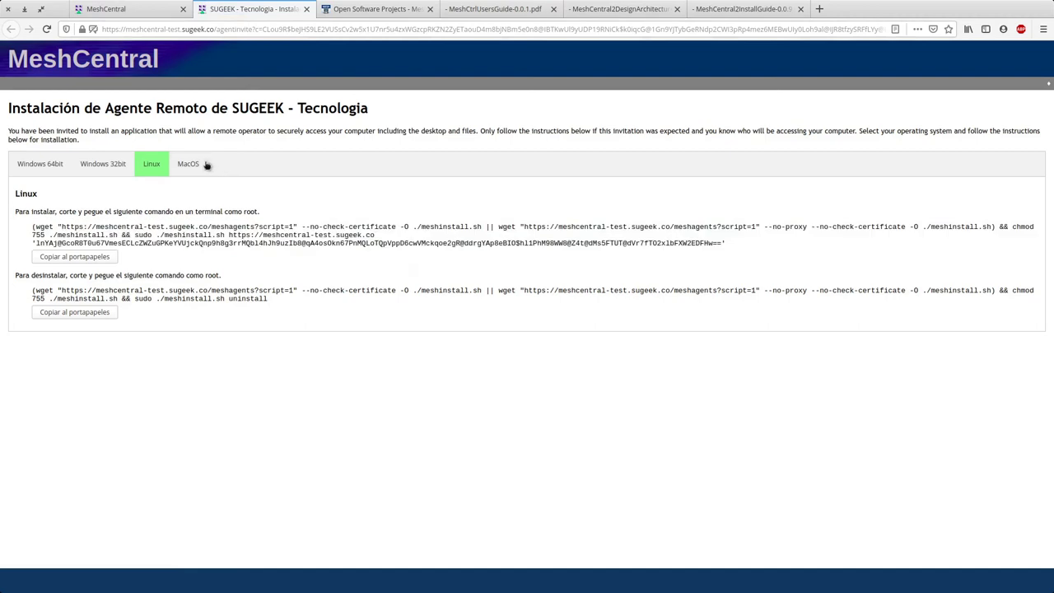
pyautogui.click(198, 165)
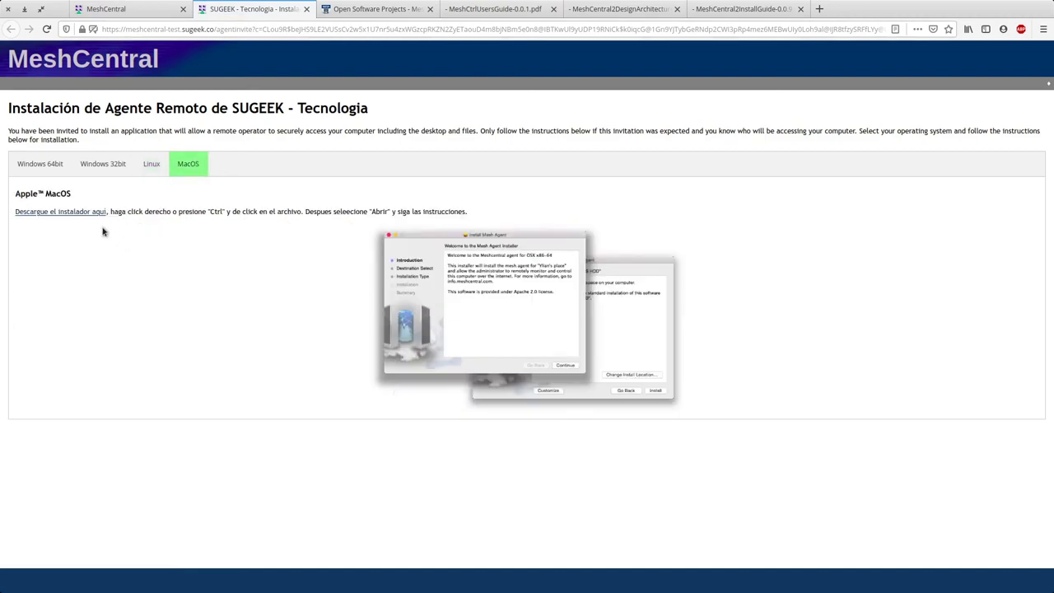
pyautogui.click(122, 170)
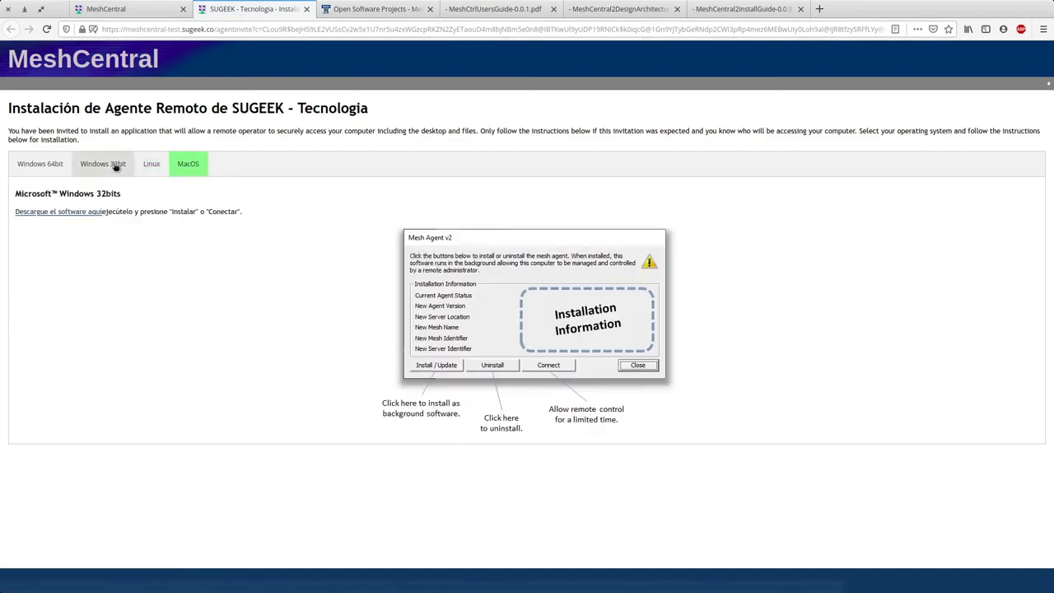
# Copy the download link of the Windows 64bit agent from the invitation page.
pyautogui.click(40, 161)
pyautogui.rightClick(91, 213)
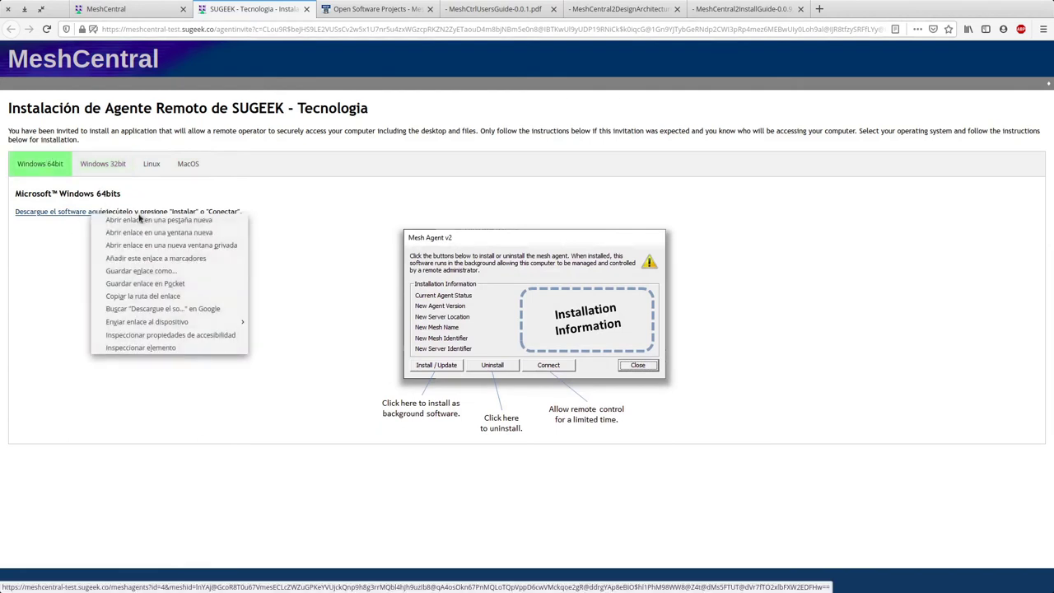
pyautogui.click(150, 295)
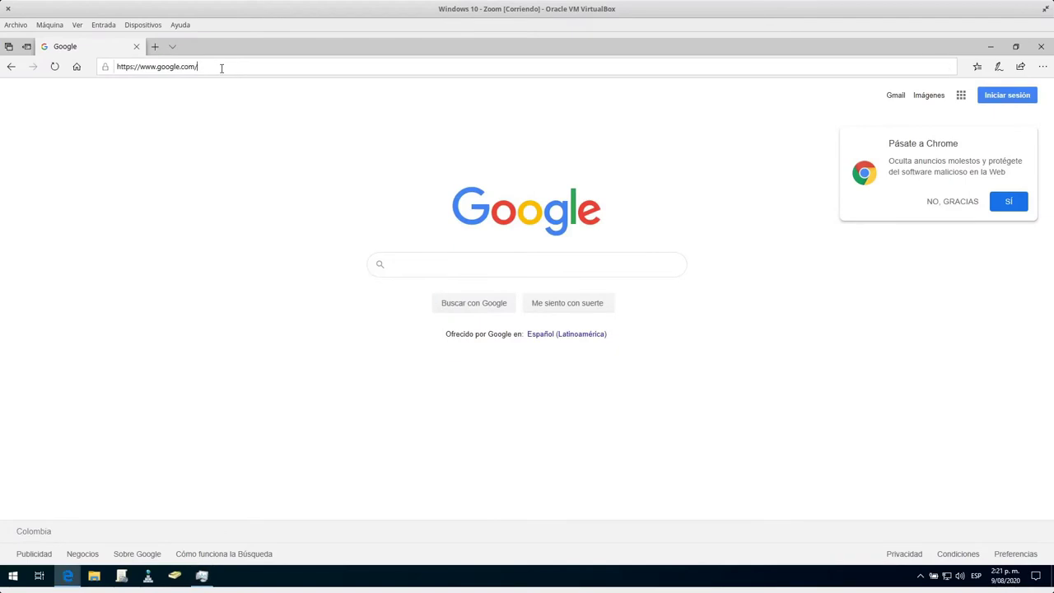
# Load the copied link in the Windows 10 virtual machine's browser and save meshagent64-SUGEEK-Tecnologia.exe.
pyautogui.hotkey('ctrl', 'a')
pyautogui.press('BackSpace')
pyautogui.hotkey('ctrl', 'v')
pyautogui.press('Return')
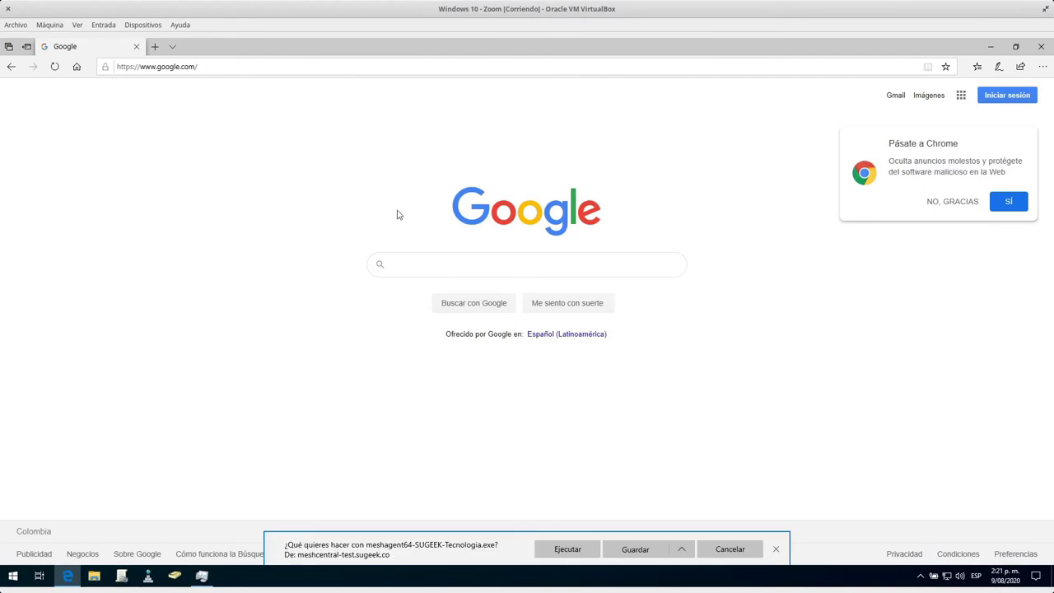
pyautogui.click(639, 553)
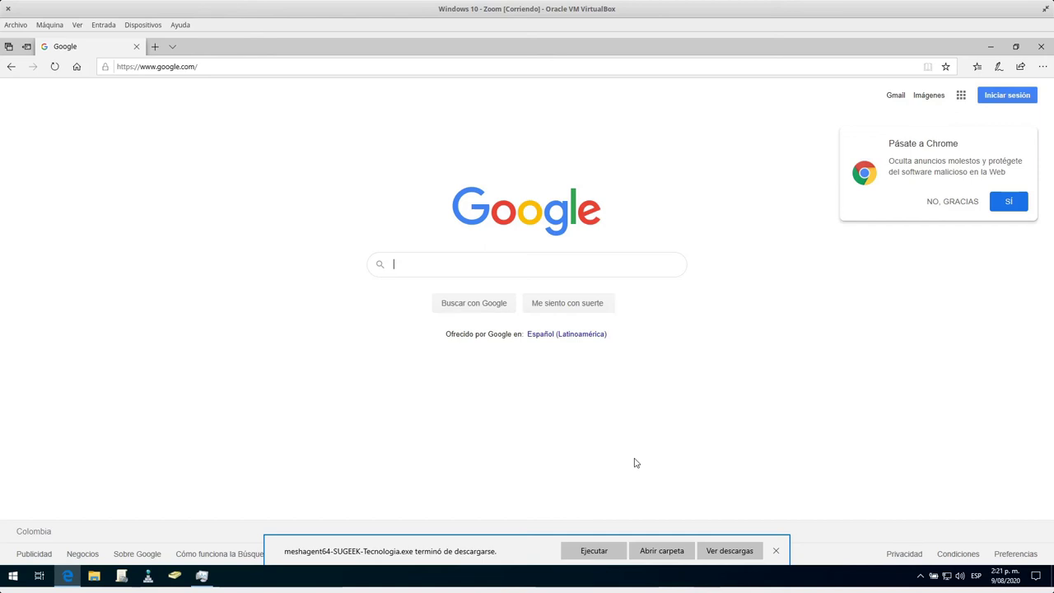
# Run the downloaded meshagent64-SUGEEK-Tecnologia.exe, overriding the SmartScreen block from its additional information.
pyautogui.click(593, 550)
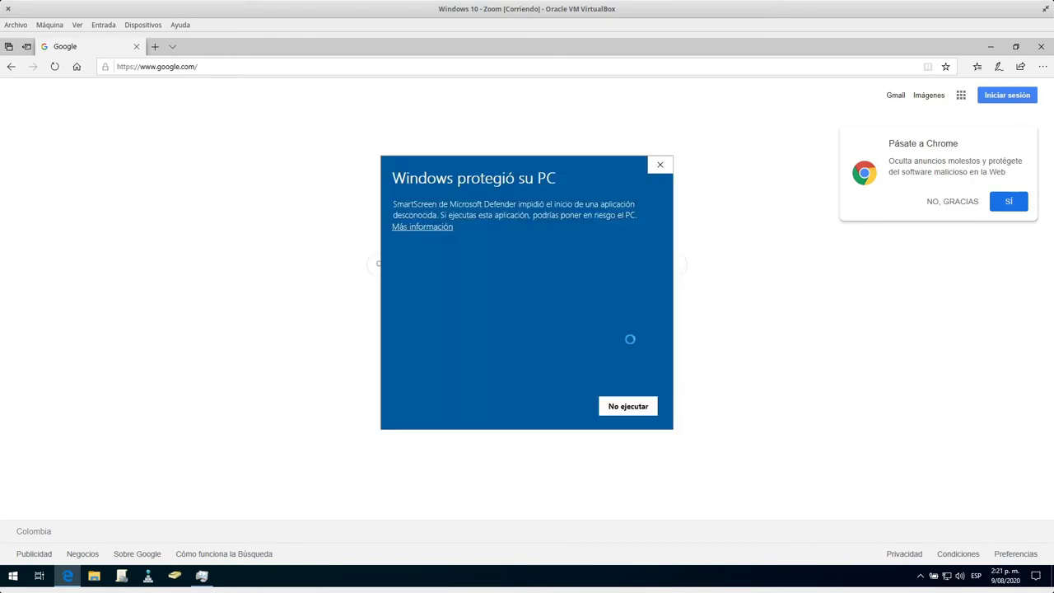
pyautogui.click(418, 227)
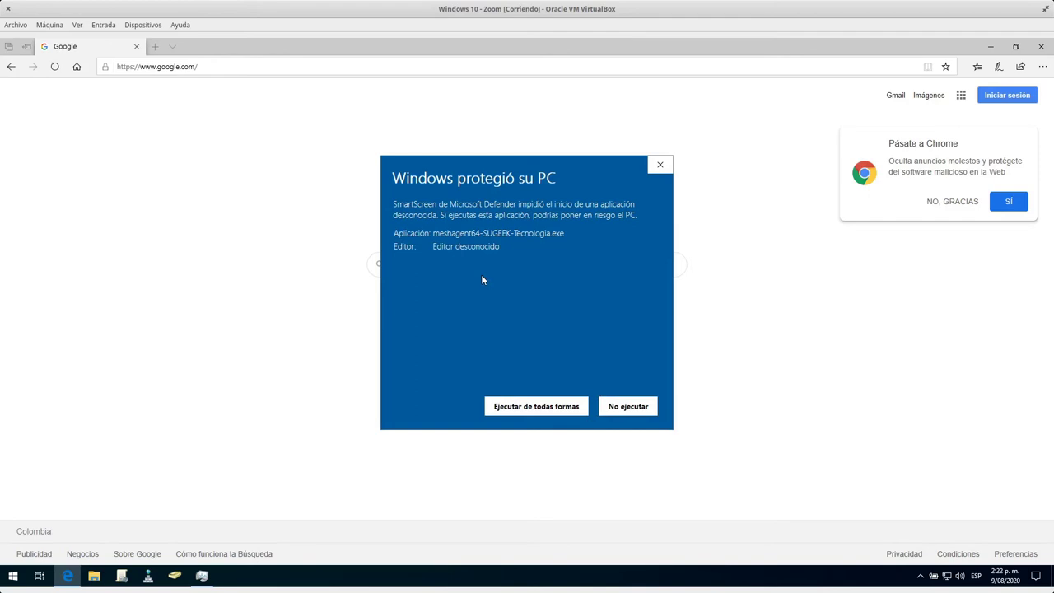
pyautogui.click(536, 406)
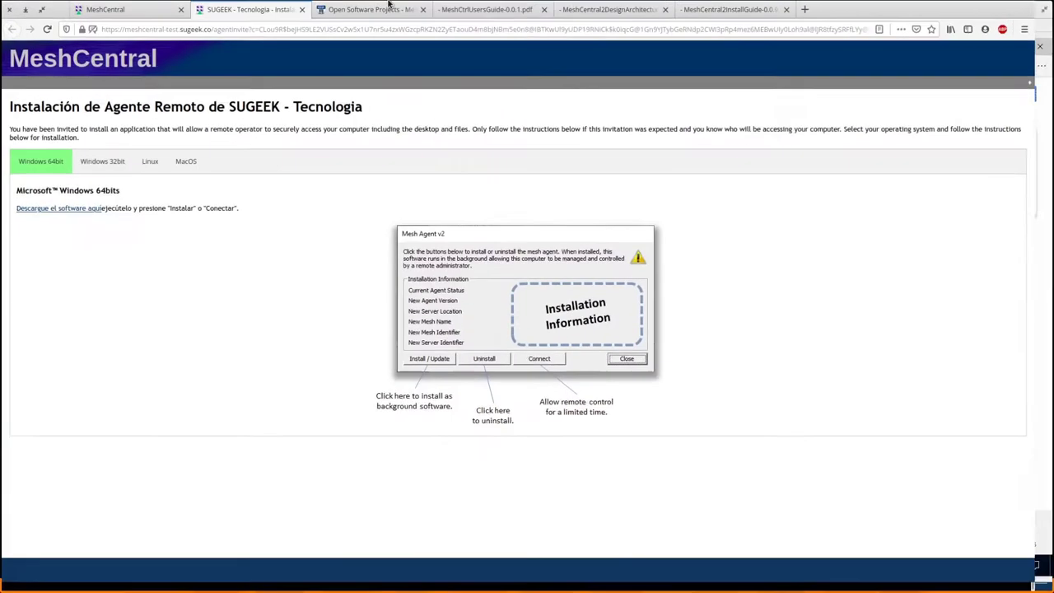
pyautogui.hotkey('ctrl', 'Tab')
pyautogui.hotkey('ctrl', 'Tab')
pyautogui.hotkey('ctrl', 'Tab')
pyautogui.hotkey('ctrl', 'Tab')
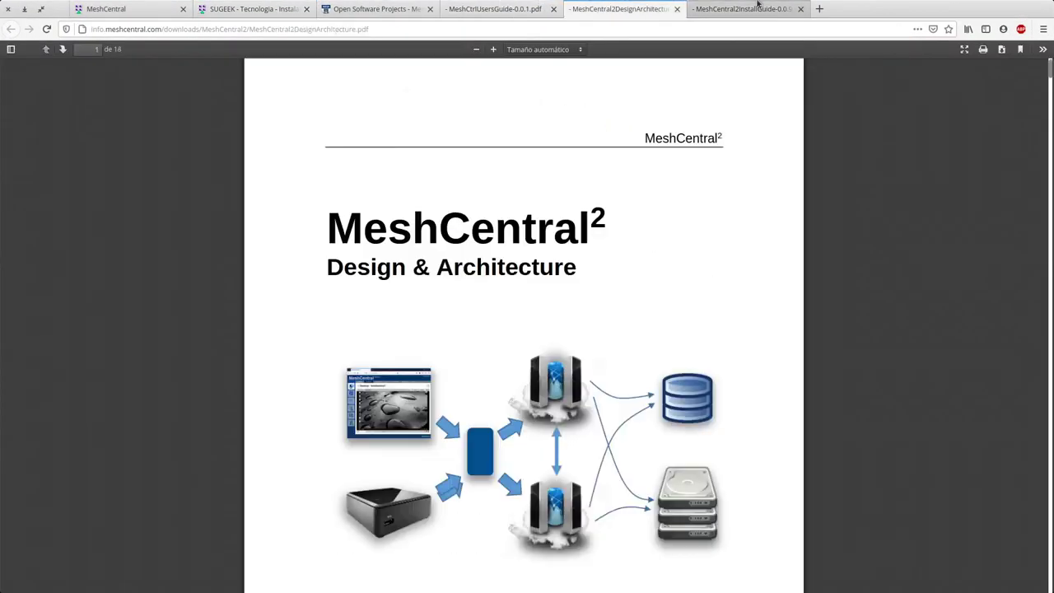
pyautogui.click(374, 9)
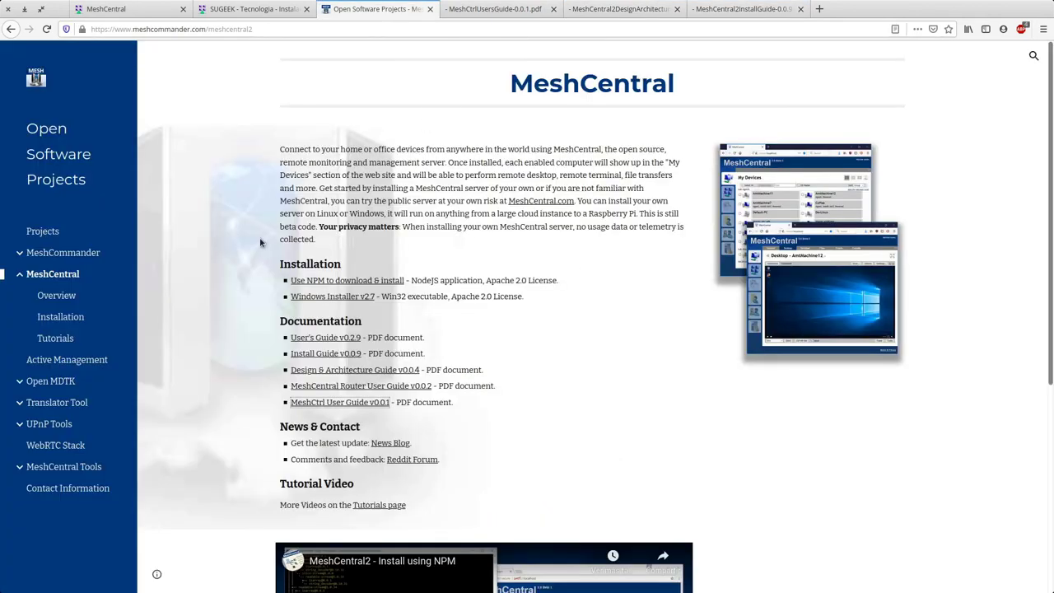
pyautogui.click(255, 9)
pyautogui.click(375, 9)
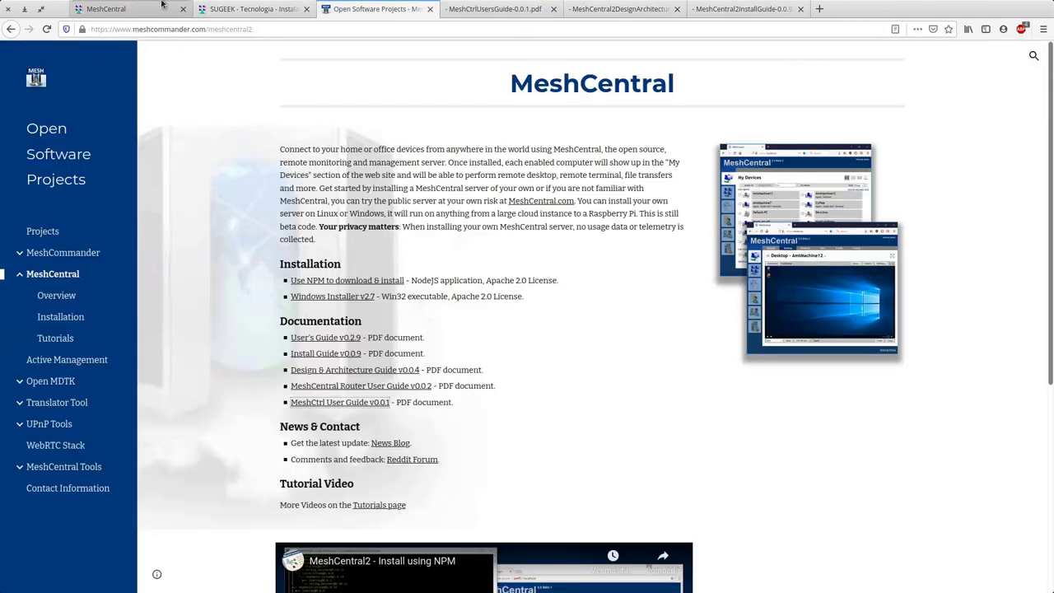
# Connect the Mesh Agent without installing it in the Windows 10 virtual machine, and dismiss the invitation dialog in MeshCentral.
pyautogui.click(106, 9)
pyautogui.hotkey('ctrl', 'F8')
pyautogui.click(785, 220)
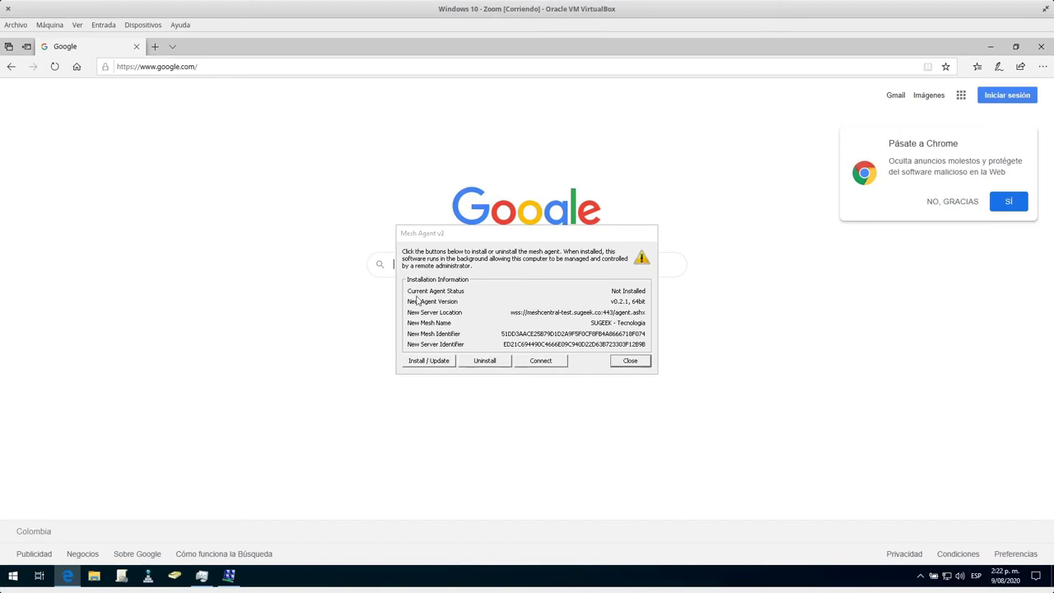
pyautogui.moveTo(430, 234); pyautogui.dragTo(306, 208)
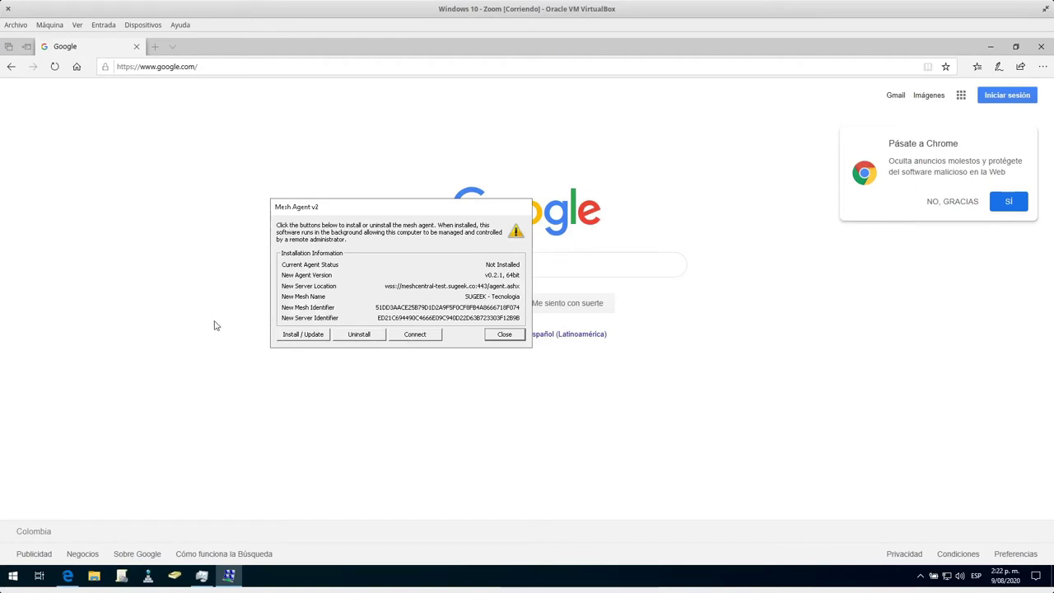
pyautogui.click(415, 334)
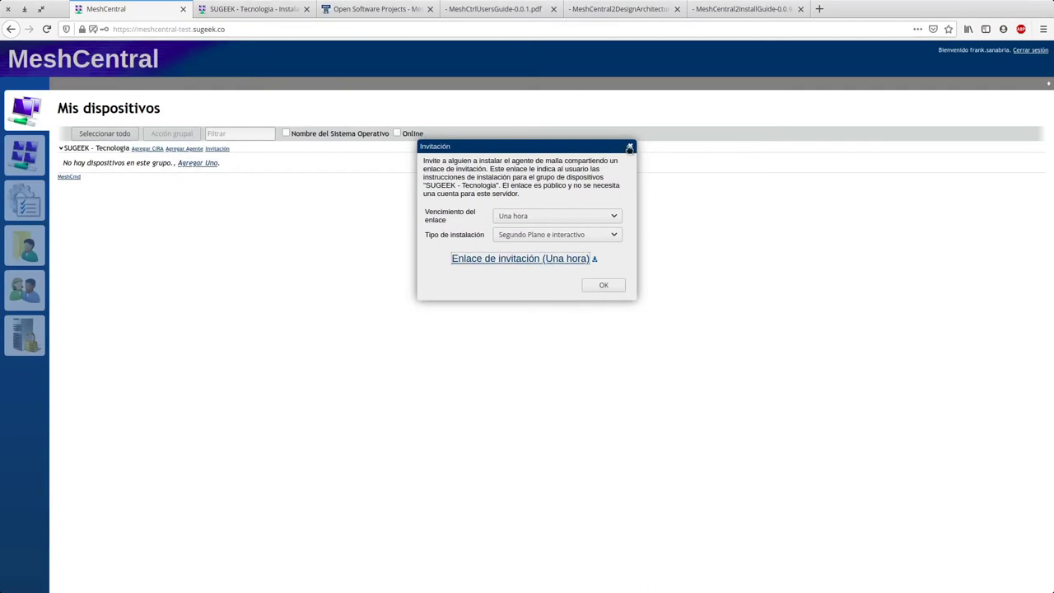
pyautogui.click(630, 148)
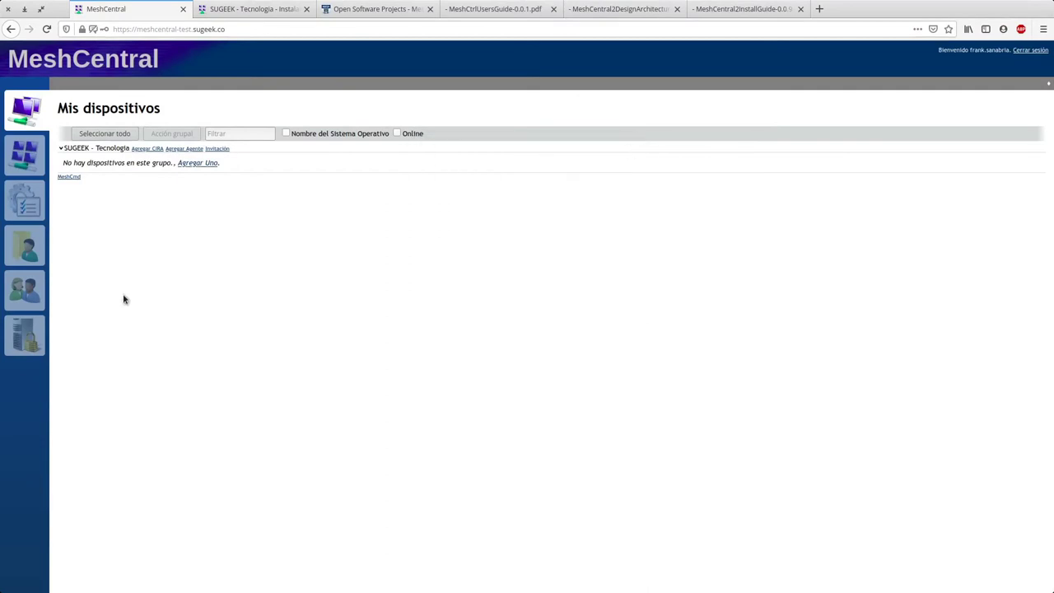
# Refresh the MeshCentral device list to check for the newly connected device in SUGEEK - Tecnologia.
pyautogui.click(26, 157)
pyautogui.click(27, 122)
pyautogui.click(47, 29)
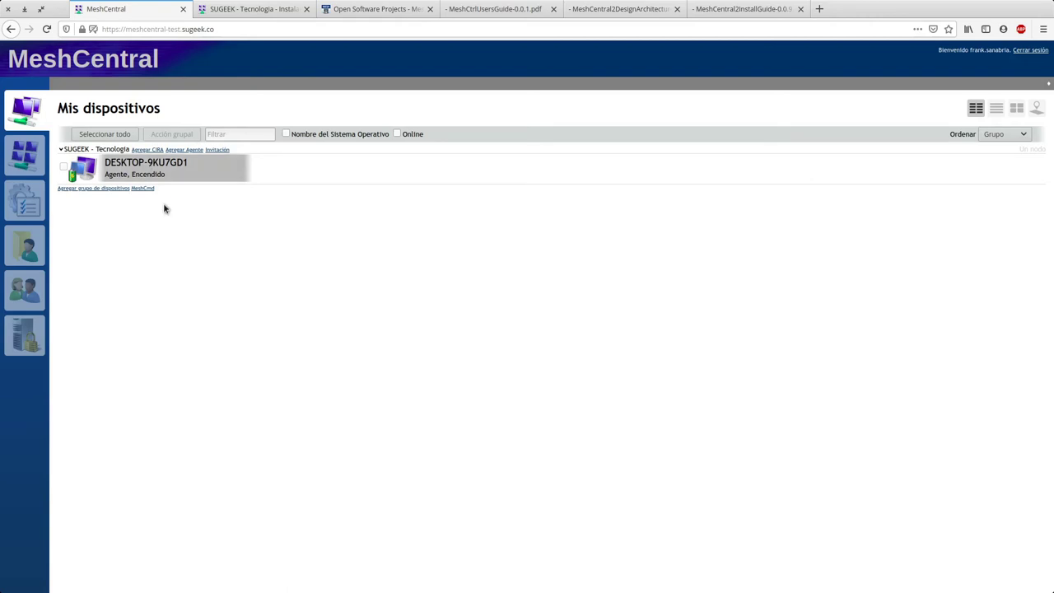
# Switch to the Windows 10 virtual machine and run hostname in a Command Prompt to check the computer's name.
pyautogui.press('super+w')
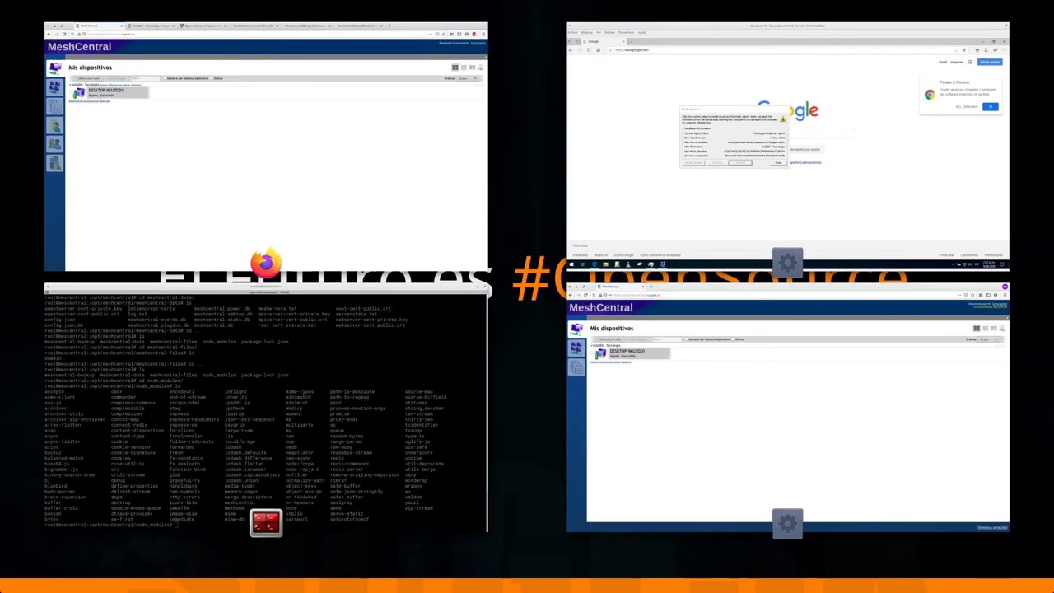
pyautogui.click(777, 200)
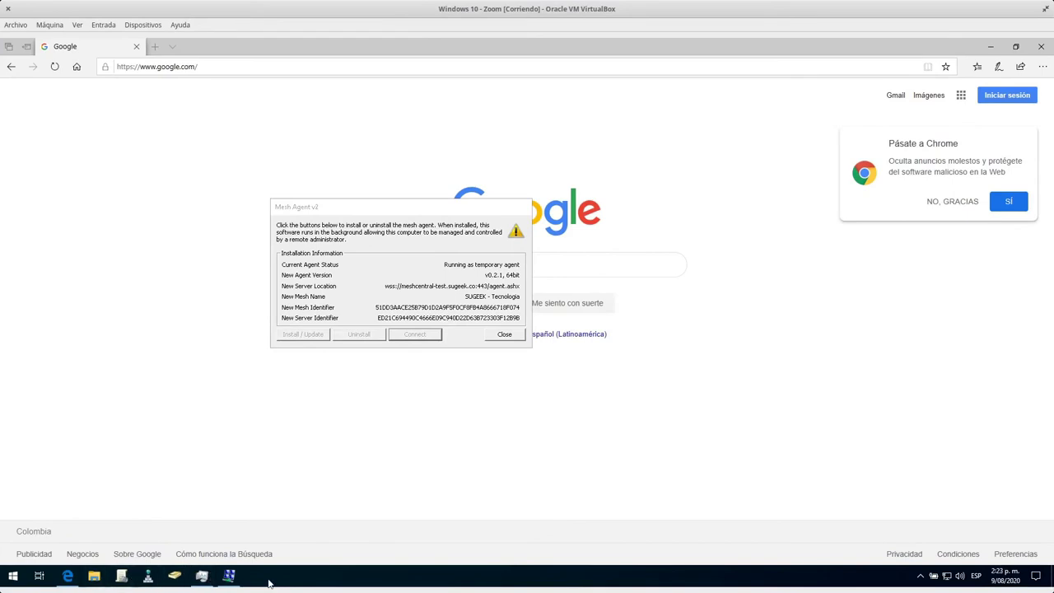
pyautogui.click(22, 577)
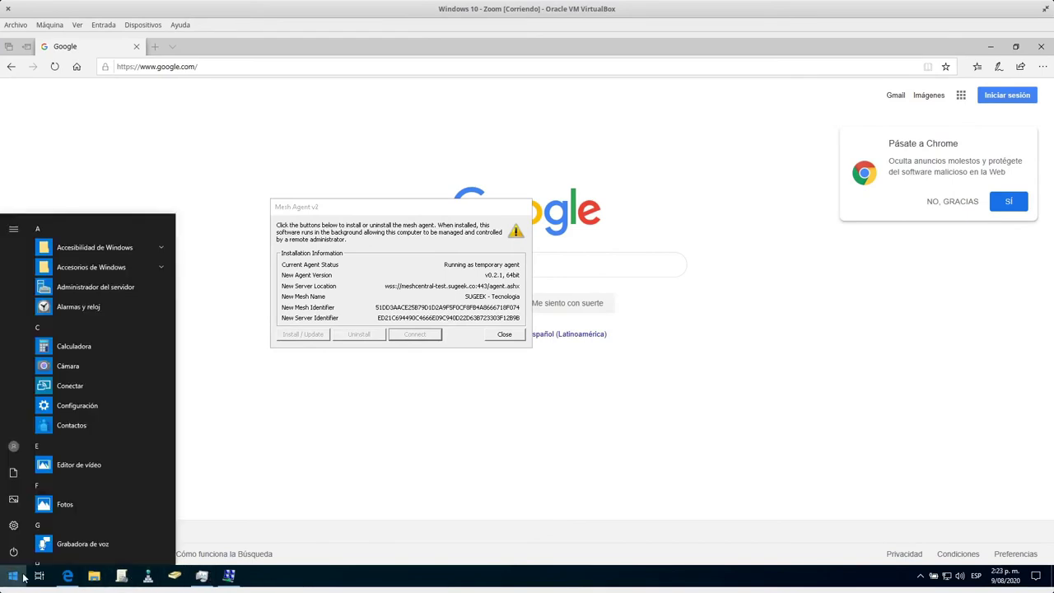
pyautogui.write('cmd')
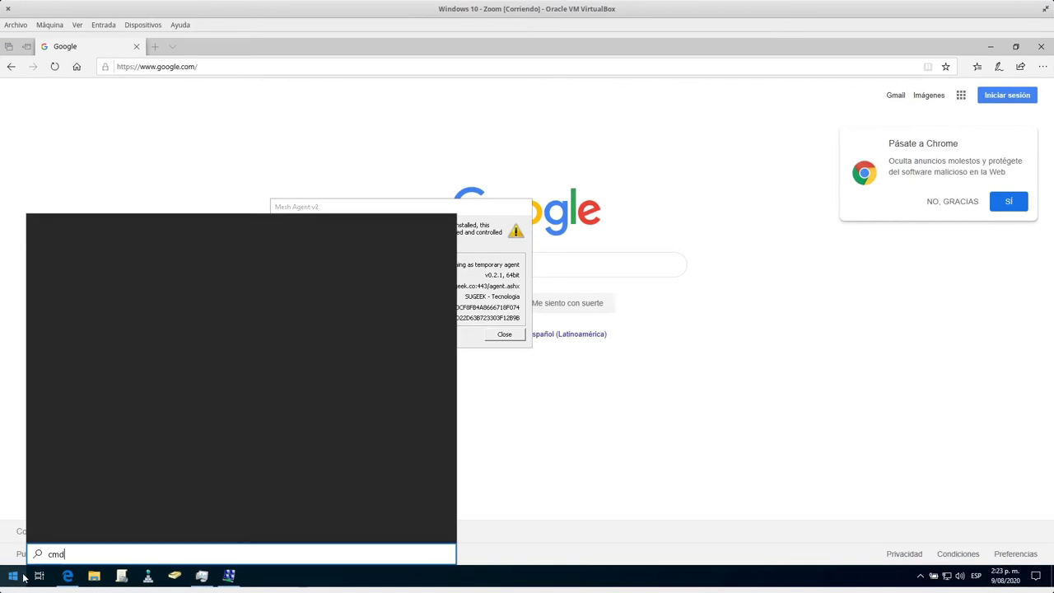
pyautogui.click(130, 272)
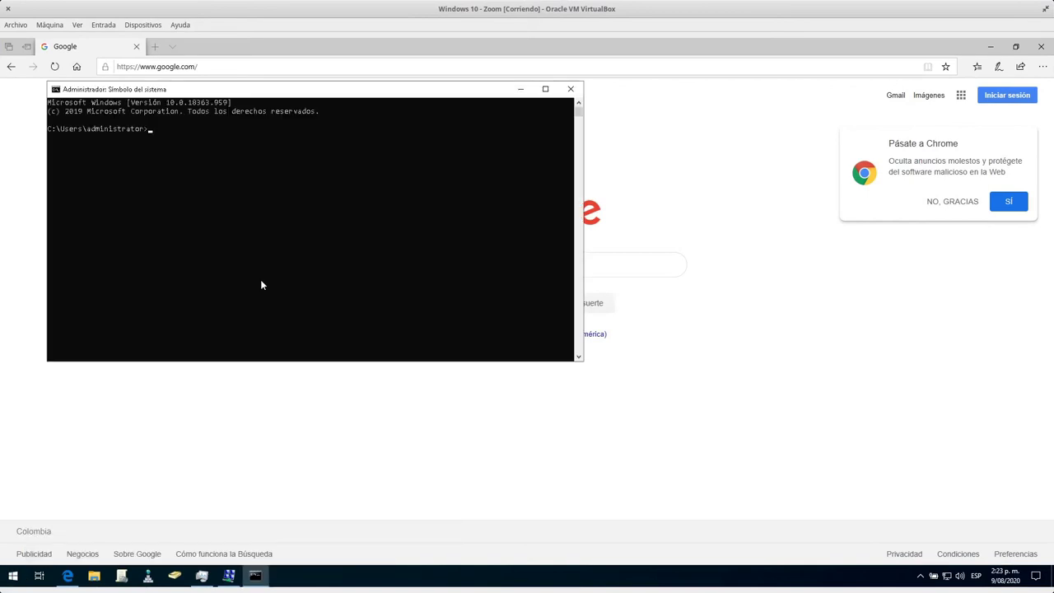
pyautogui.write('hostname')
pyautogui.press('Return')
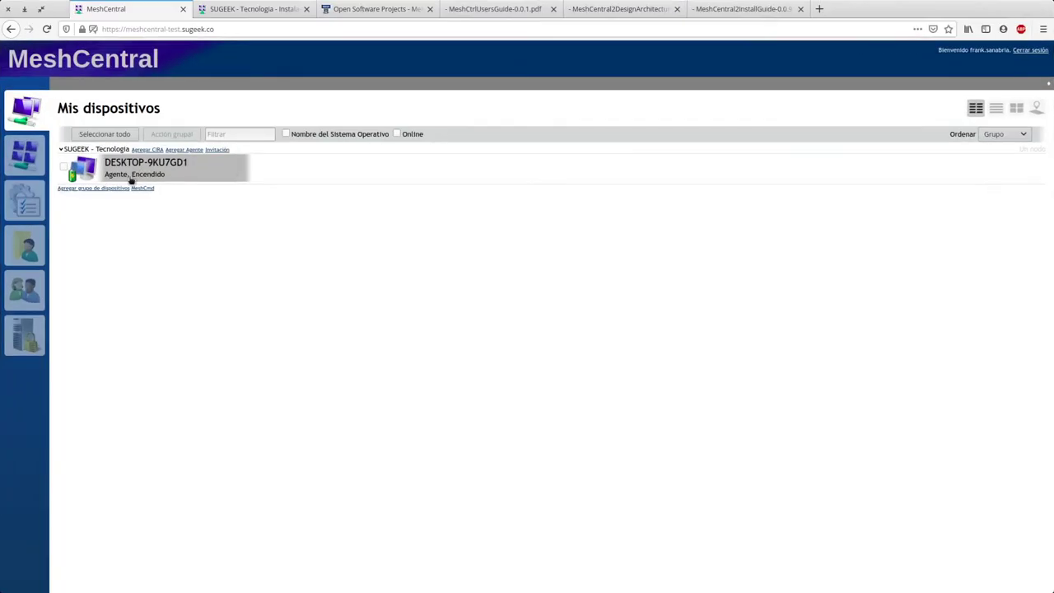
# In MeshCentral, view the connected device's general page and the SUGEEK - Tecnologia group's feature options without changing them.
pyautogui.click(130, 180)
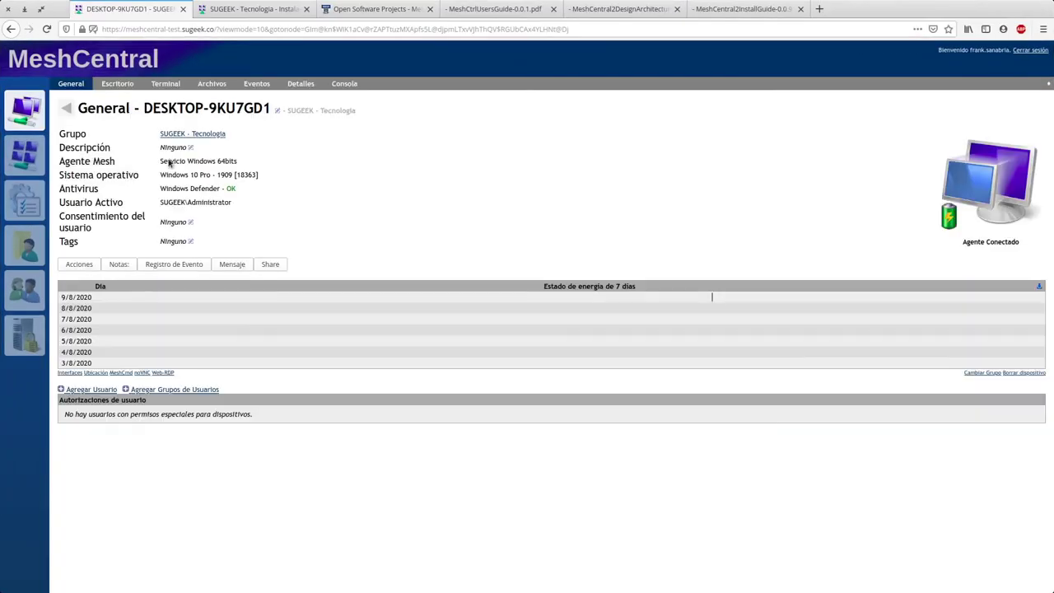
pyautogui.click(66, 108)
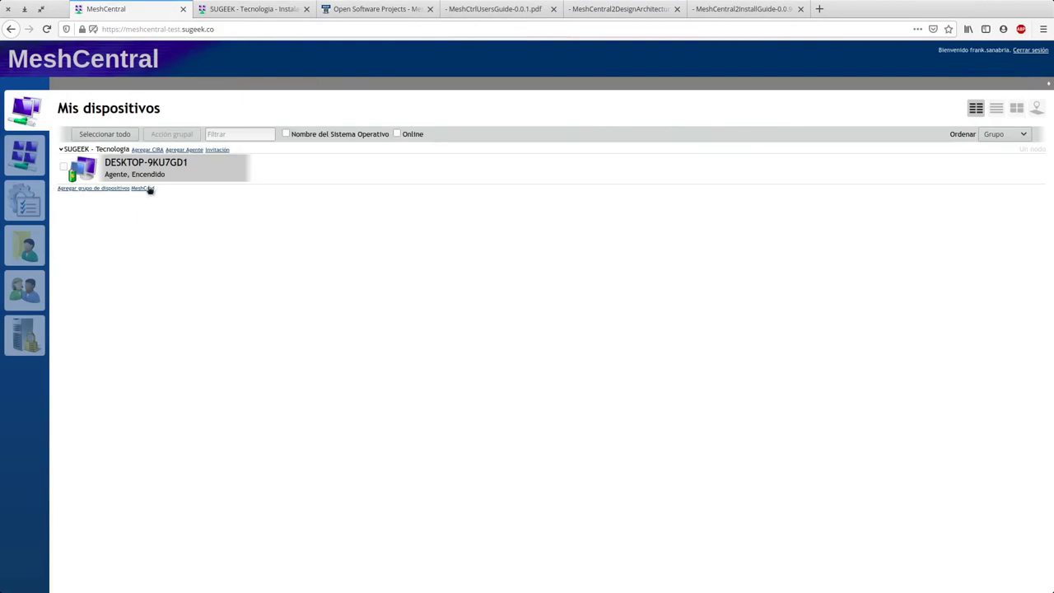
pyautogui.click(97, 149)
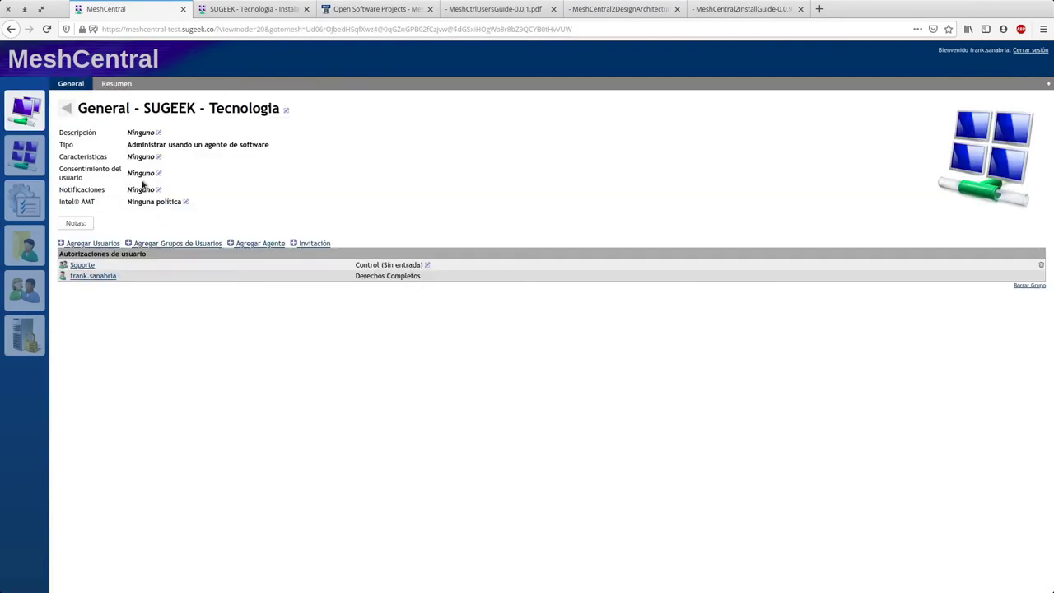
pyautogui.click(159, 156)
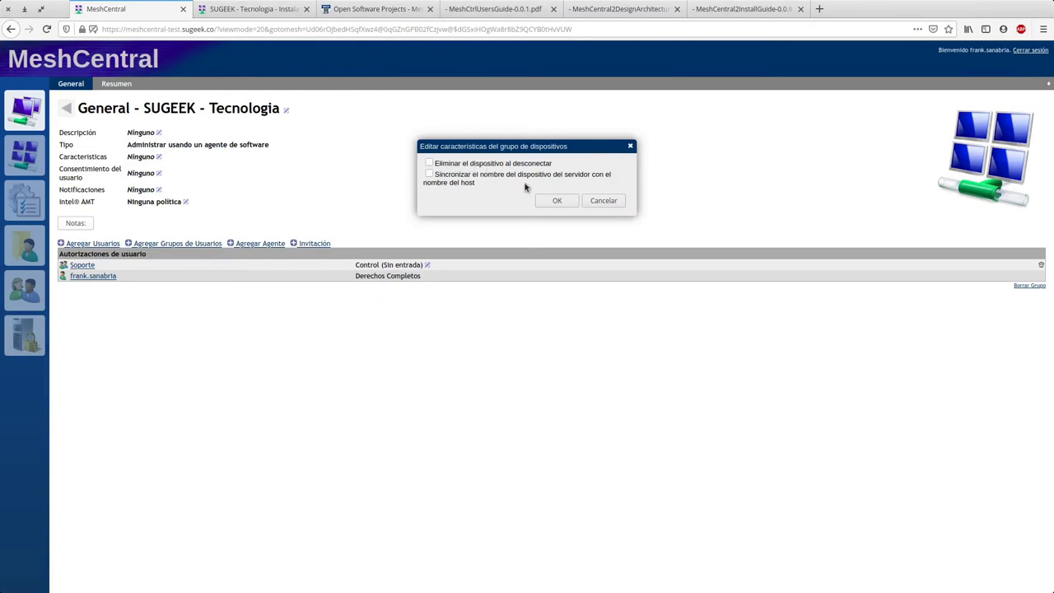
pyautogui.click(606, 200)
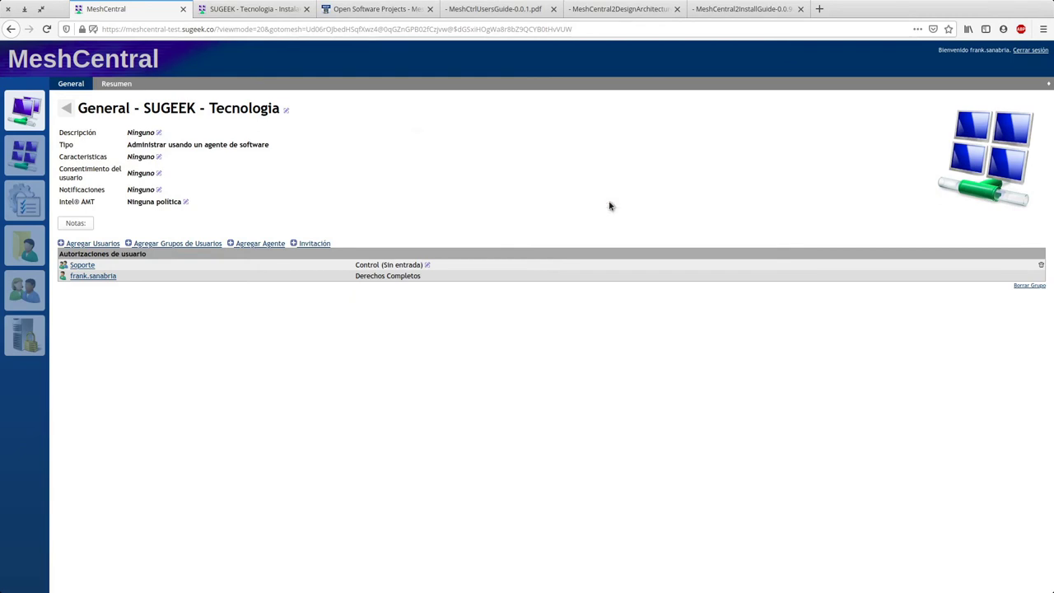
pyautogui.click(66, 107)
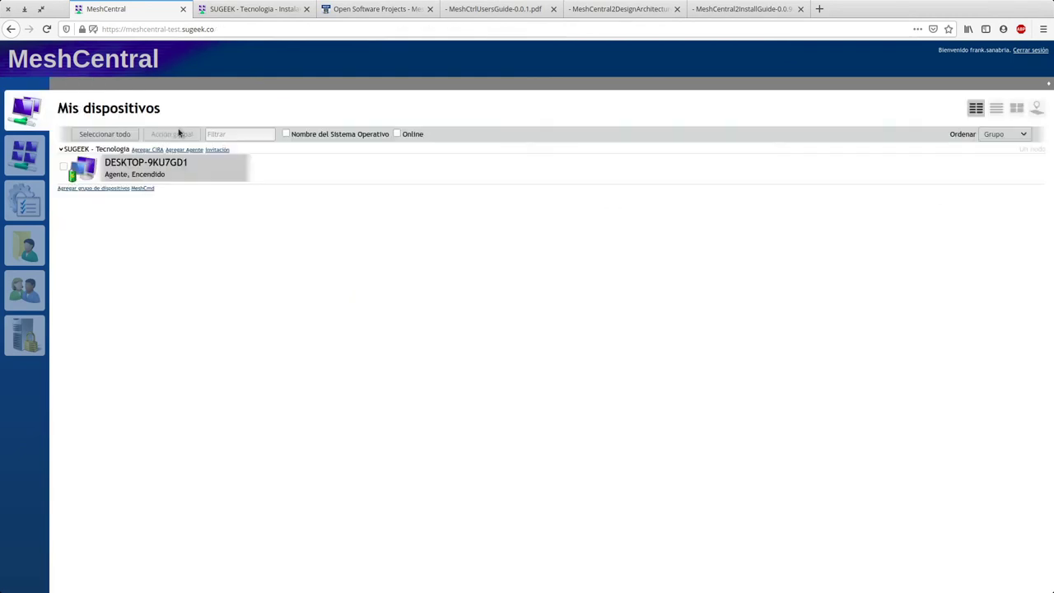
# Examine the general information of DESKTOP-9KU7GD1, including its description, Mesh agent, operating system, antivirus and active user.
pyautogui.click(99, 168)
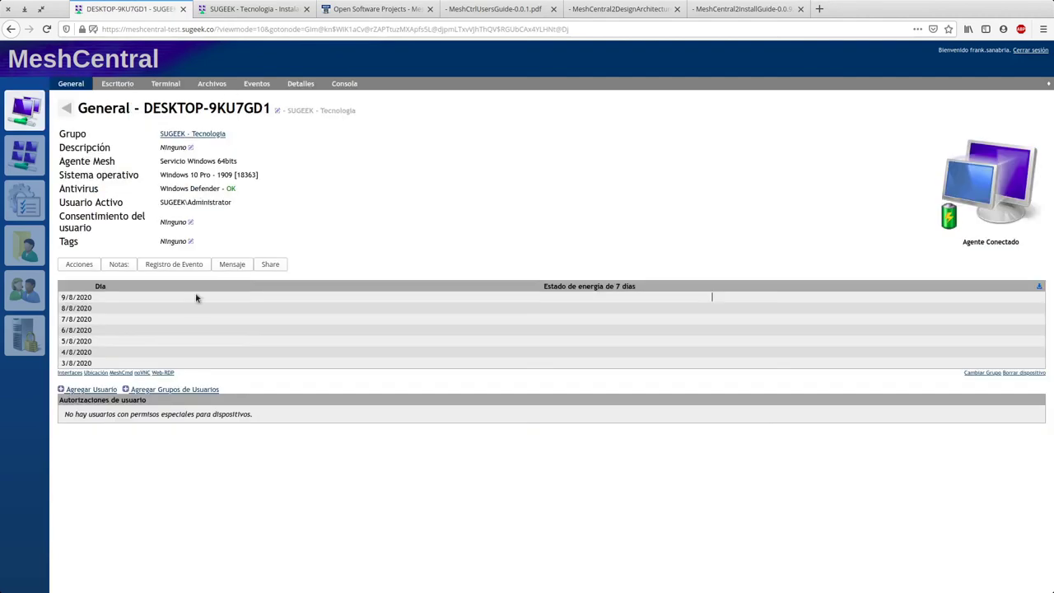
pyautogui.moveTo(82, 149); pyautogui.dragTo(269, 165)
pyautogui.click(226, 161)
pyautogui.moveTo(152, 178); pyautogui.dragTo(301, 189)
pyautogui.click(142, 195)
pyautogui.moveTo(163, 202); pyautogui.dragTo(233, 204)
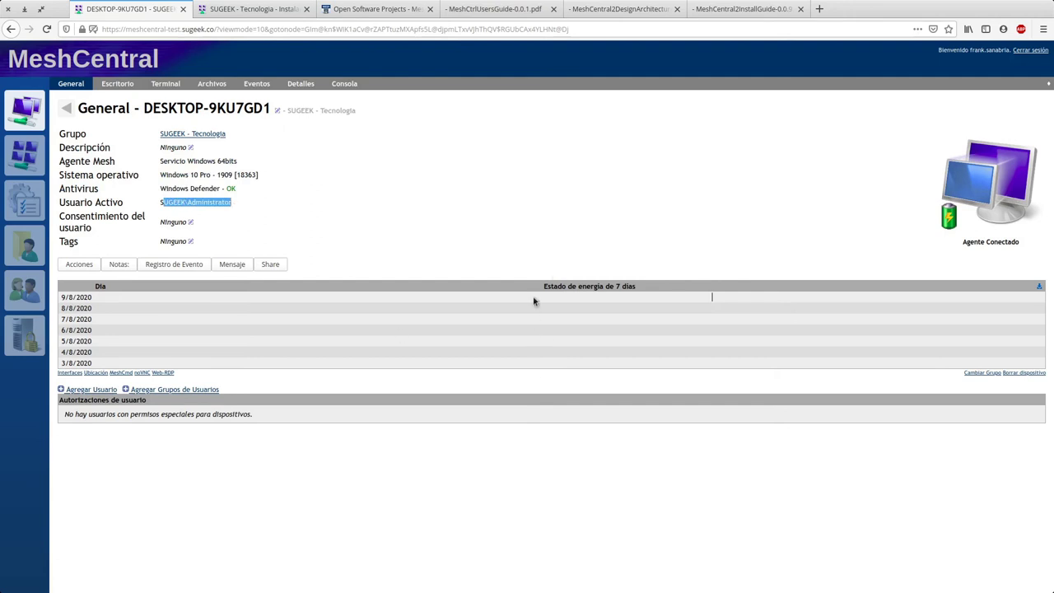
# View the device's Escritorio, Terminal, Archivos and Eventos pages.
pyautogui.click(127, 86)
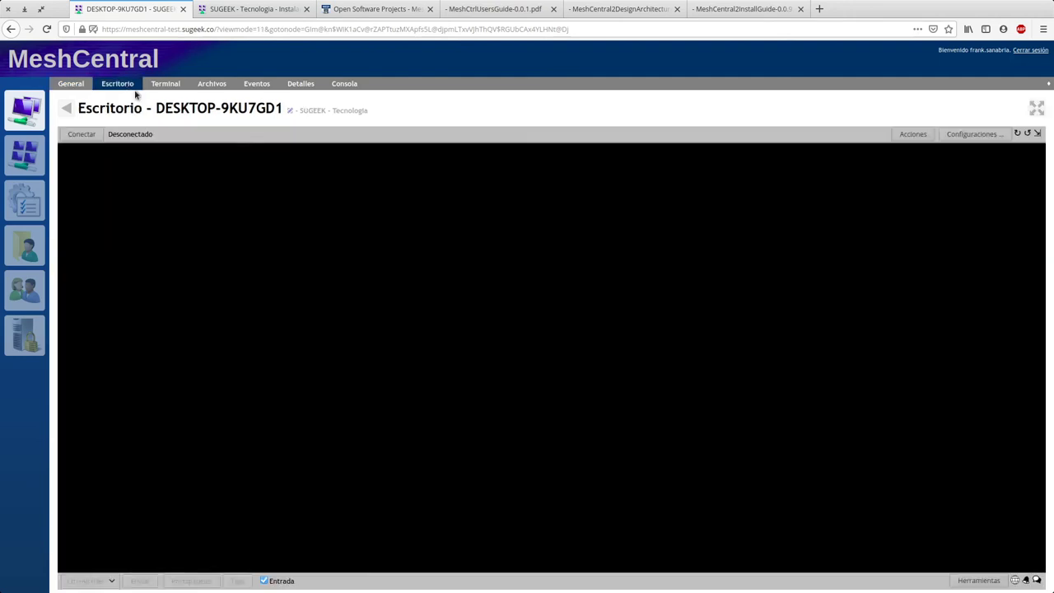
pyautogui.click(171, 87)
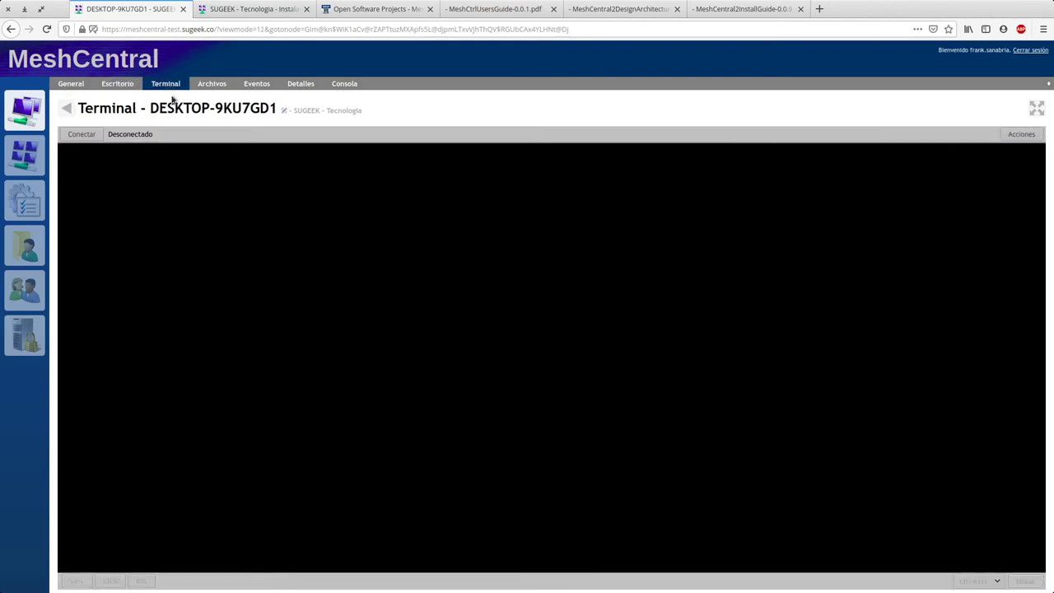
pyautogui.click(204, 91)
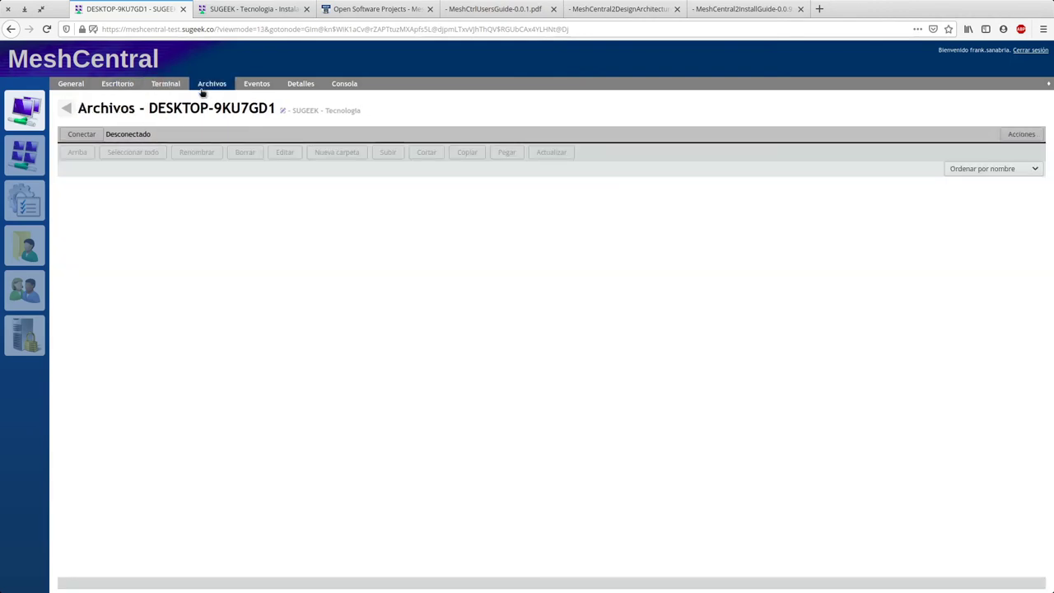
pyautogui.click(257, 85)
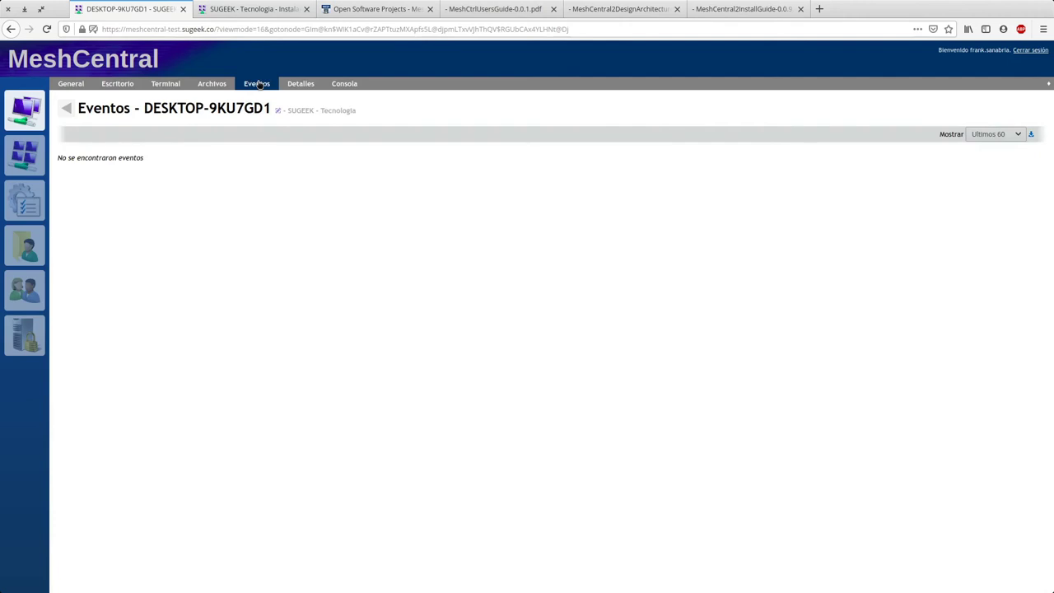
# Examine the device's hardware and network details, including its MAC address, and view its agent console.
pyautogui.click(300, 84)
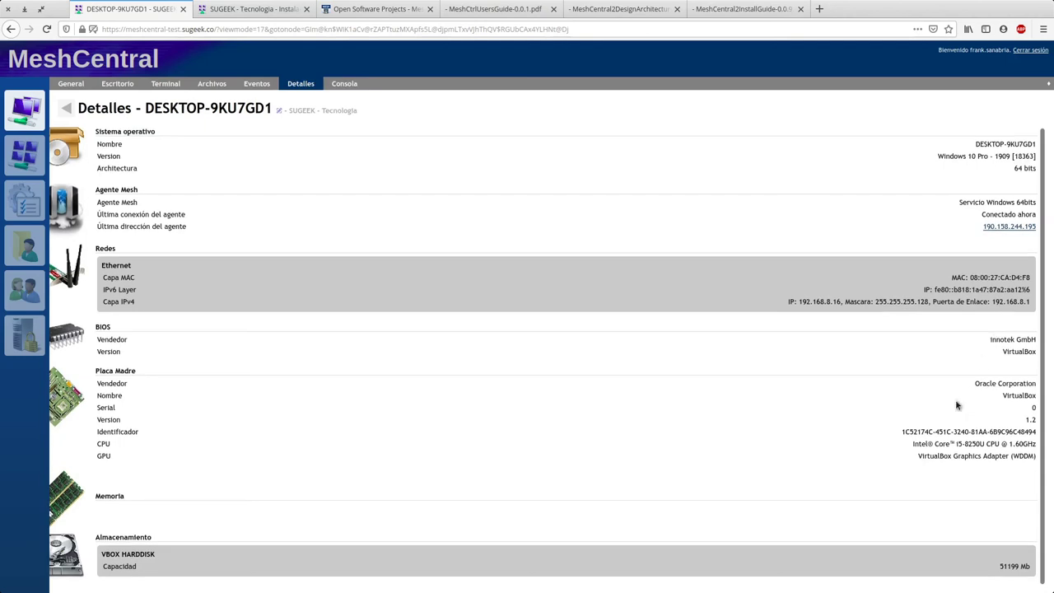
pyautogui.moveTo(956, 286); pyautogui.dragTo(1030, 277)
pyautogui.click(984, 387)
pyautogui.click(344, 84)
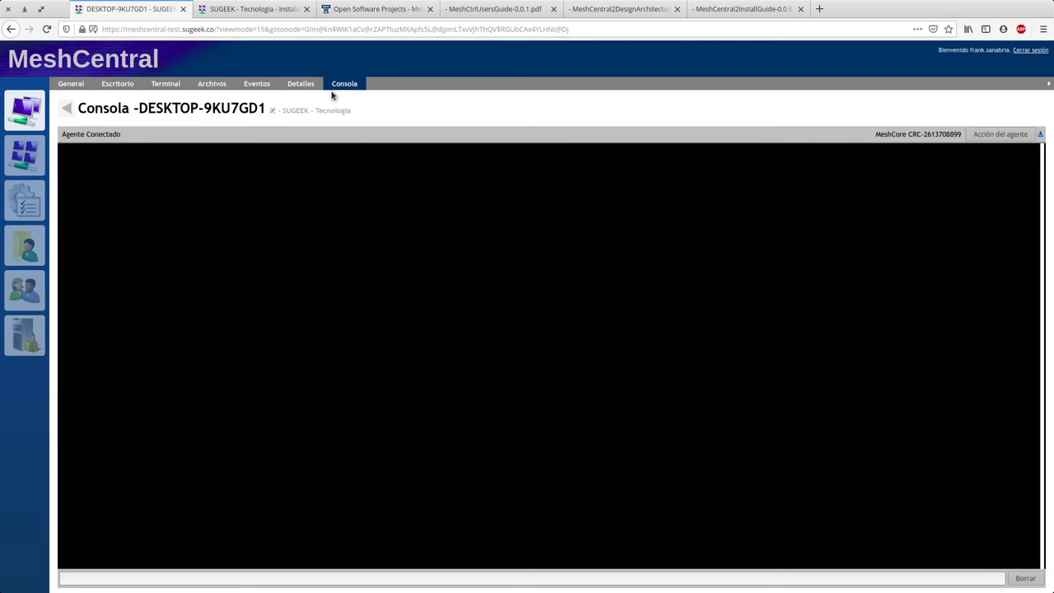
# Go back through the device's pages to its general page and return to the device list.
pyautogui.click(301, 84)
pyautogui.click(257, 84)
pyautogui.click(163, 85)
pyautogui.click(119, 84)
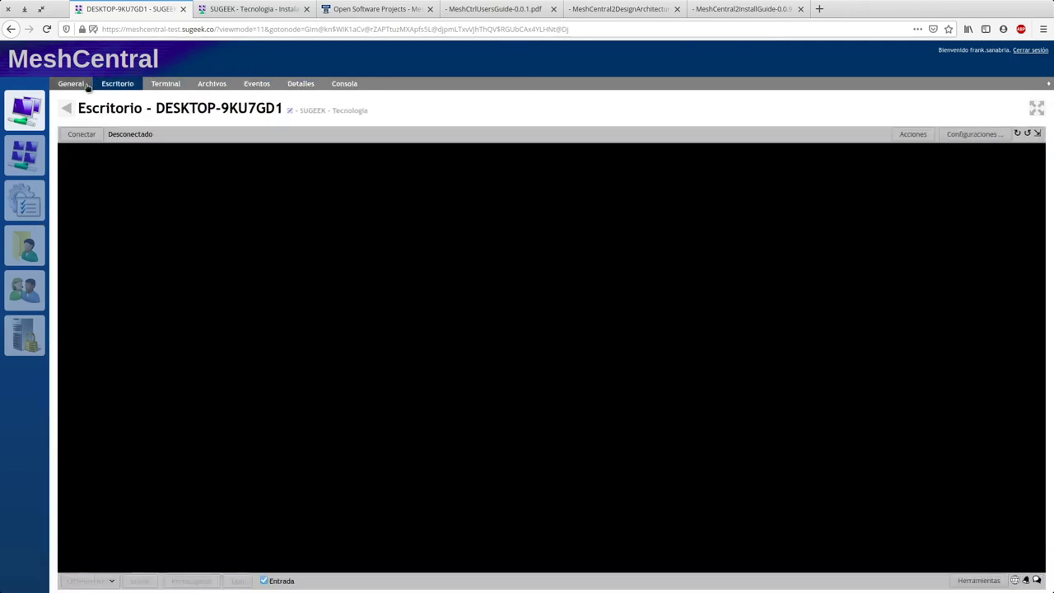
pyautogui.click(71, 84)
pyautogui.click(64, 112)
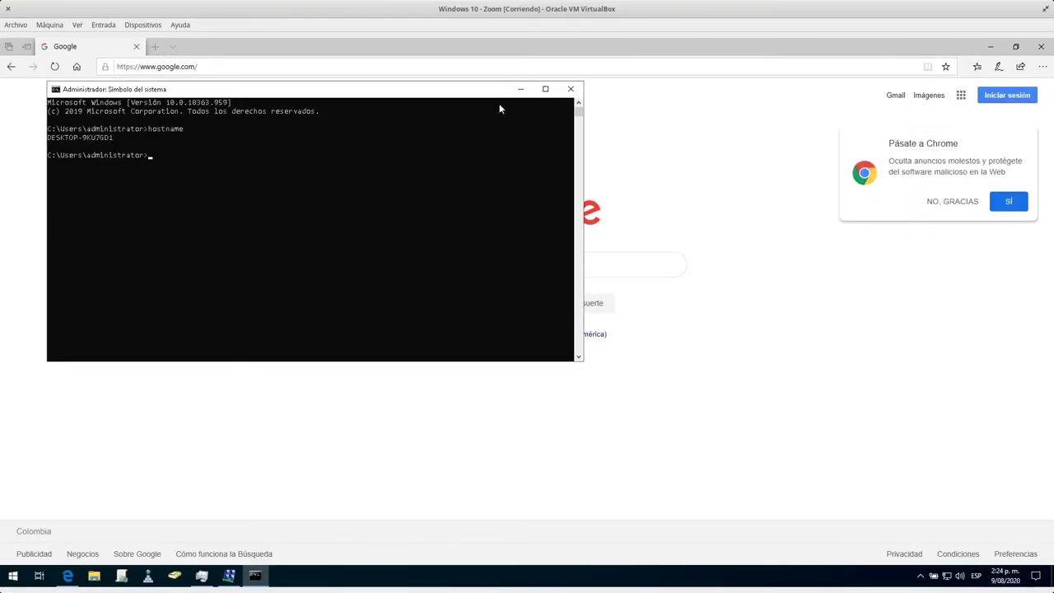
# In the Windows 10 virtual machine, minimize the Command Prompt and close the temporary Mesh Agent.
pyautogui.click(520, 88)
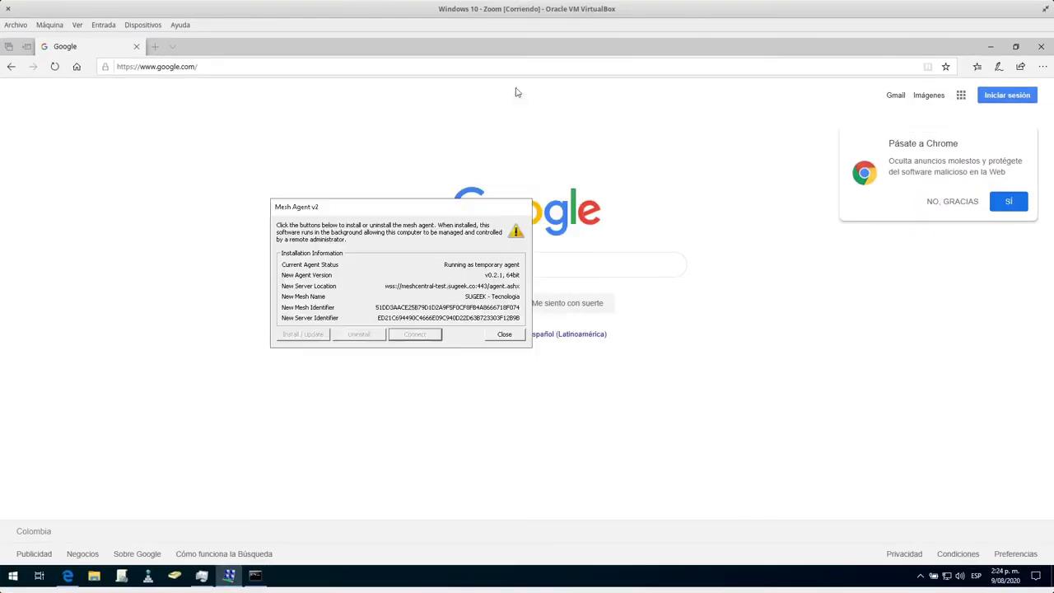
pyautogui.click(502, 335)
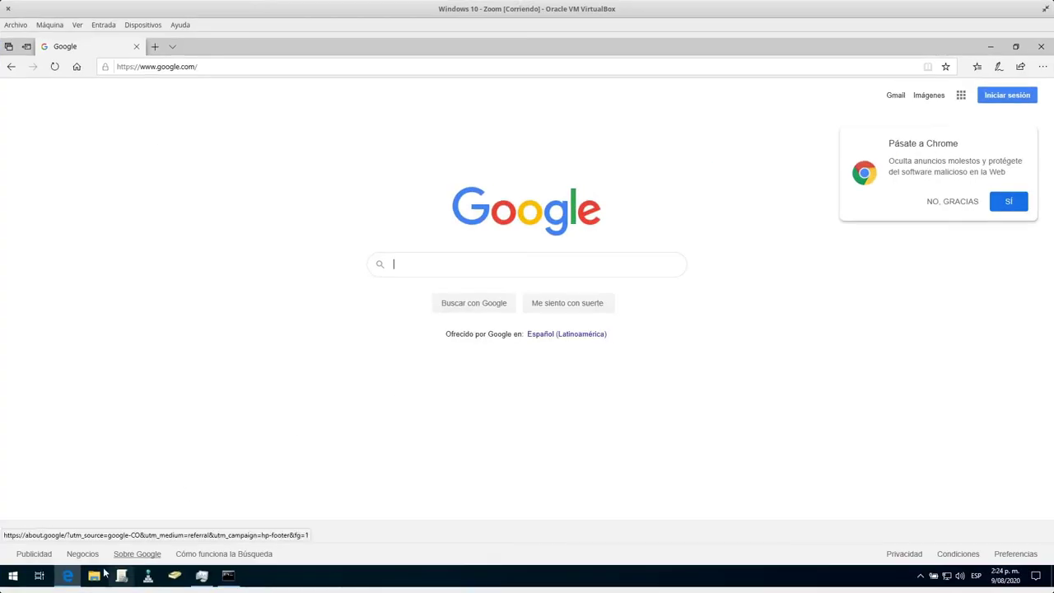
# Run the meshagent64-SUGEEK-Tecnologia application from the Descargas folder again and install the Mesh Agent on the virtual machine.
pyautogui.click(96, 574)
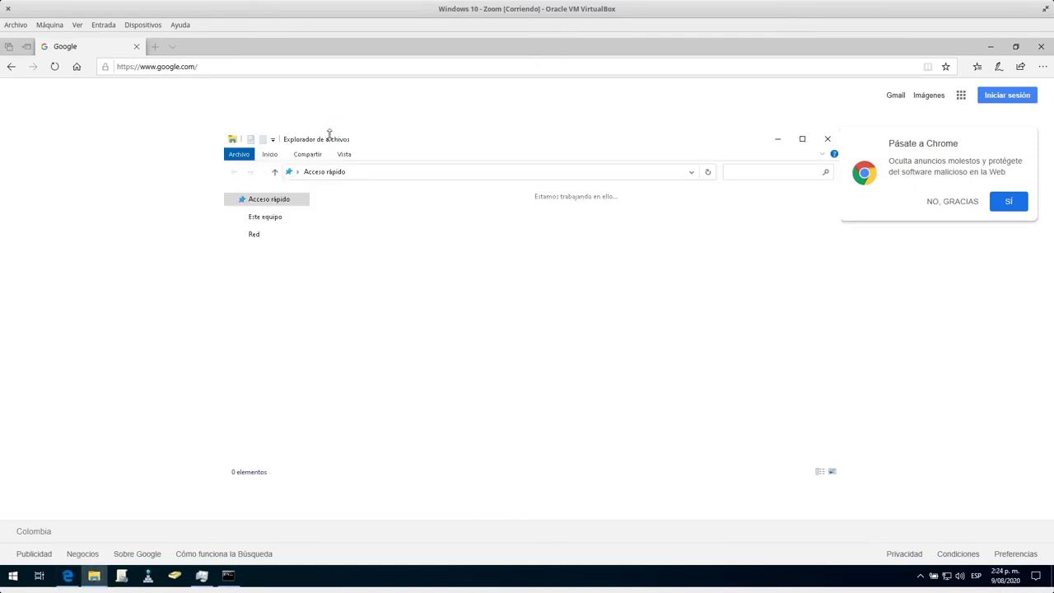
pyautogui.doubleClick(494, 219)
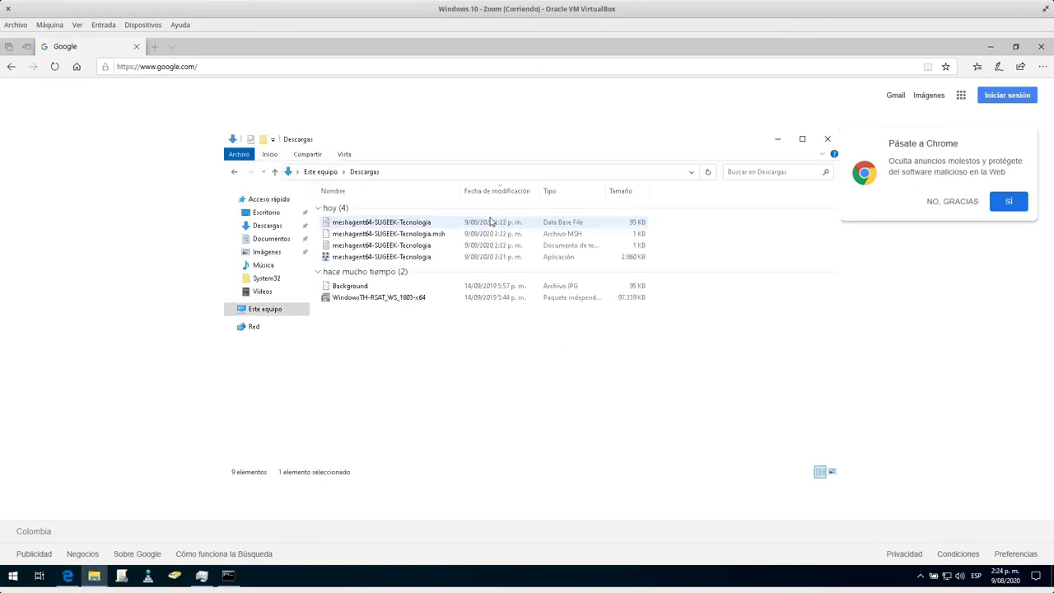
pyautogui.click(353, 258)
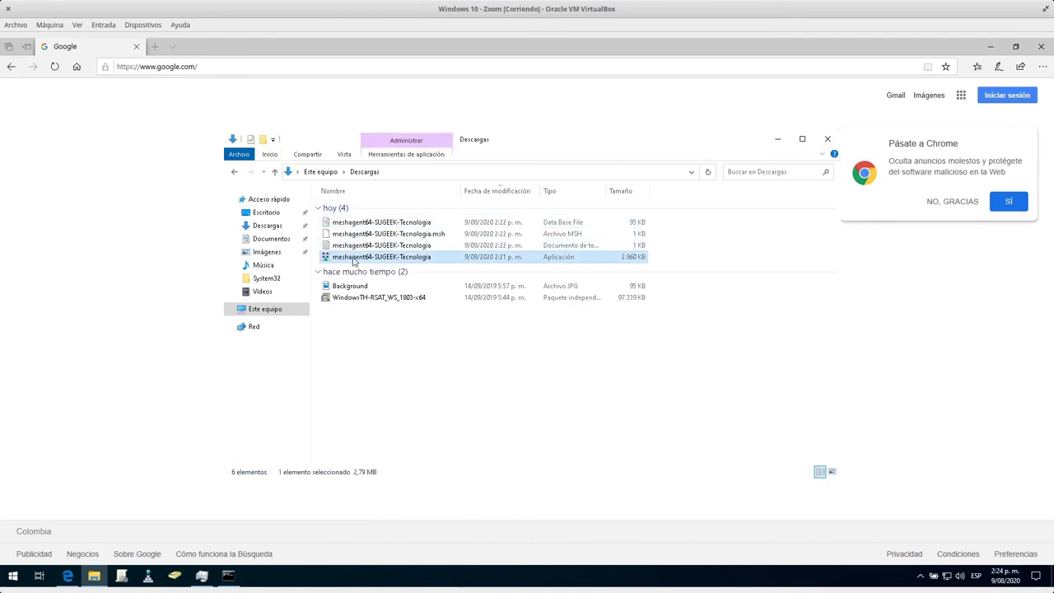
pyautogui.doubleClick(353, 258)
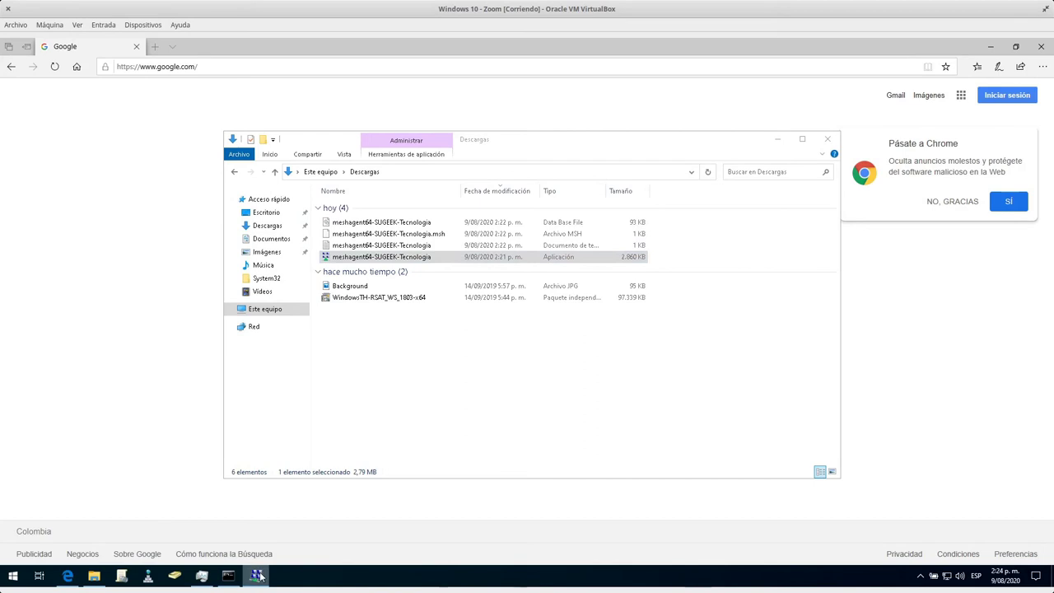
pyautogui.click(777, 139)
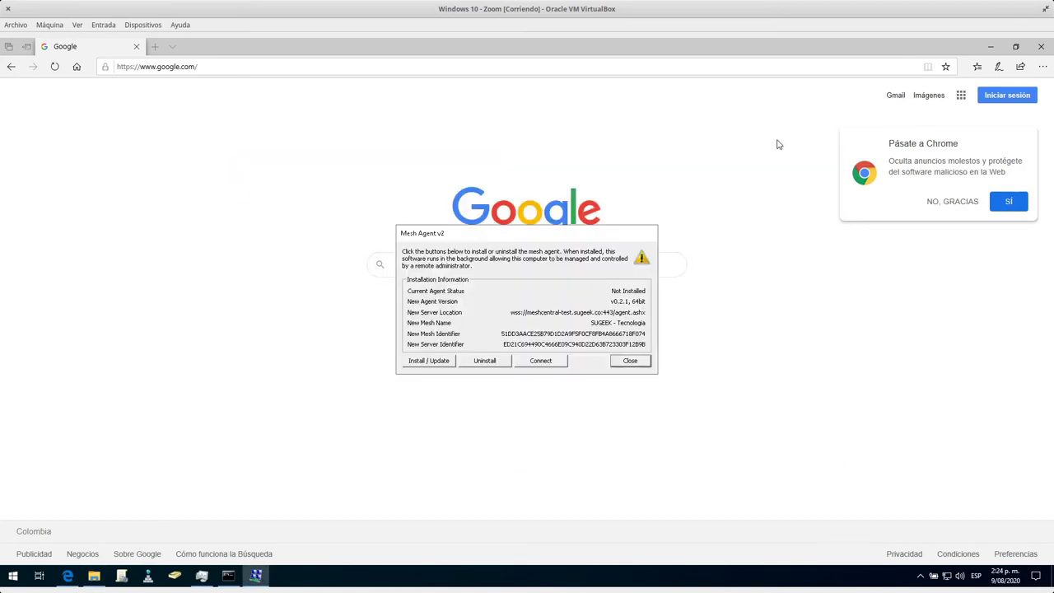
pyautogui.click(425, 363)
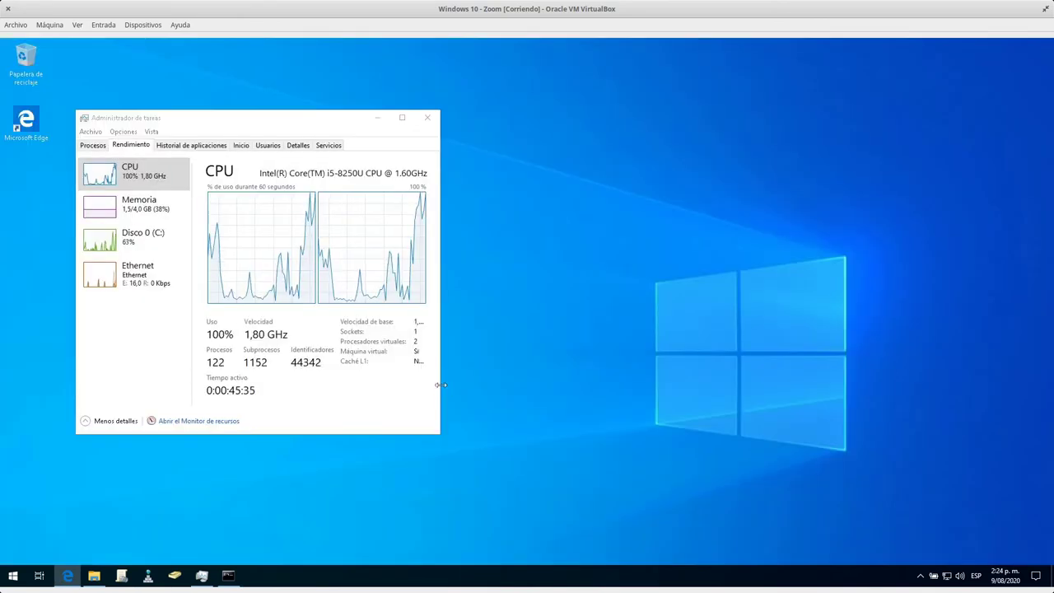
# Check the hidden tray icons and Task Manager's background processes for the installed Mesh Agent.
pyautogui.click(920, 575)
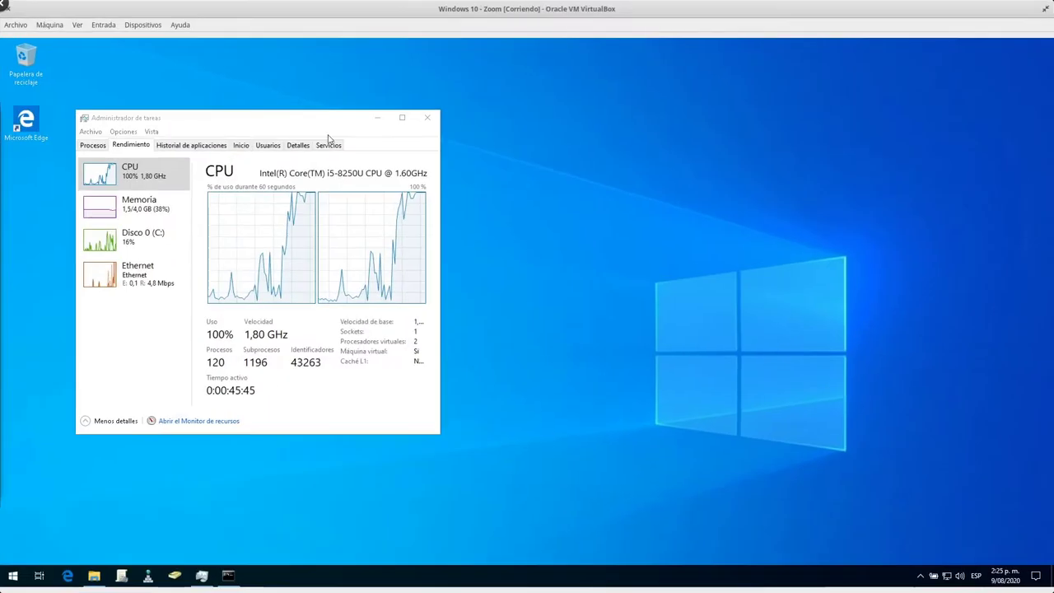
pyautogui.click(191, 146)
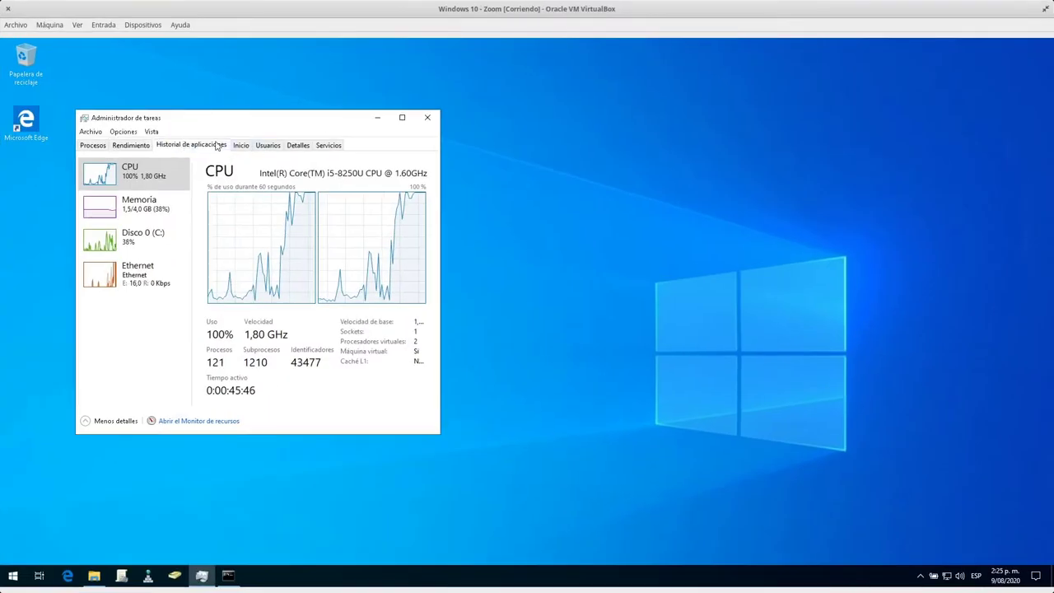
pyautogui.click(94, 146)
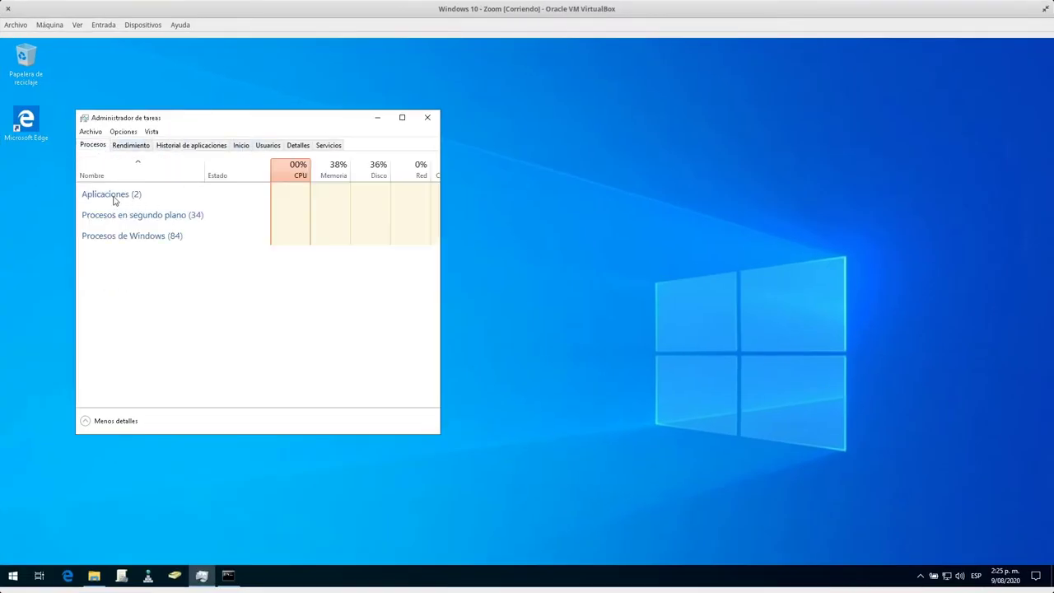
pyautogui.scroll(-1, 152, 337)
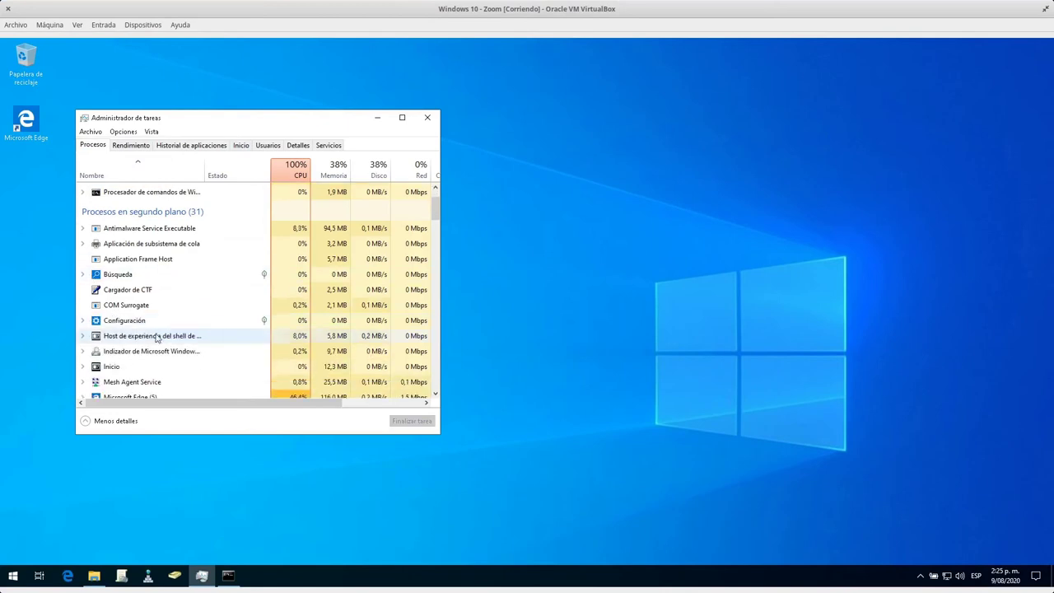
# Select the Mesh Agent Service entry among Task Manager's background processes in the virtual machine.
pyautogui.scroll(-1, 156, 337)
pyautogui.click(140, 364)
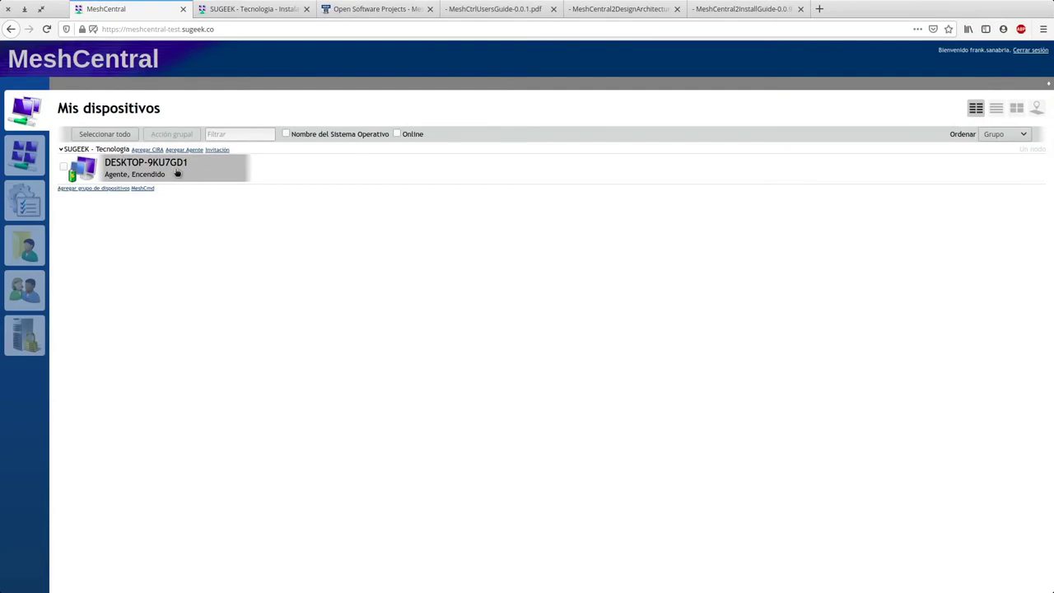
# Rename device DESKTOP-9KU7GD1 in MeshCentral to "Computador de" followed by the person's full name, and return to the device list.
pyautogui.click(177, 174)
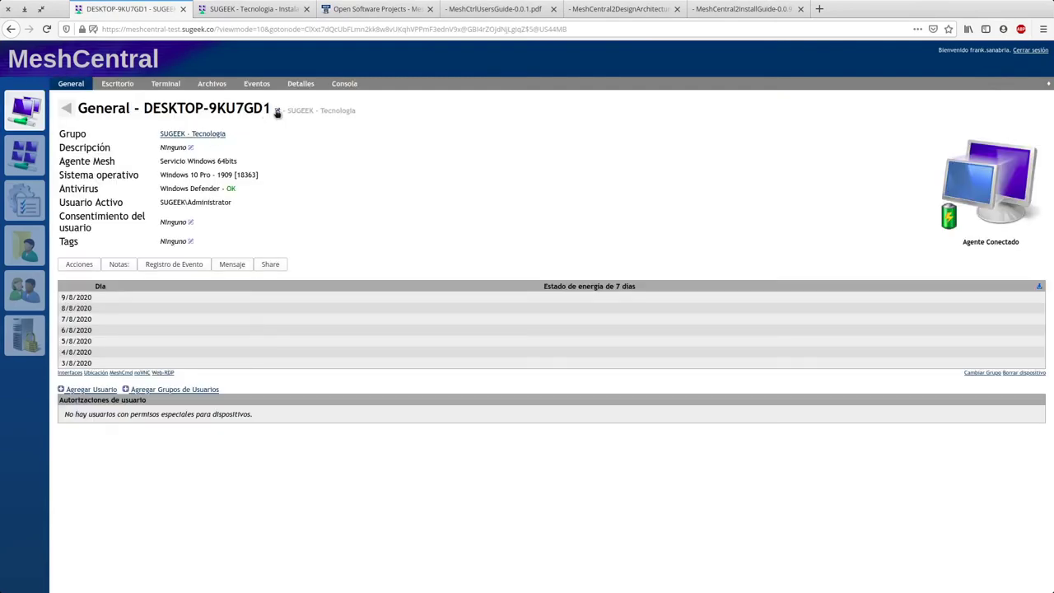
pyautogui.click(278, 110)
pyautogui.hotkey('ctrl', 'a')
pyautogui.write('Com')
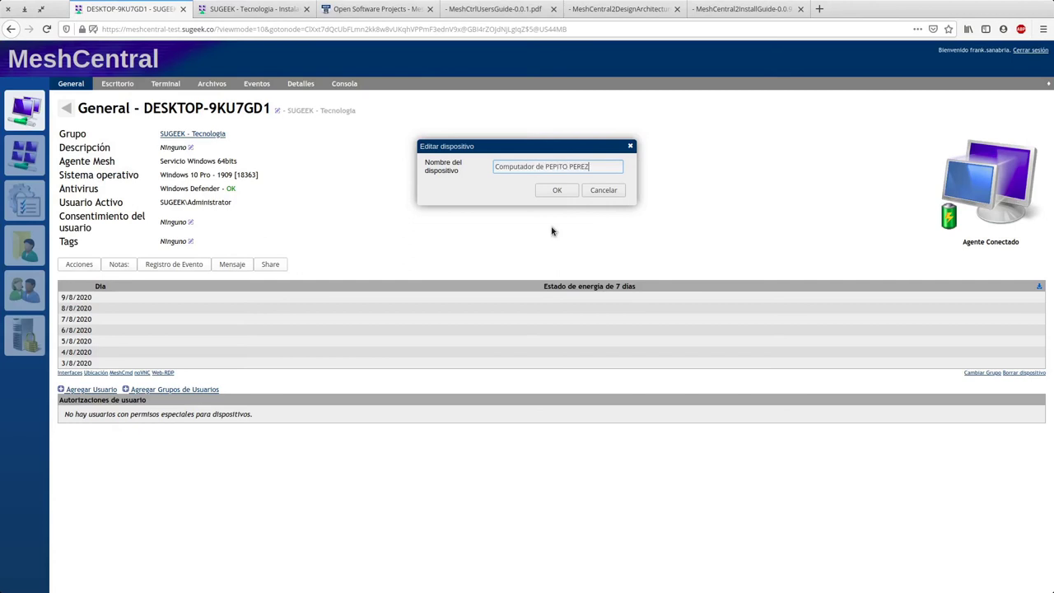
pyautogui.press('Return')
pyautogui.click(66, 108)
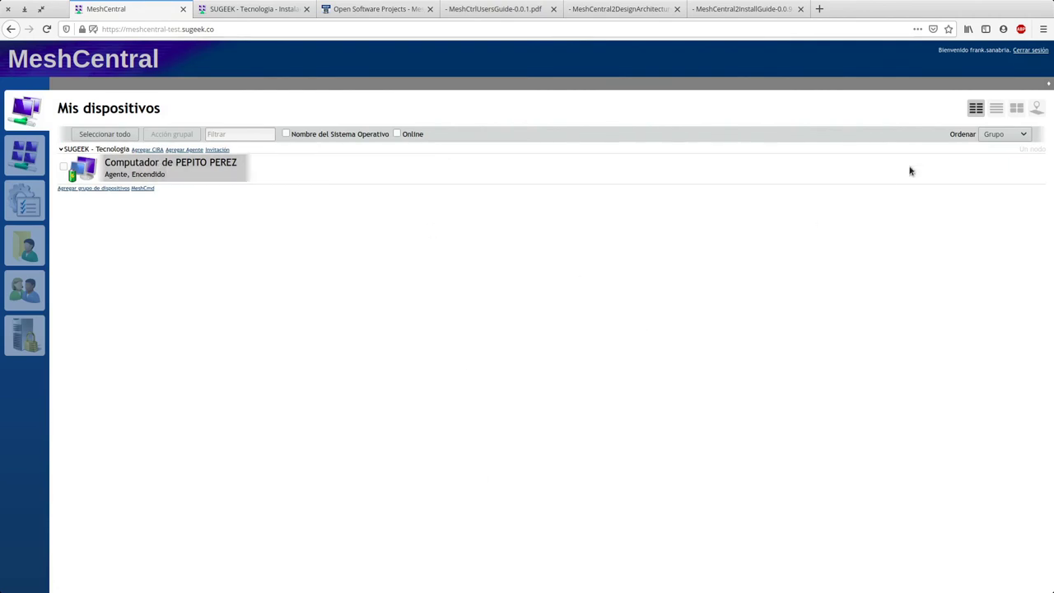
# Look at the devices in the list view and the Escritorios view, connecting to all desktops in the latter.
pyautogui.click(993, 110)
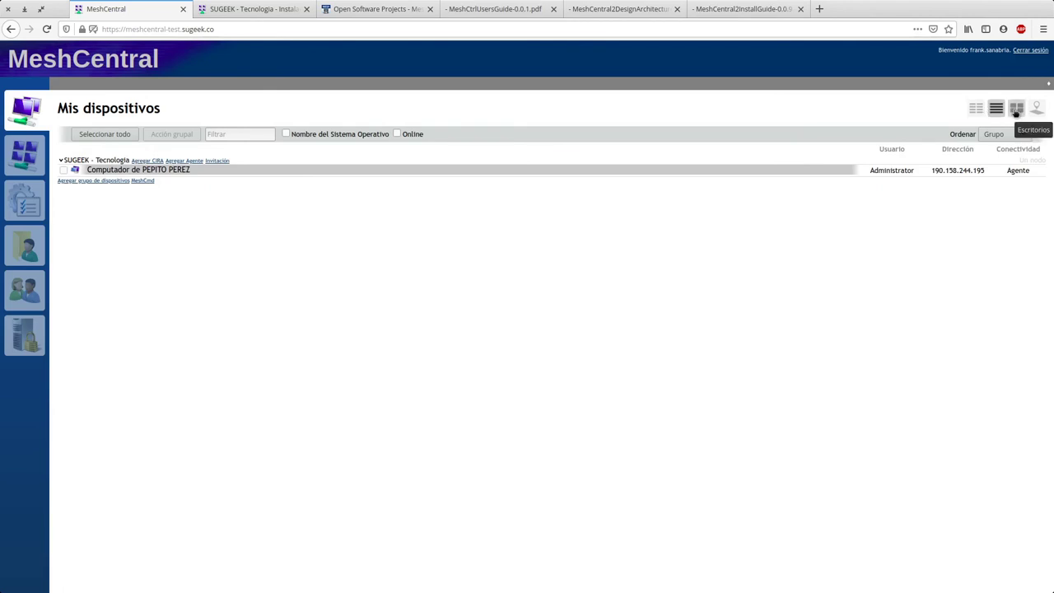
pyautogui.click(1016, 110)
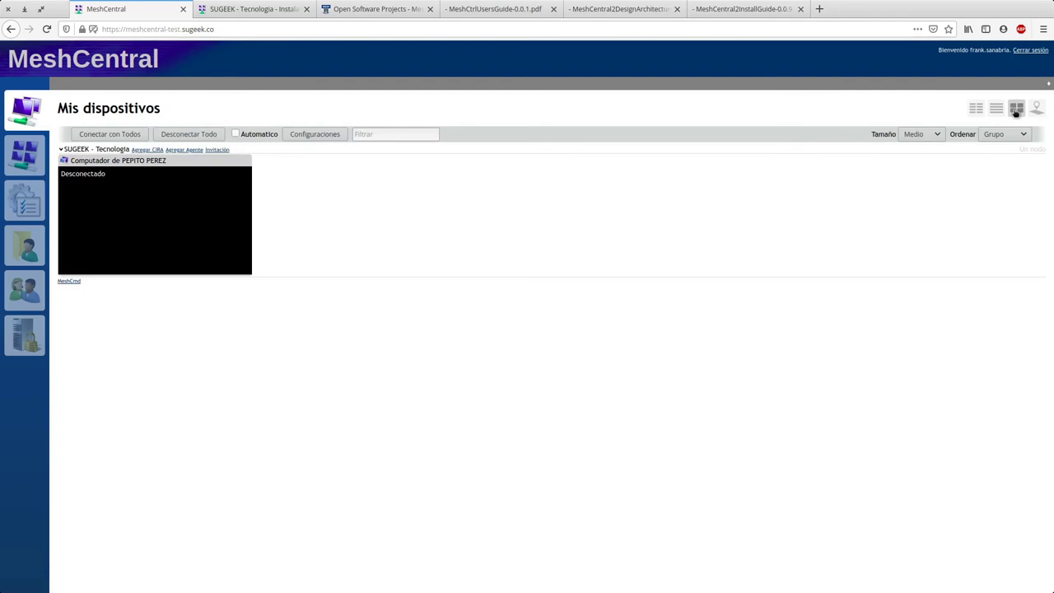
pyautogui.click(93, 138)
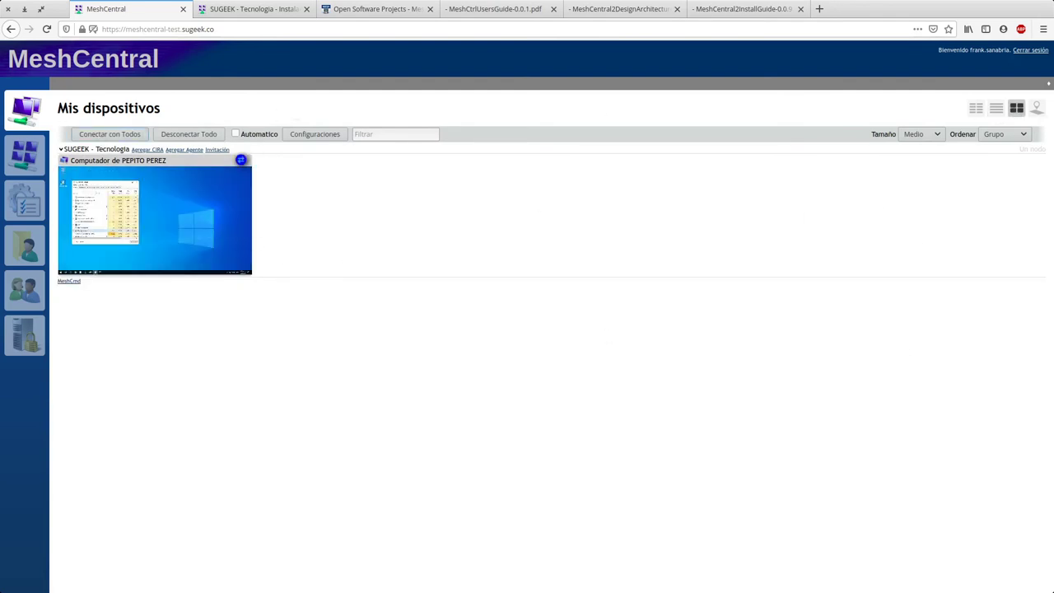
# Open the renamed computer's remote desktop, browse Task Manager's sections through Detalles, and disconnect back to the device list.
pyautogui.click(142, 162)
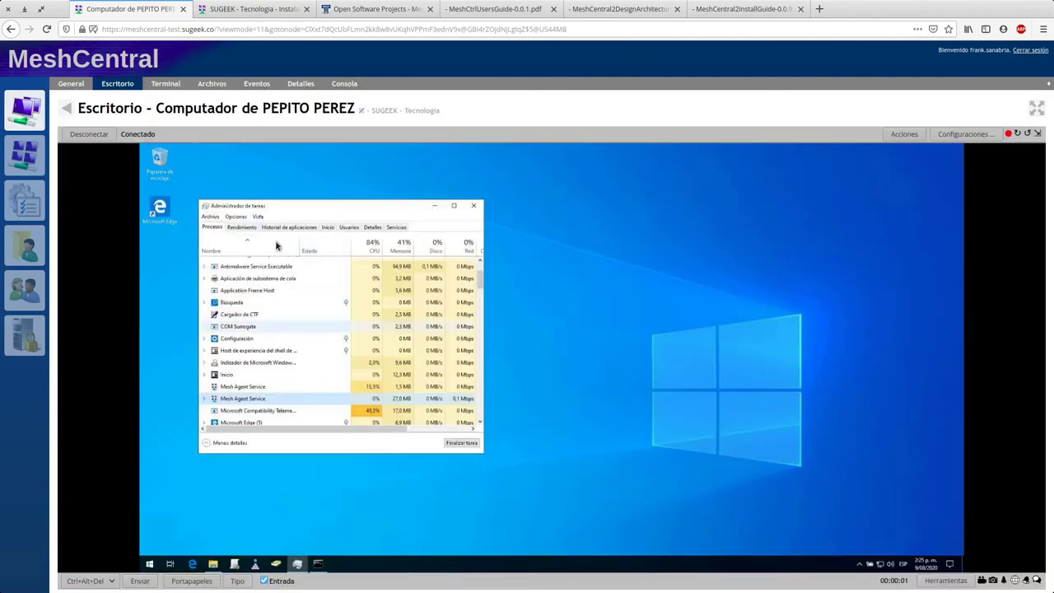
pyautogui.click(252, 226)
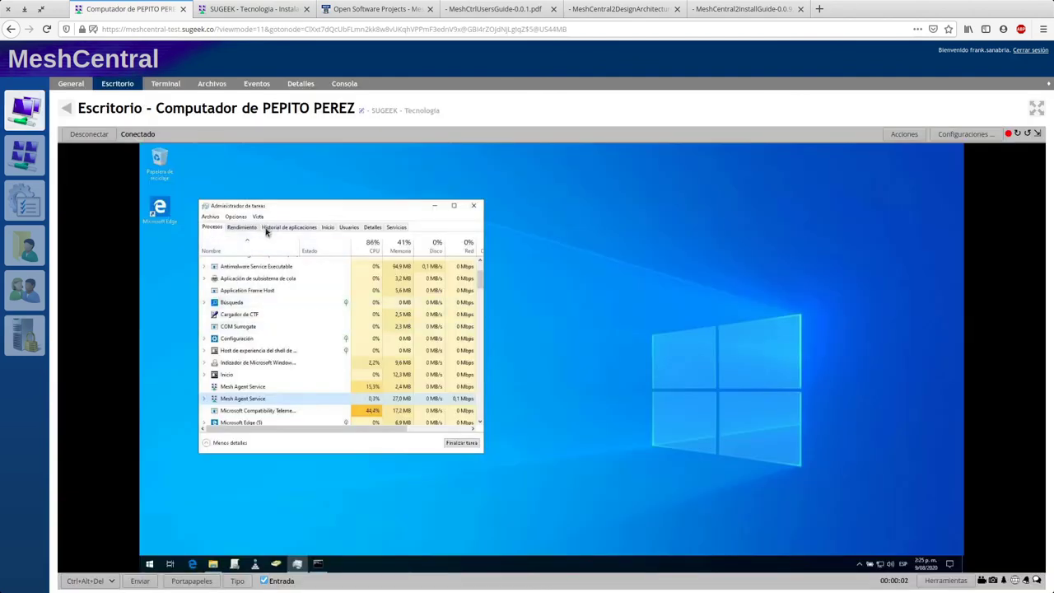
pyautogui.click(307, 229)
pyautogui.click(327, 227)
pyautogui.click(348, 228)
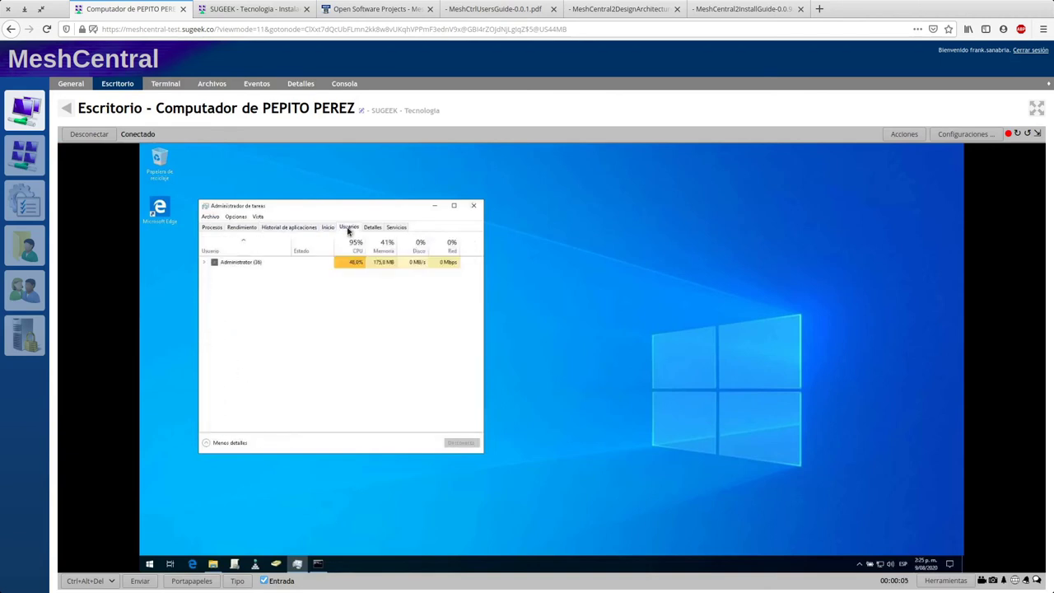
pyautogui.click(371, 229)
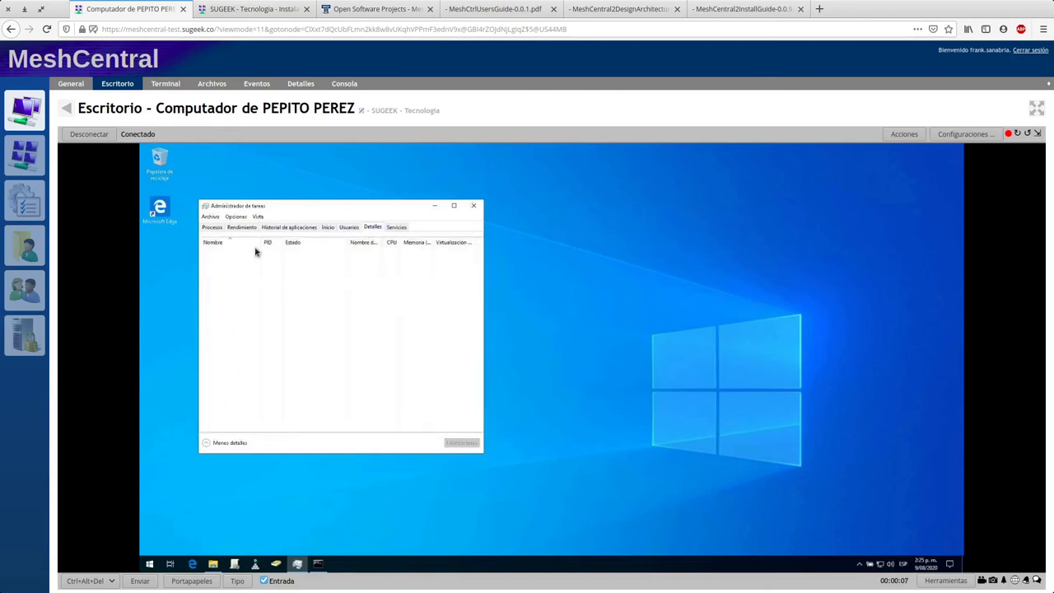
pyautogui.click(89, 133)
pyautogui.click(66, 108)
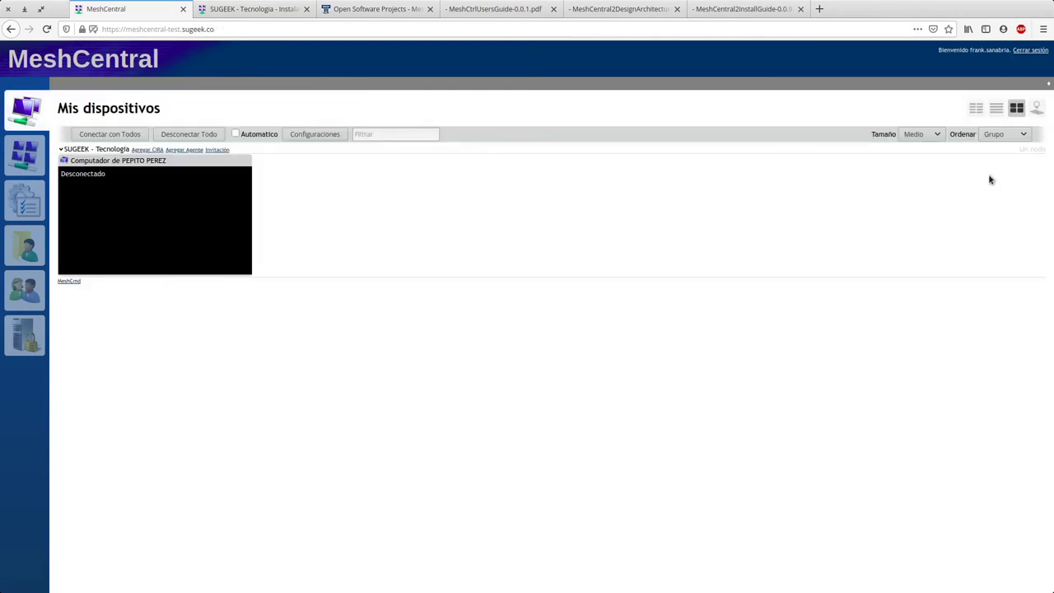
# View the devices on the map and return to the column view.
pyautogui.click(1034, 113)
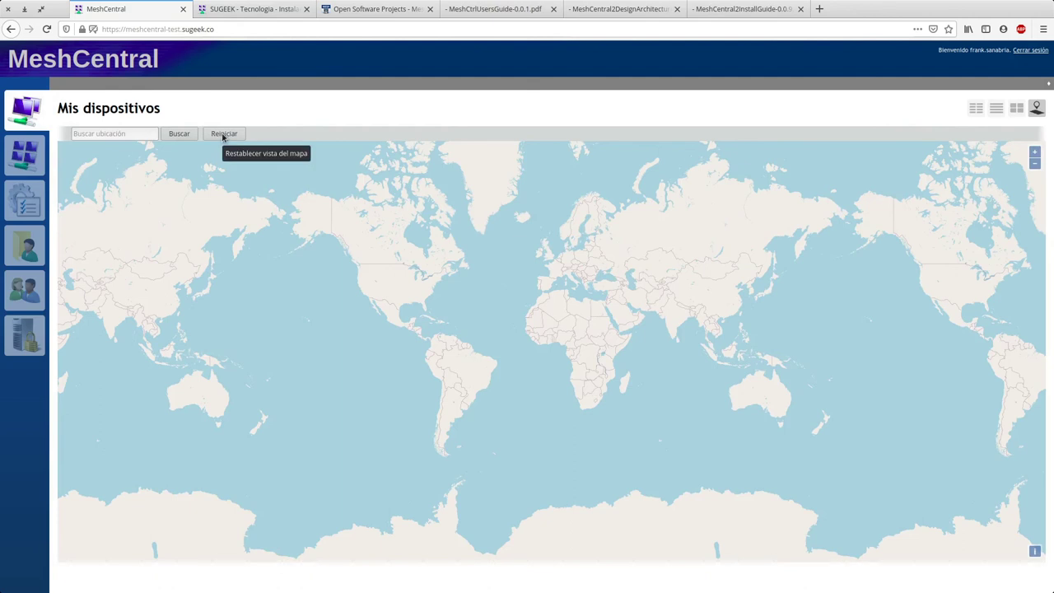
pyautogui.click(975, 108)
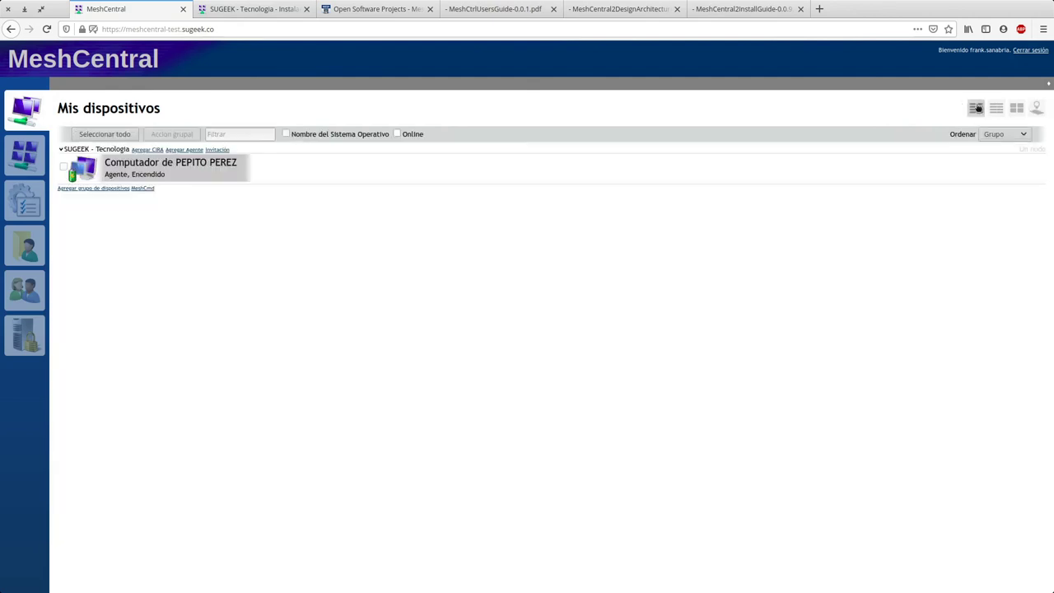
# Create a share link for the renamed computer with guest name Test and an expire time of 30 minutes.
pyautogui.click(114, 174)
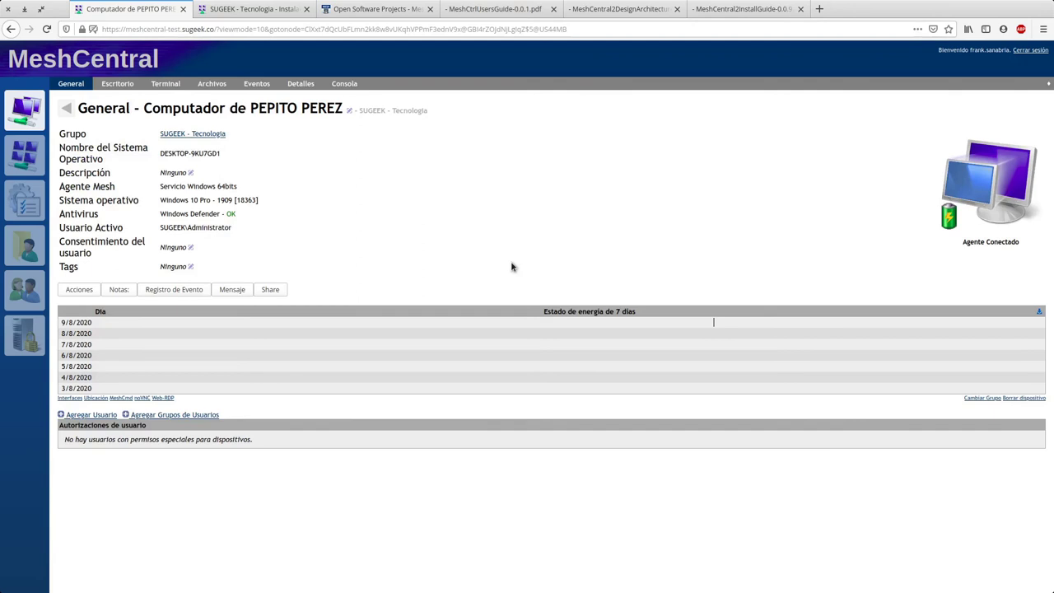
pyautogui.click(277, 293)
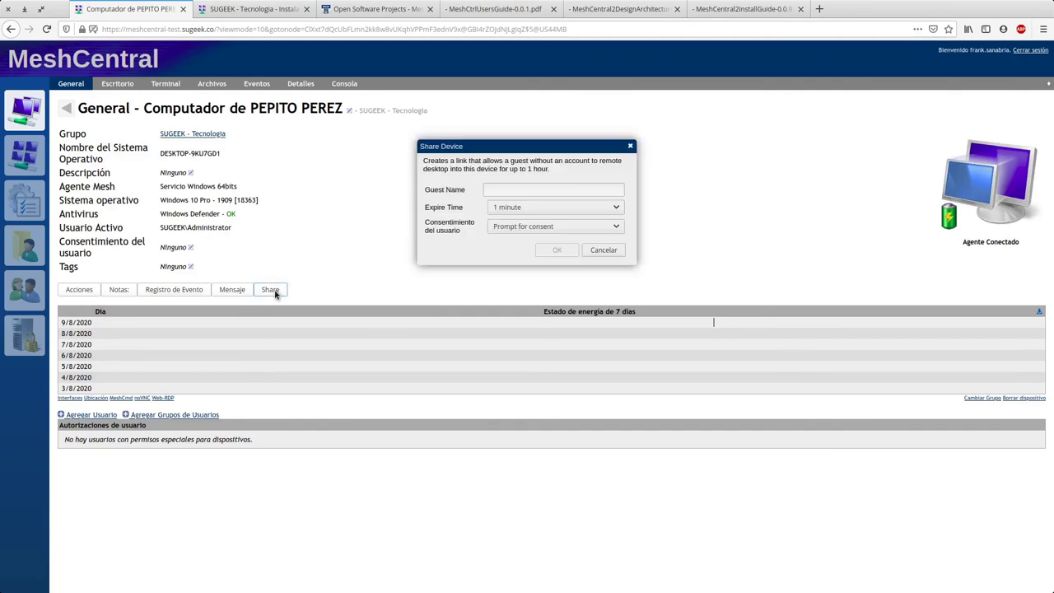
pyautogui.click(582, 193)
pyautogui.click(527, 207)
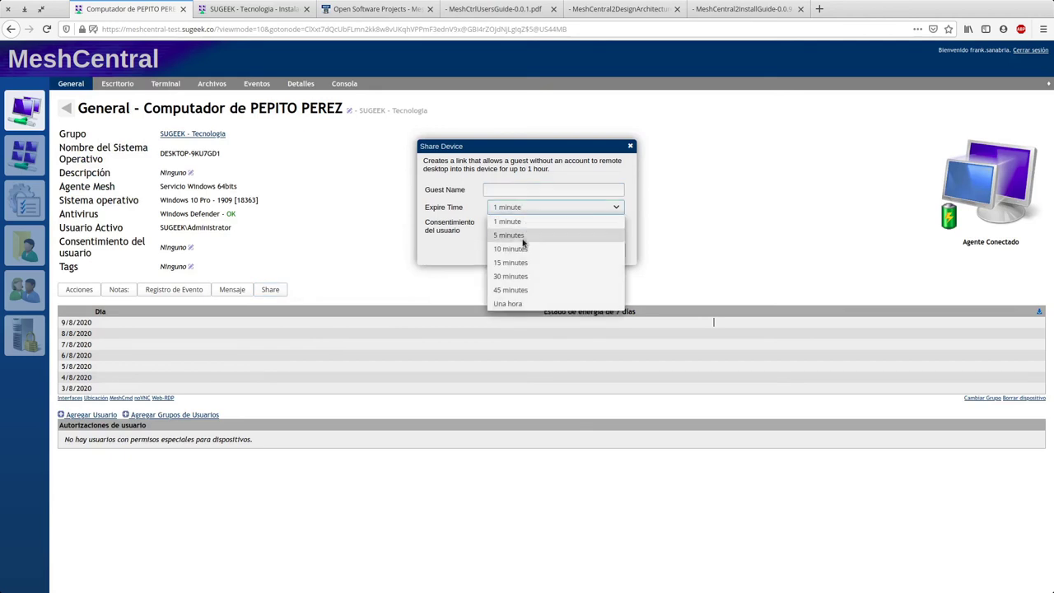
pyautogui.click(512, 280)
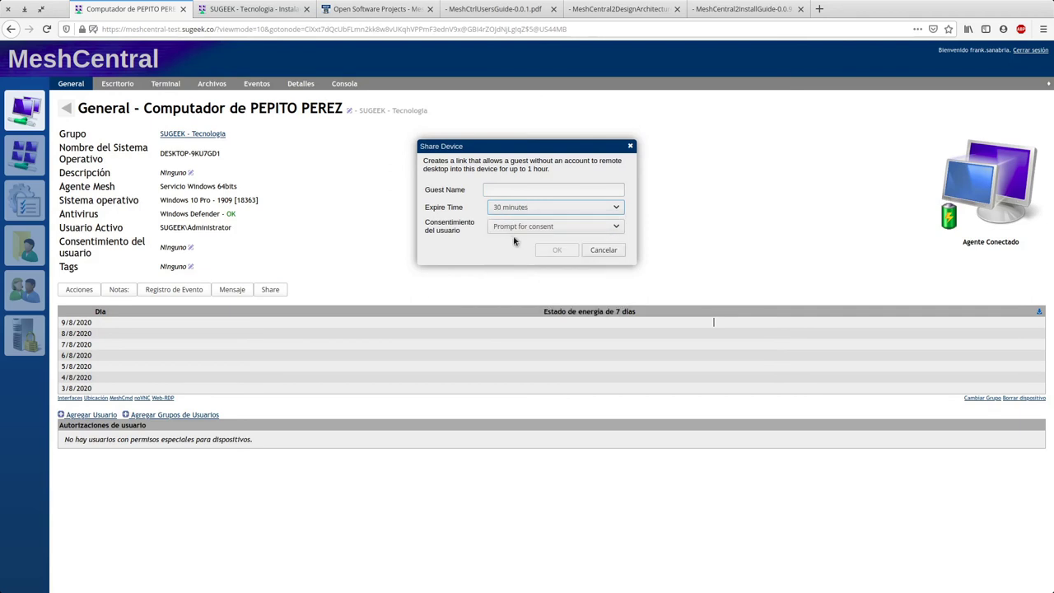
pyautogui.click(514, 189)
pyautogui.click(554, 251)
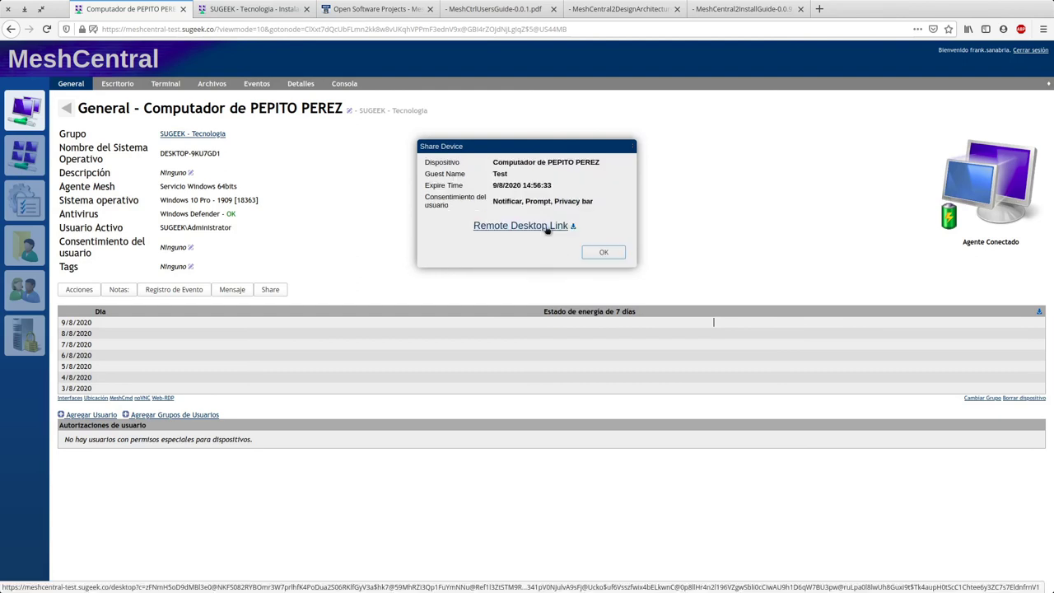
# Open the Remote Desktop Link, copy its address, and close the link's page and the Share Device dialog.
pyautogui.click(546, 230)
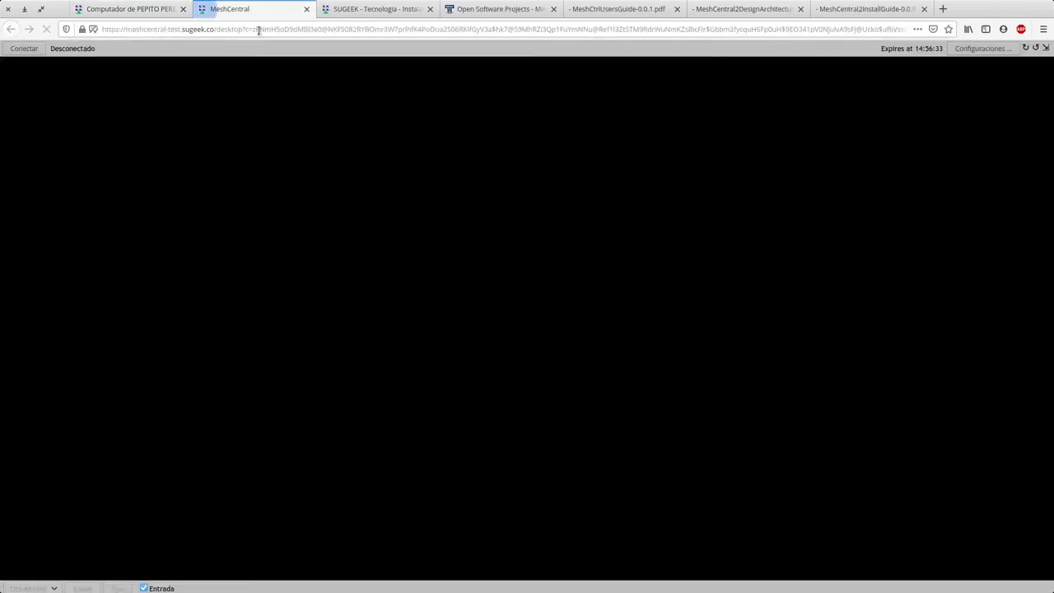
pyautogui.click(258, 30)
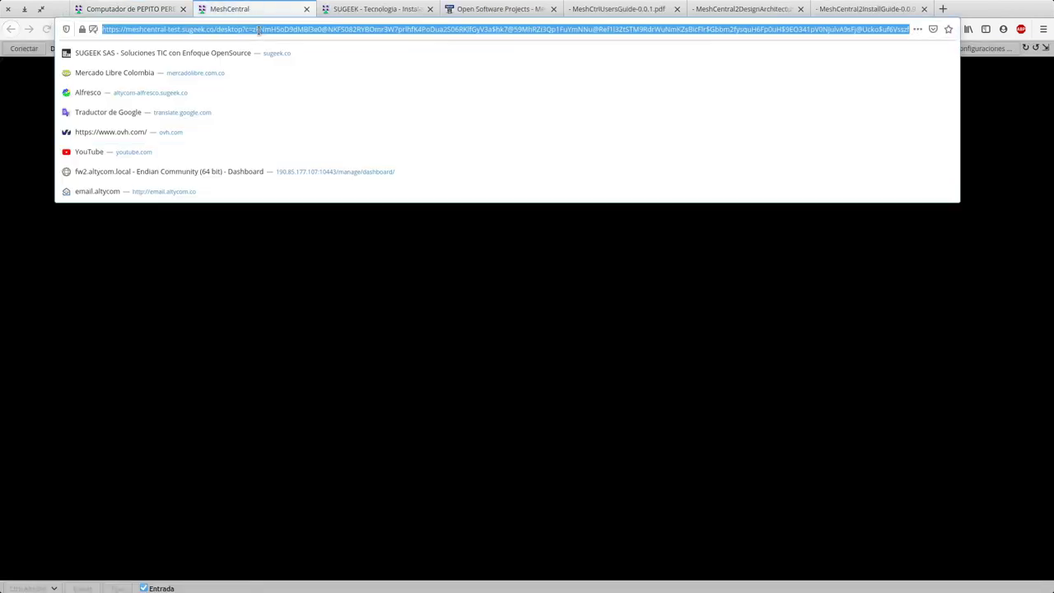
pyautogui.click(306, 9)
pyautogui.click(600, 253)
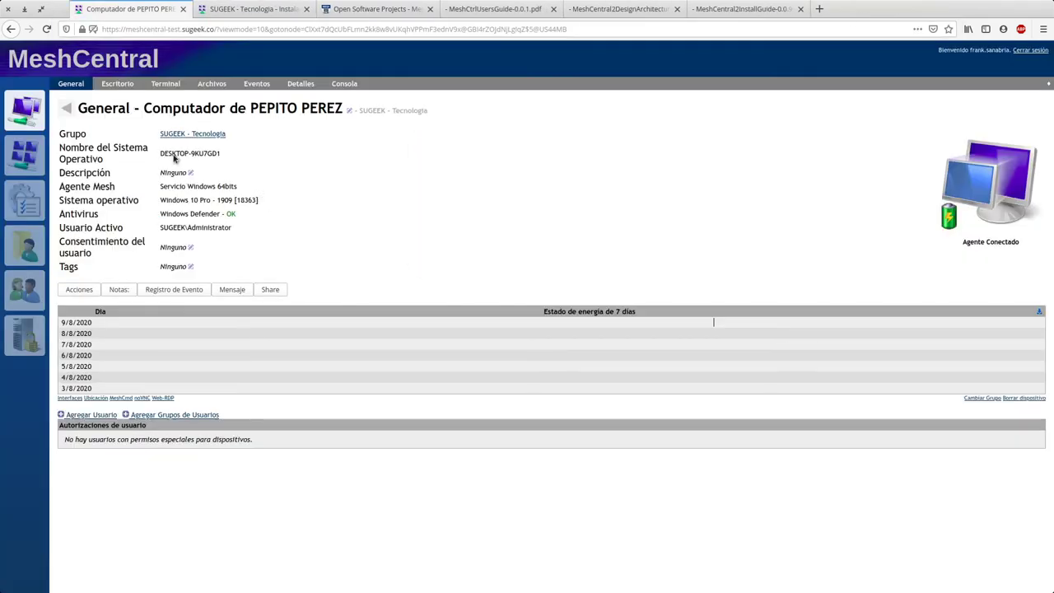
# Connect to the computer's remote desktop, and open the copied guest link in a private window to connect there too.
pyautogui.click(116, 84)
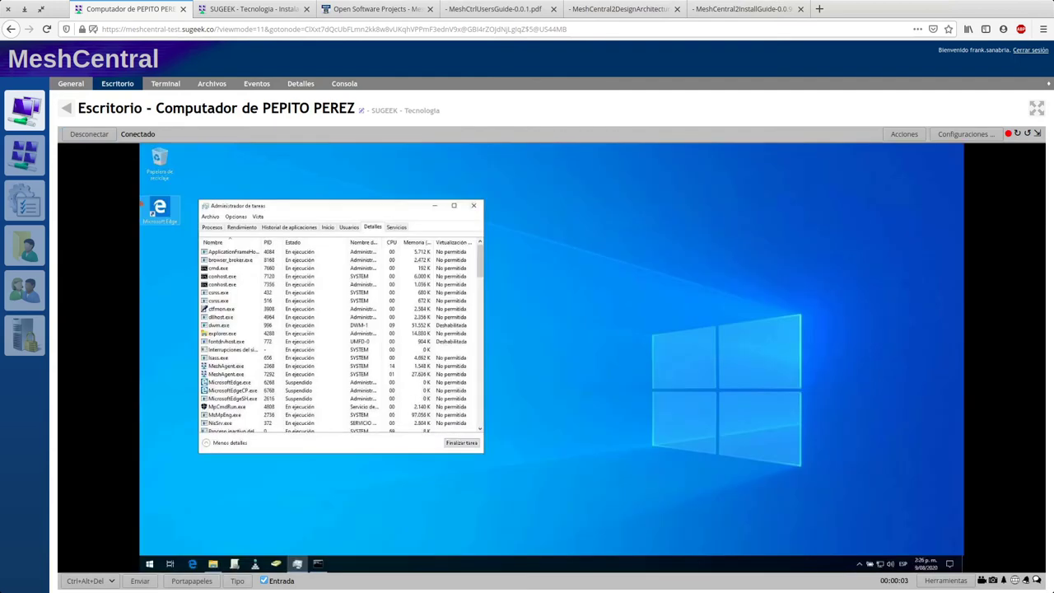
pyautogui.click(1043, 29)
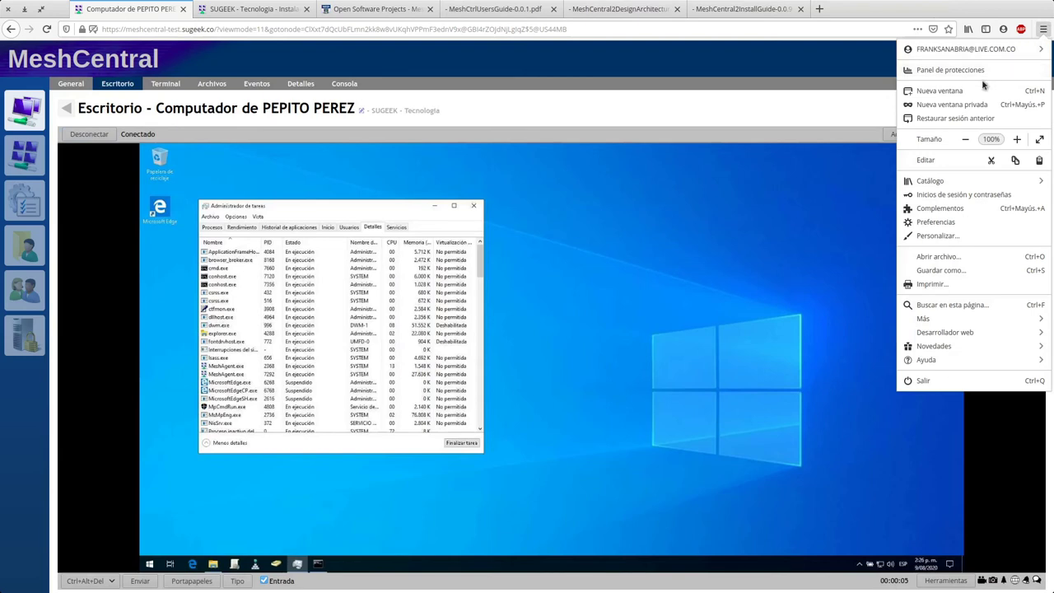
pyautogui.click(966, 107)
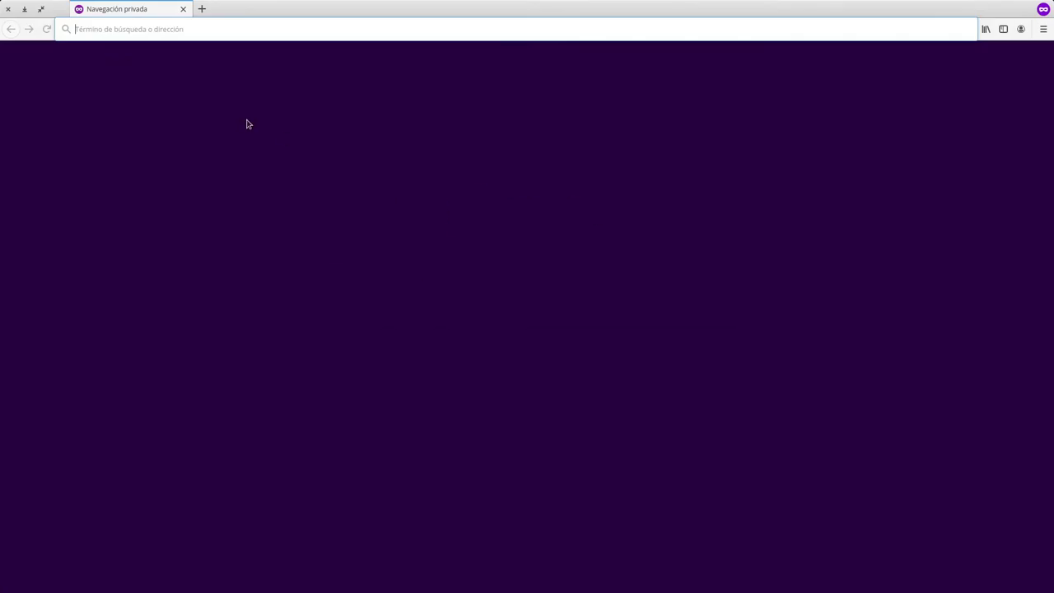
pyautogui.hotkey('ctrl', 'v')
pyautogui.press('Return')
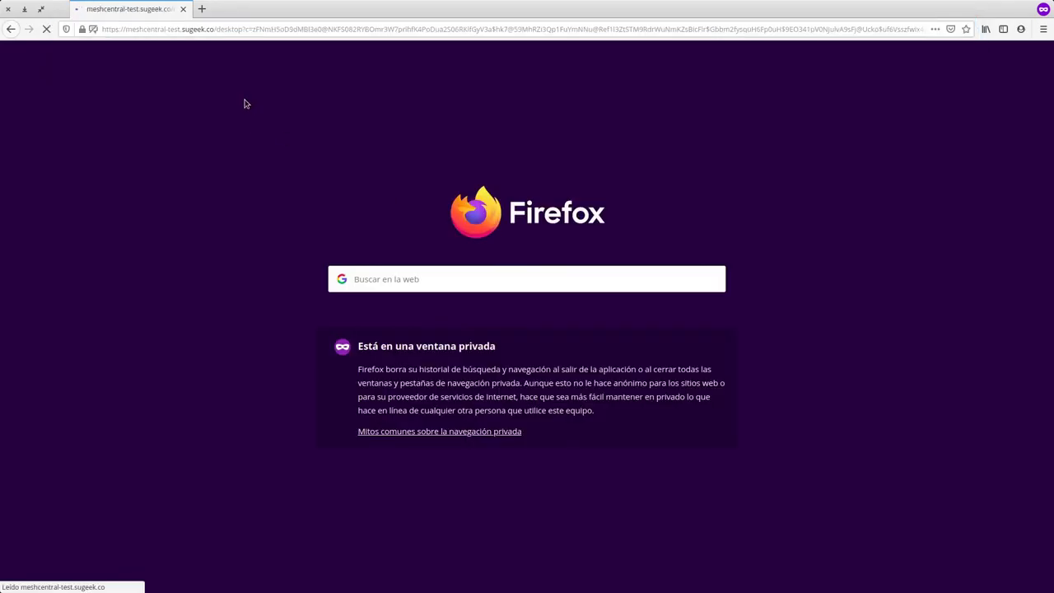
pyautogui.click(25, 51)
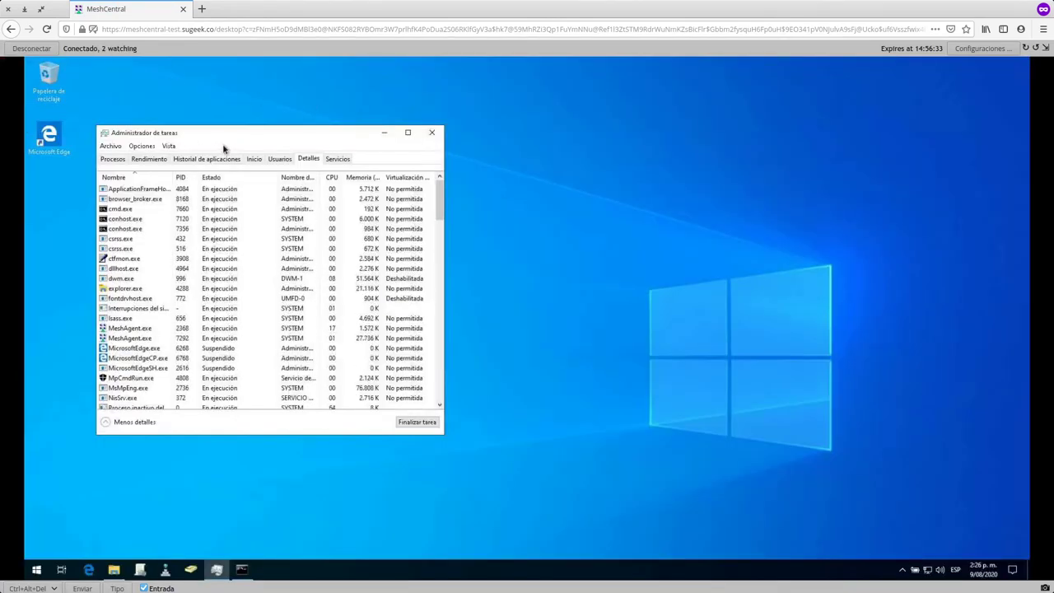
# Move the Task Manager window on the shared desktop and reduce its height.
pyautogui.moveTo(421, 131); pyautogui.dragTo(621, 115)
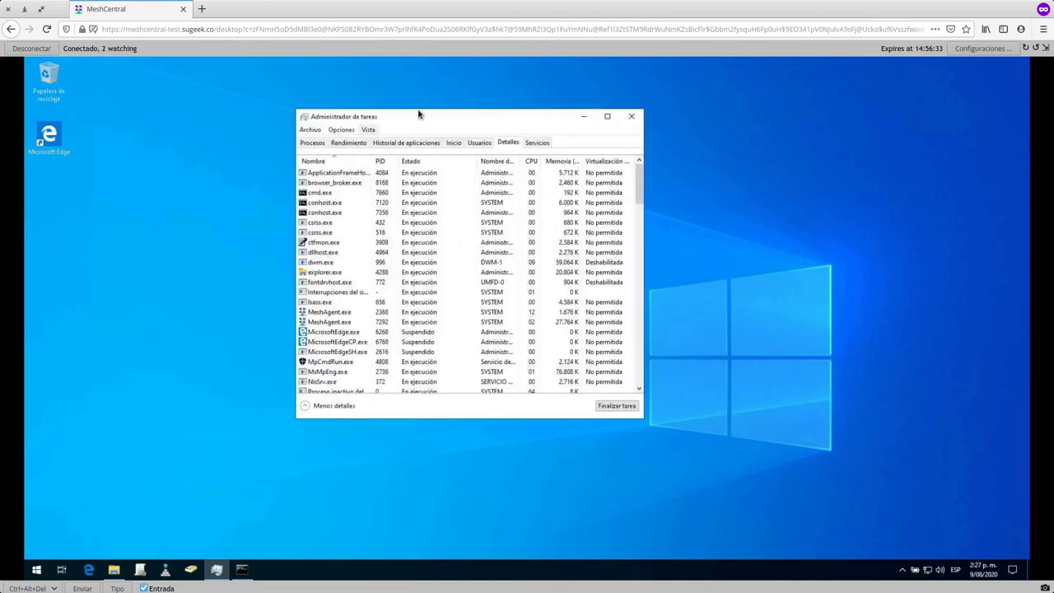
pyautogui.moveTo(393, 223); pyautogui.dragTo(343, 140)
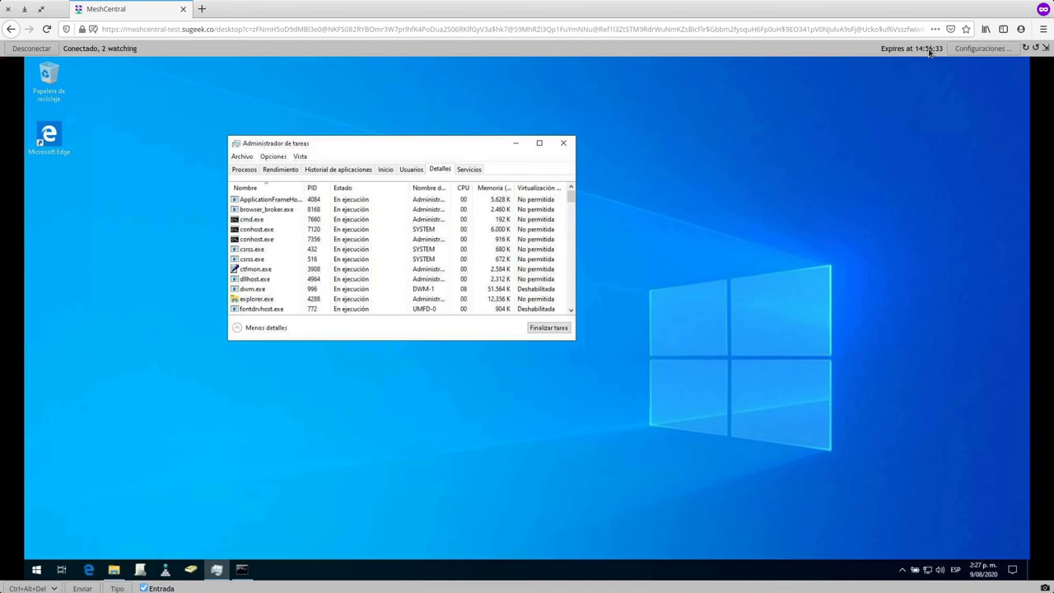
# Review the guest session's remote desktop settings without changing them, and close the private window.
pyautogui.click(979, 50)
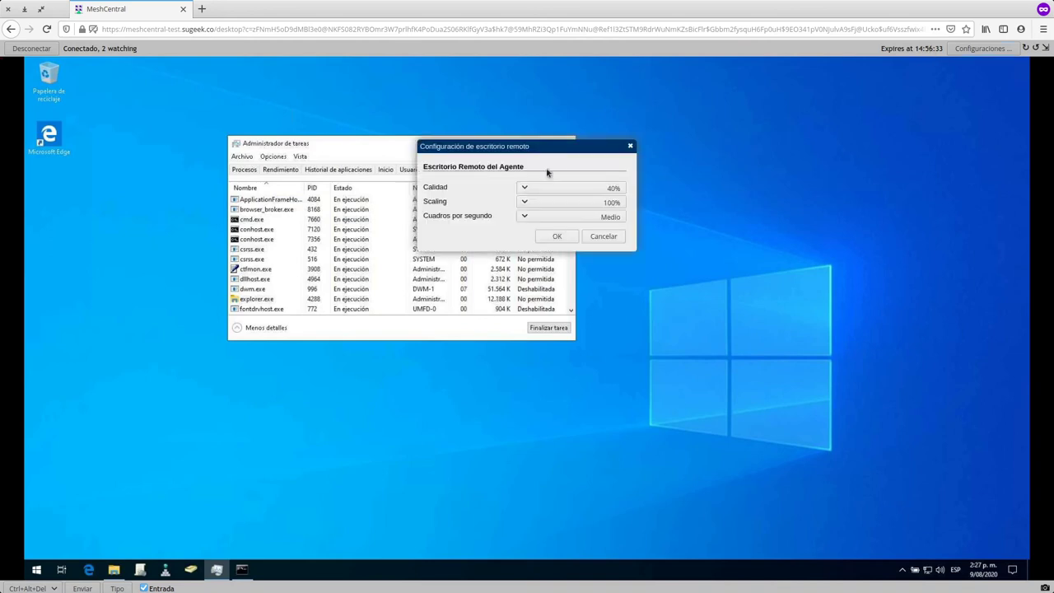
pyautogui.click(603, 237)
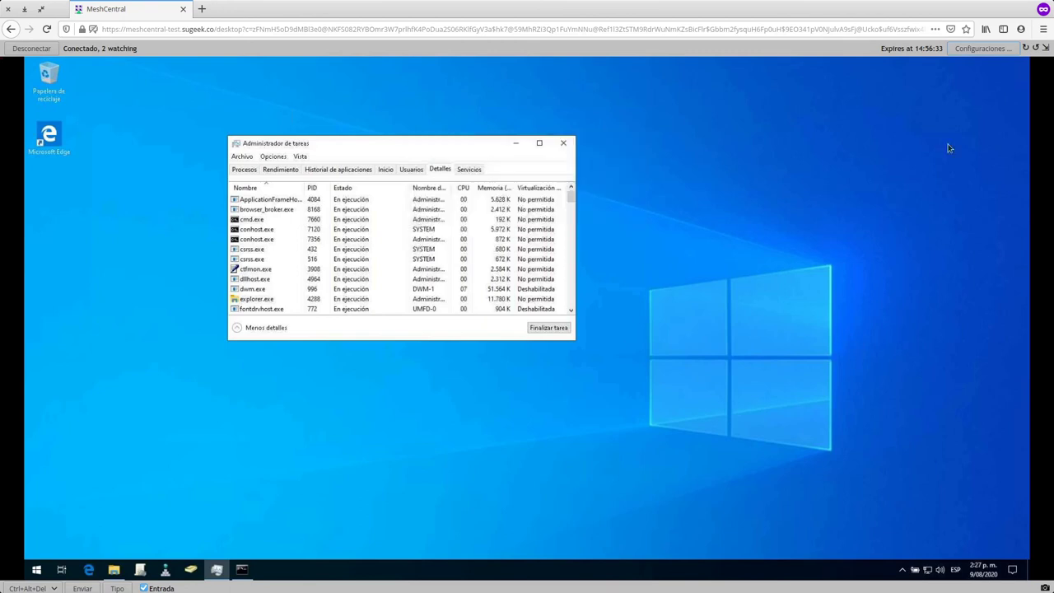
pyautogui.click(14, 12)
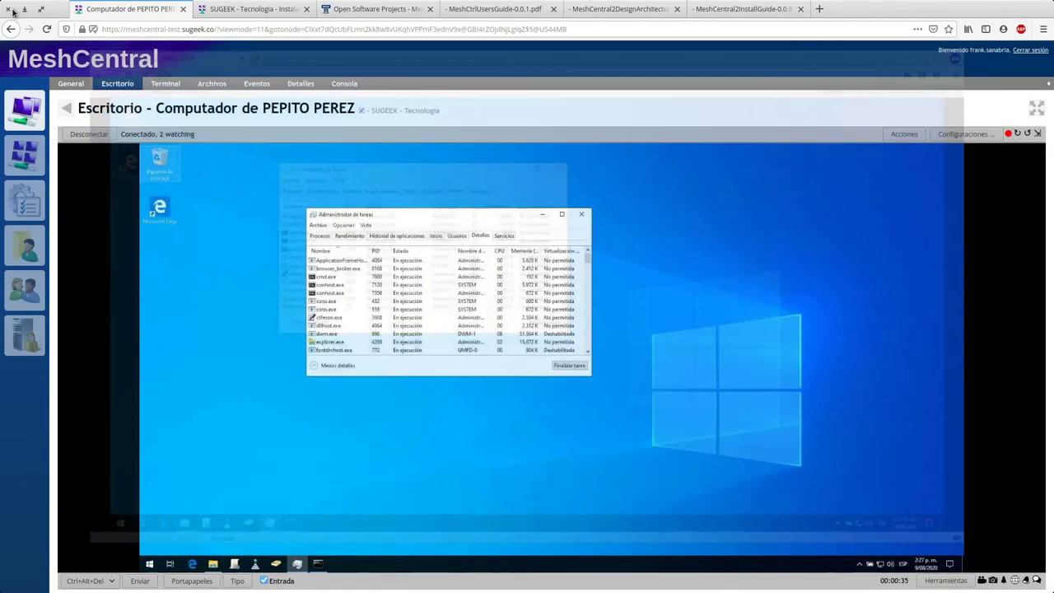
# Send the message "asdasdad" to the computer from its general page and check it in the virtual machine.
pyautogui.click(71, 85)
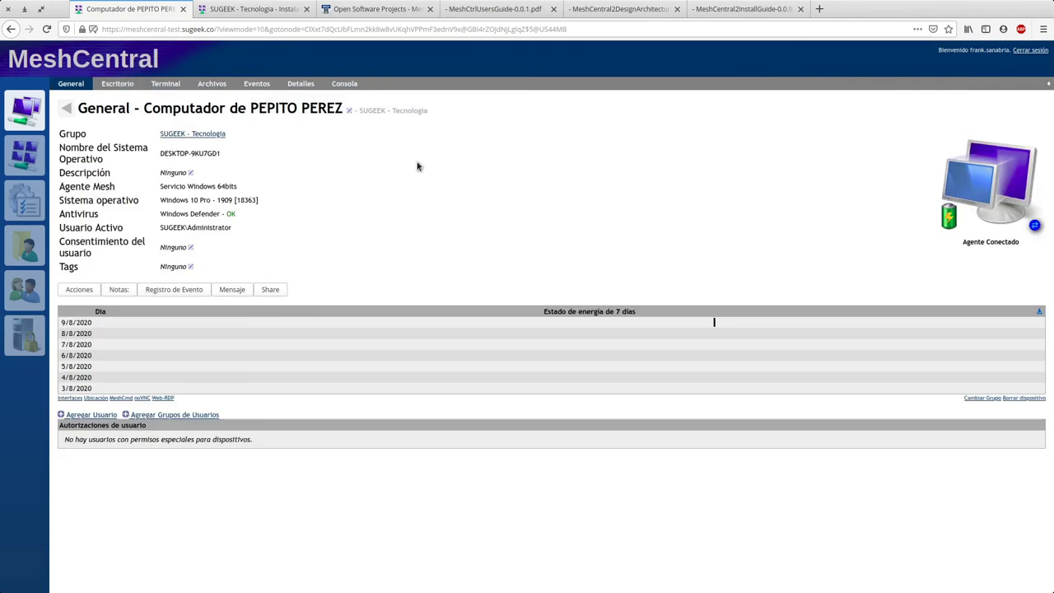
pyautogui.click(232, 289)
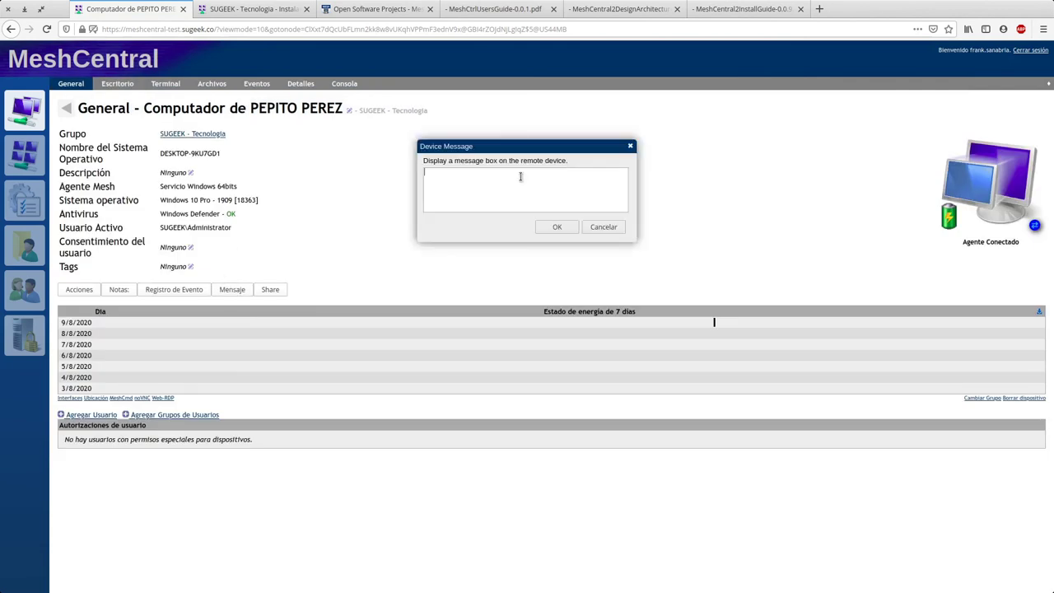
pyautogui.write('asdasdad')
pyautogui.click(556, 226)
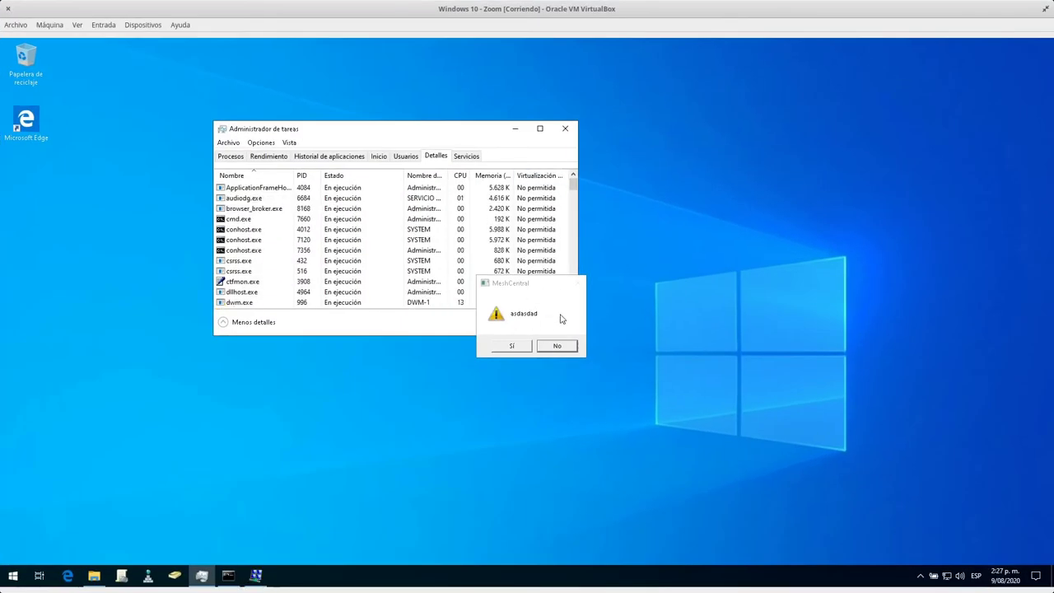
# Answer Sí to the message in the virtual machine, and look at the computer's event log entry and notes dialogs without saving.
pyautogui.click(523, 343)
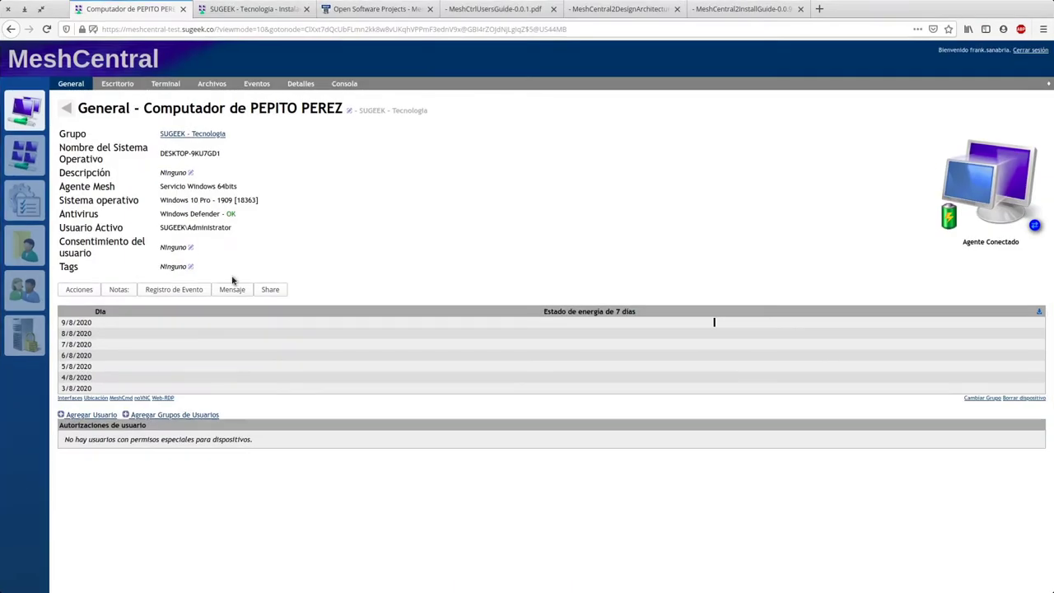
pyautogui.click(120, 144)
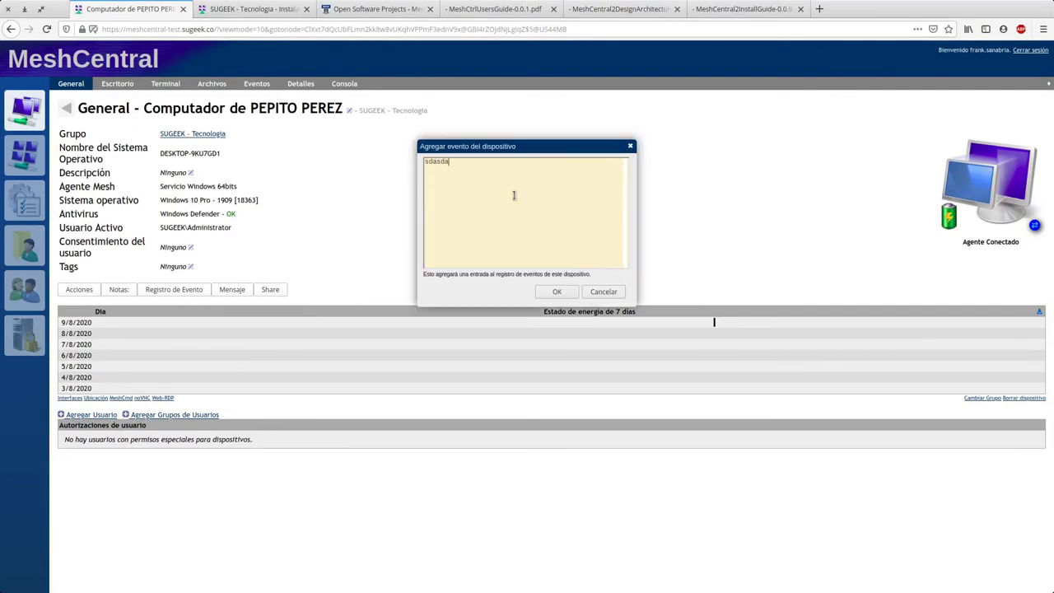
pyautogui.click(608, 297)
pyautogui.click(116, 290)
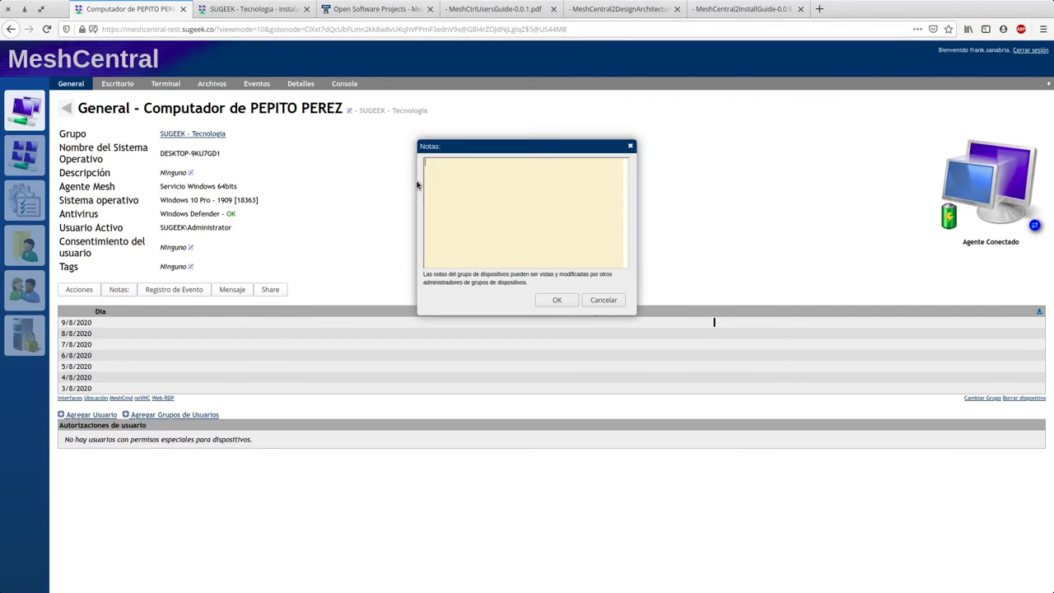
pyautogui.click(605, 301)
# Send a Windows Command Prompt command to the computer with the Run Commands operation and check the virtual machine's command window.
pyautogui.click(87, 292)
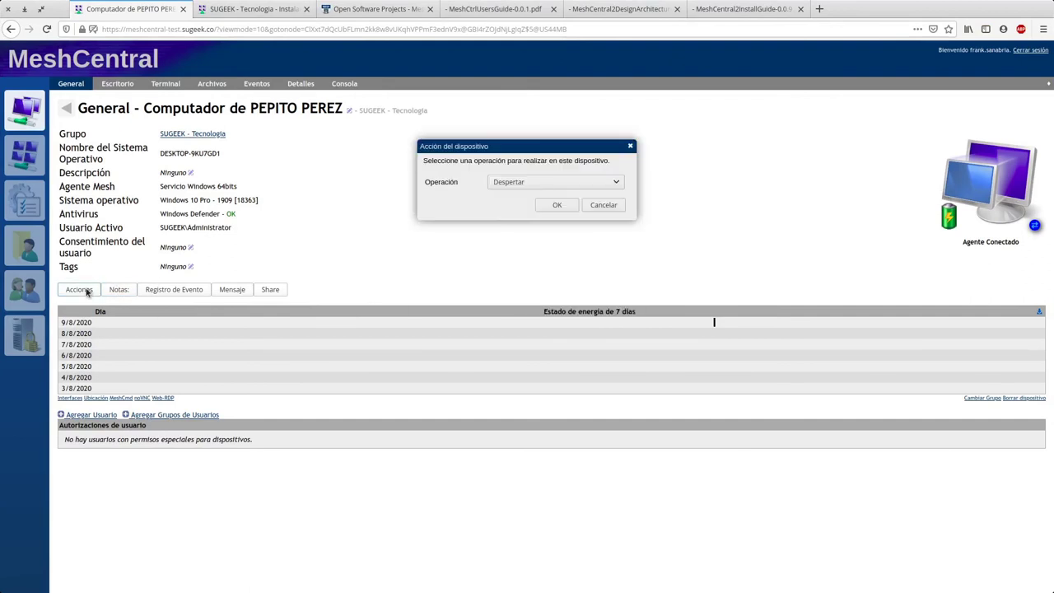
pyautogui.click(535, 183)
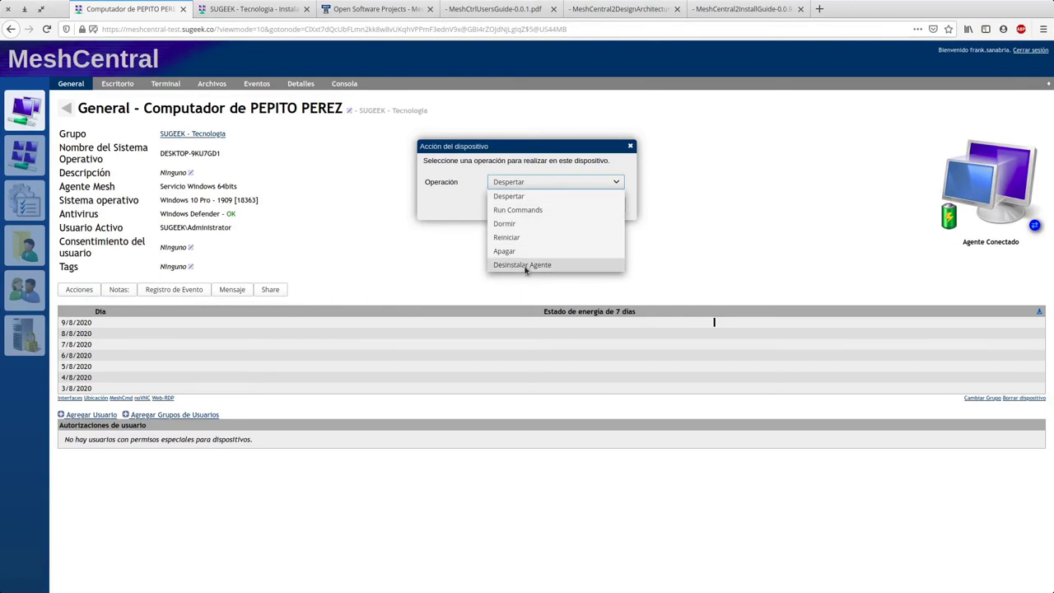
pyautogui.click(525, 211)
pyautogui.click(553, 205)
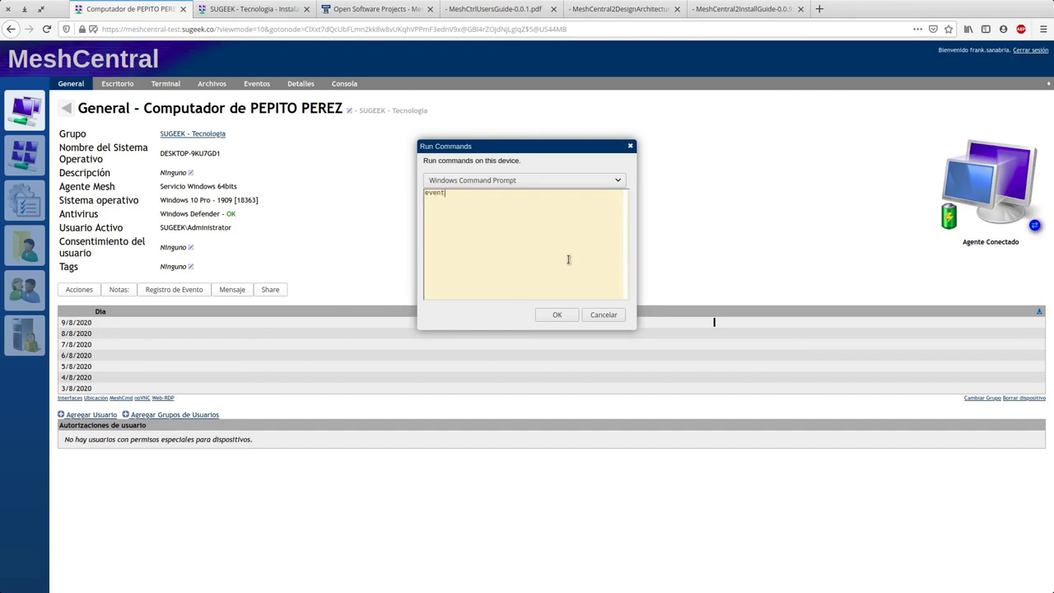
pyautogui.click(506, 182)
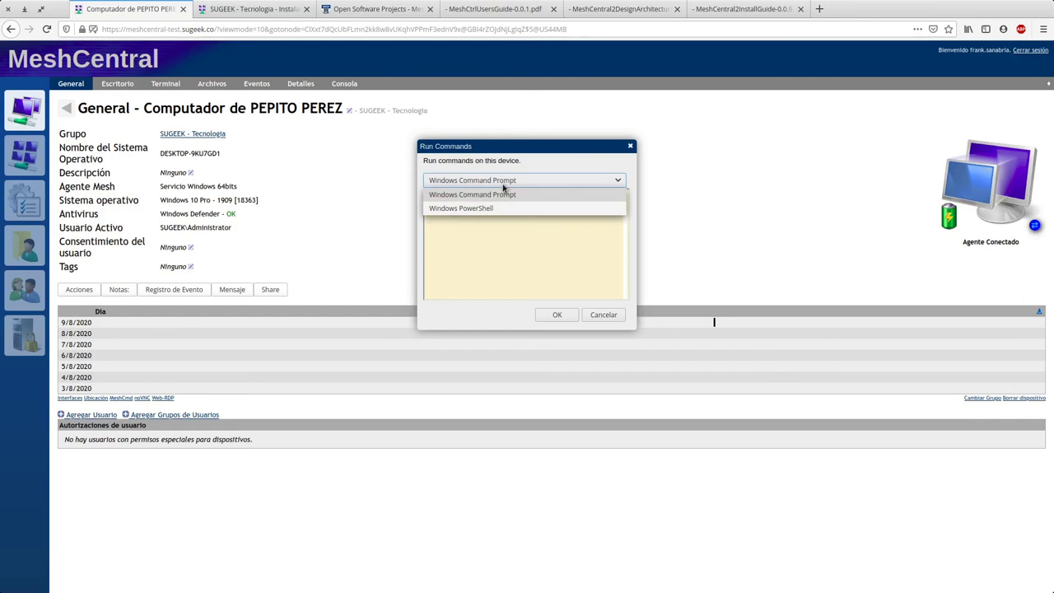
pyautogui.click(504, 194)
pyautogui.click(558, 314)
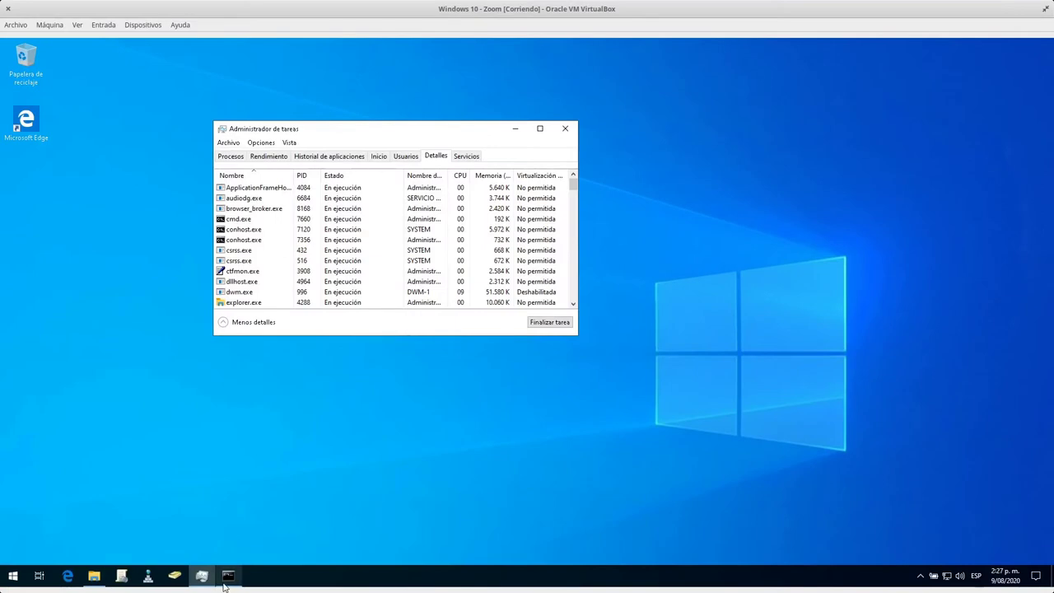
pyautogui.click(227, 578)
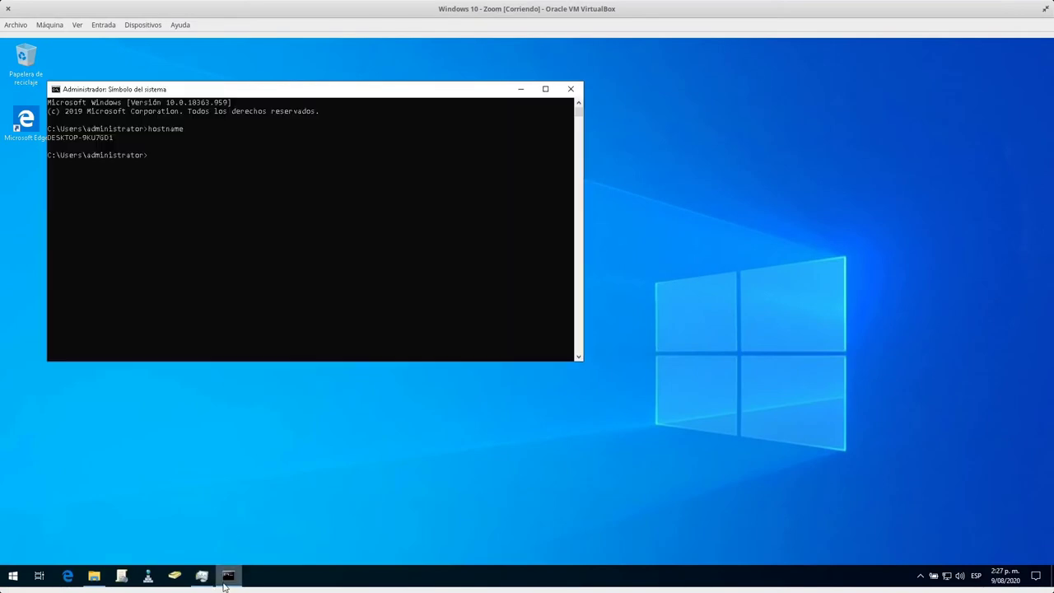
pyautogui.click(224, 583)
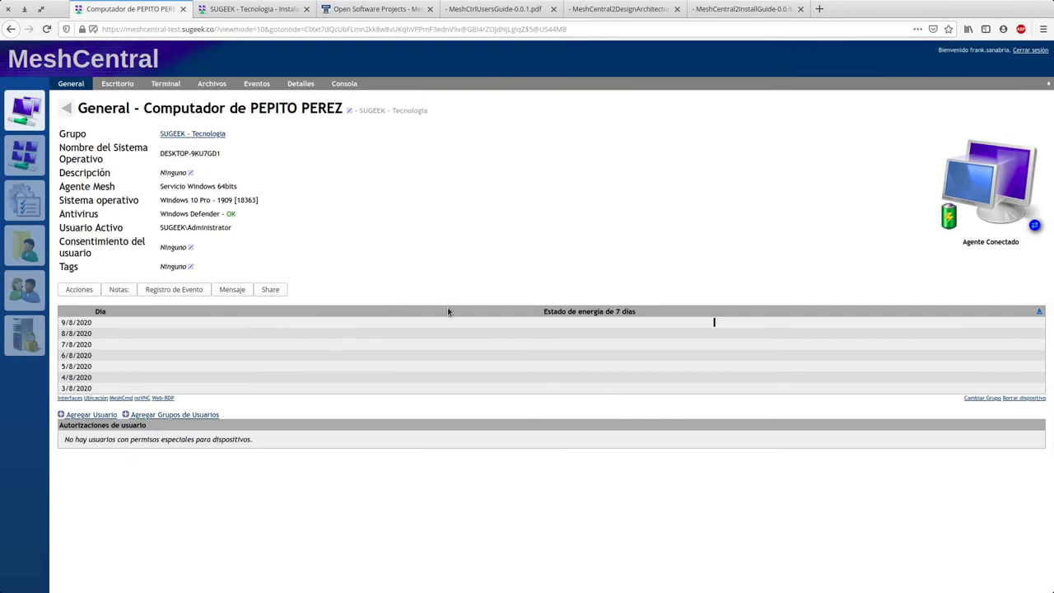
# Open a private browser window and sign in to MeshCentral as soporte with the account password.
pyautogui.click(1041, 30)
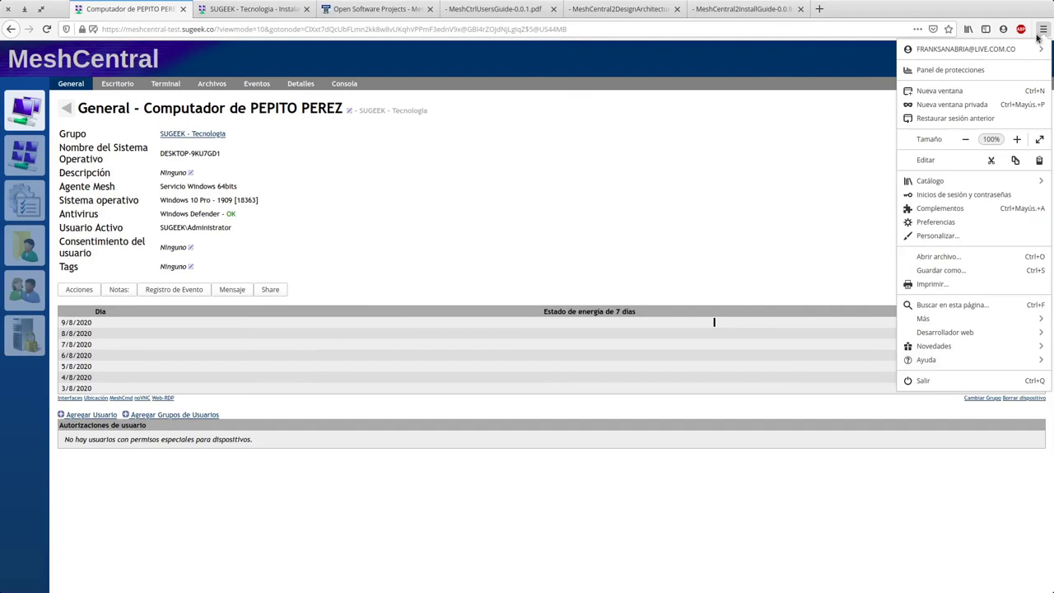
pyautogui.click(973, 110)
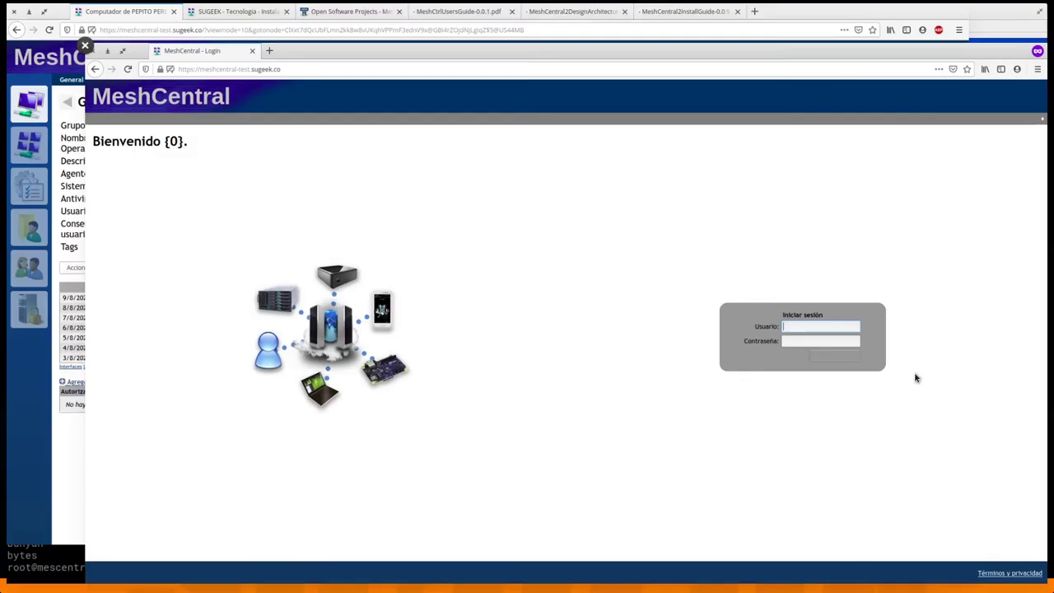
pyautogui.click(889, 416)
pyautogui.write('soporte')
pyautogui.press('Tab')
pyautogui.write('s')
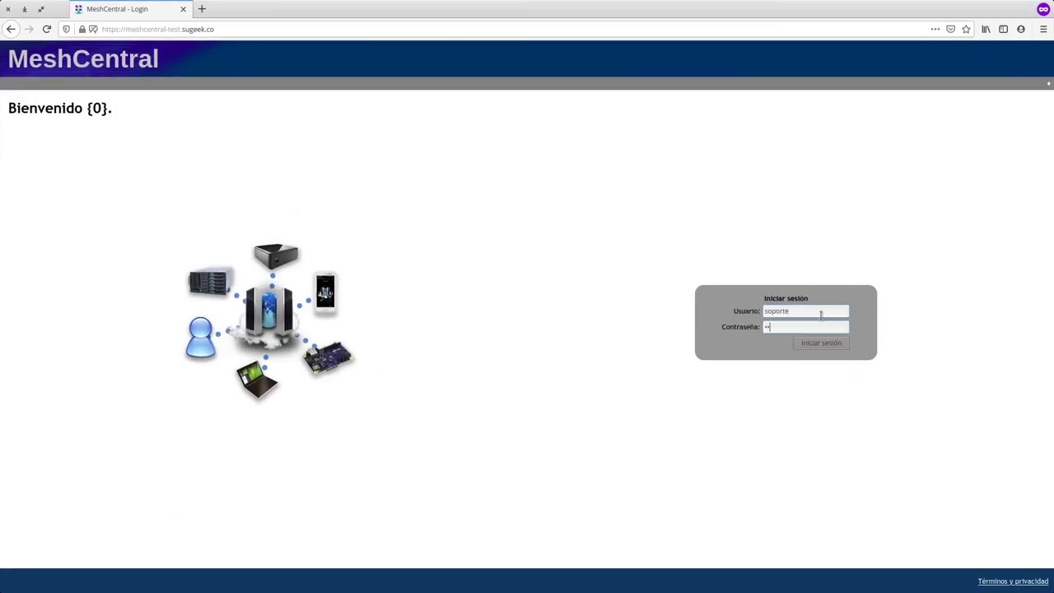
pyautogui.press('Return')
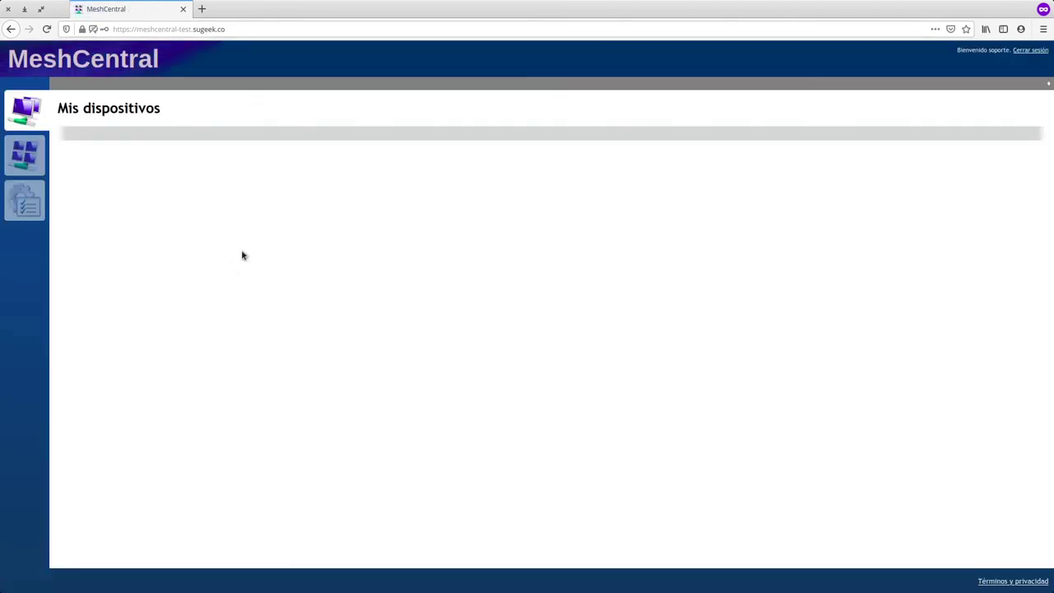
# Open the computer as soporte and review its general, desktop, terminal, files, events and details pages before returning to the device list.
pyautogui.click(202, 165)
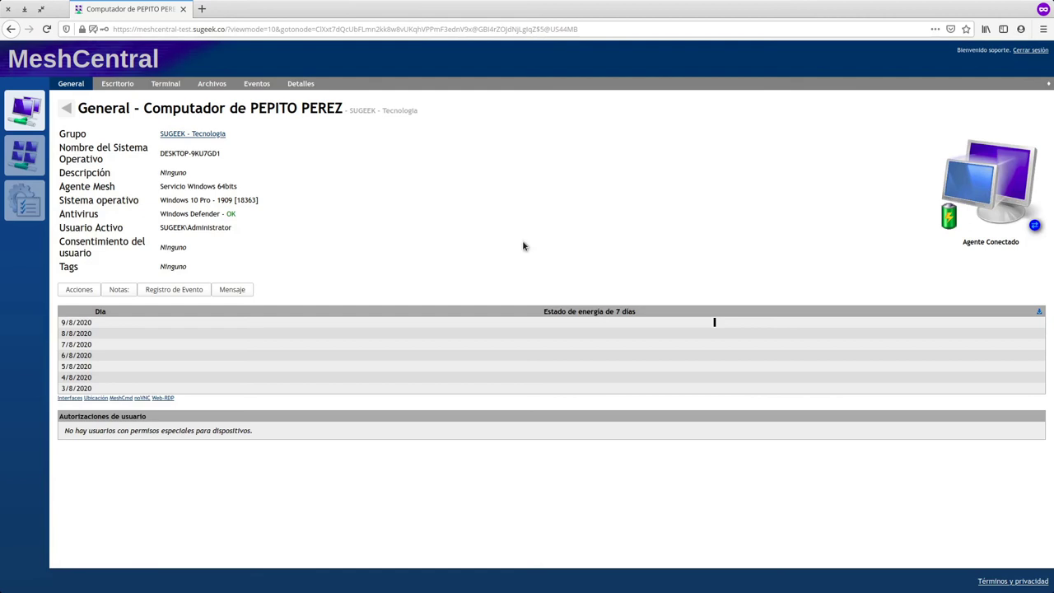
pyautogui.click(118, 83)
pyautogui.click(74, 85)
pyautogui.click(113, 86)
pyautogui.click(74, 85)
pyautogui.click(115, 84)
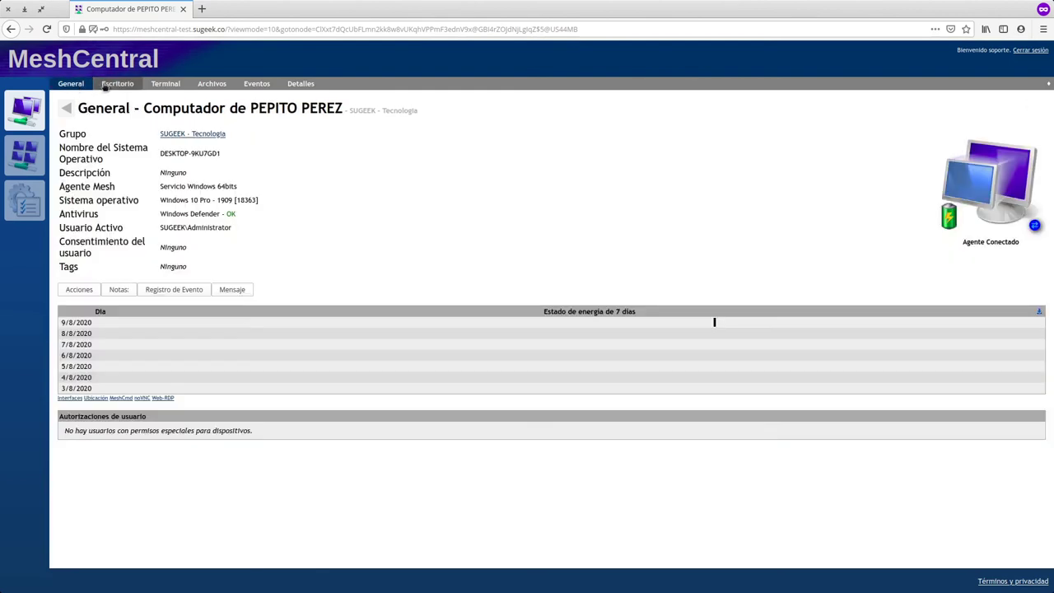
pyautogui.click(164, 84)
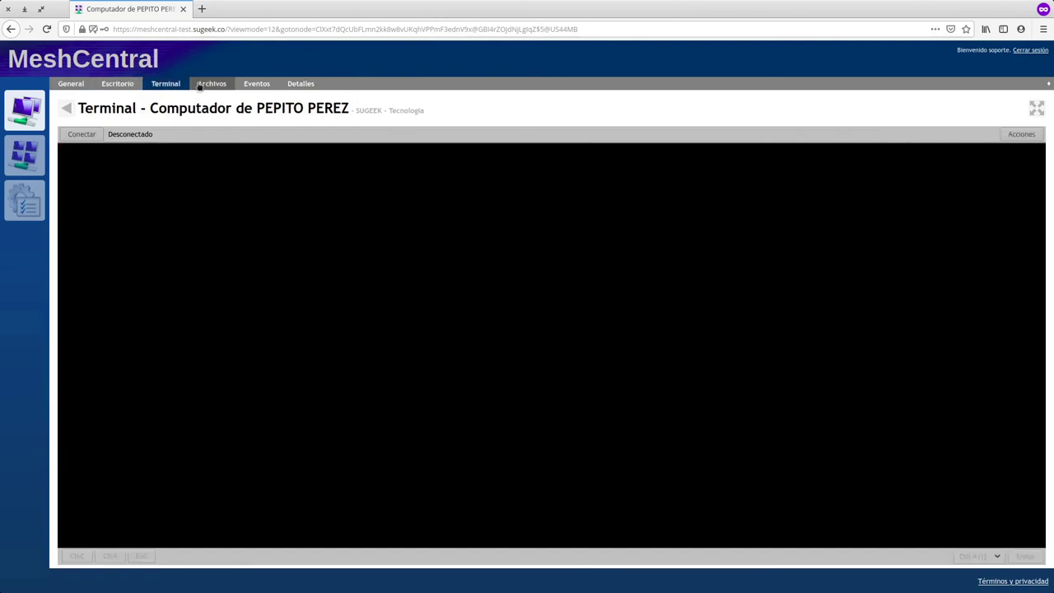
pyautogui.click(212, 84)
pyautogui.click(256, 83)
pyautogui.click(301, 83)
pyautogui.click(70, 83)
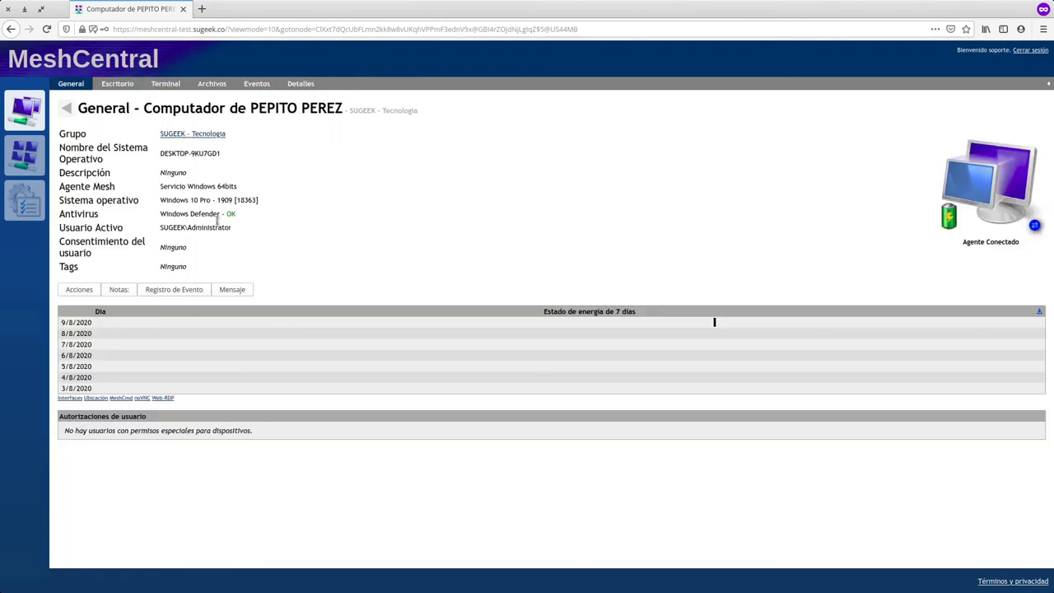
pyautogui.click(25, 111)
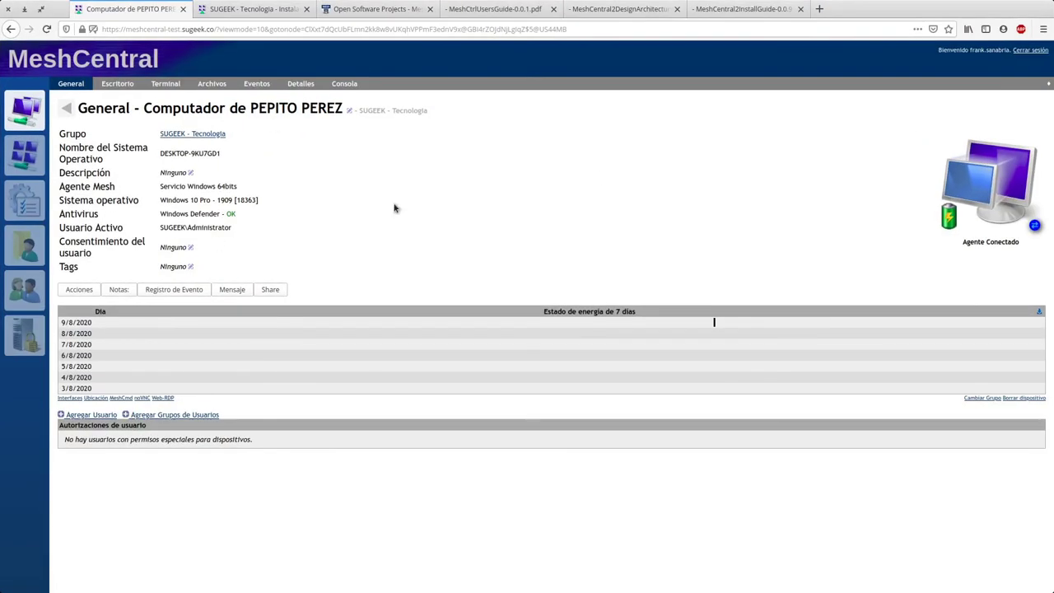
# Close the SUGEEK - Tecnologia agent installation page in the main browser window and return to the computer's page.
pyautogui.click(296, 10)
pyautogui.click(305, 10)
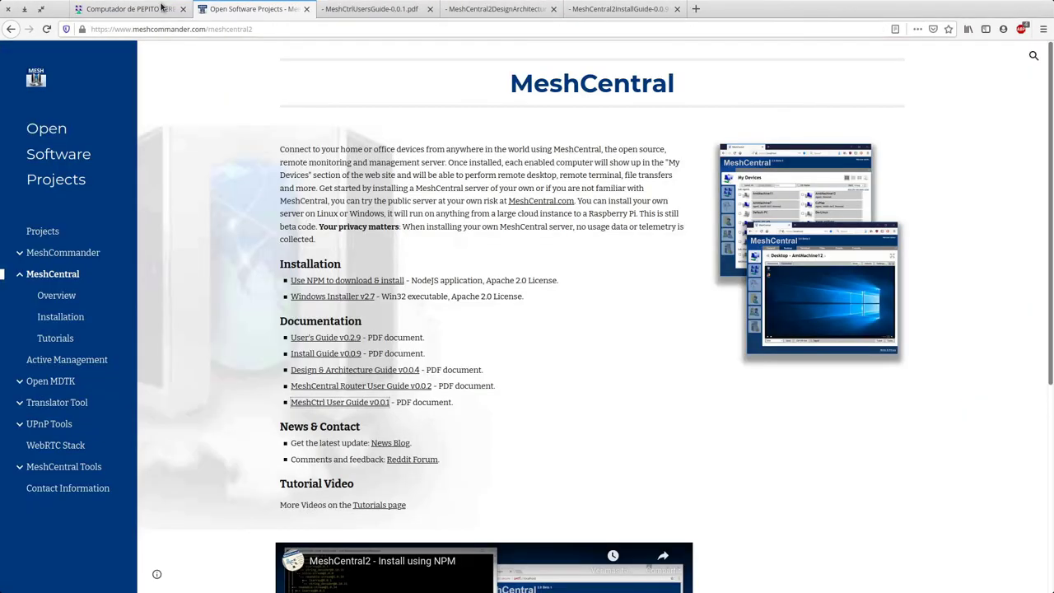
pyautogui.click(128, 9)
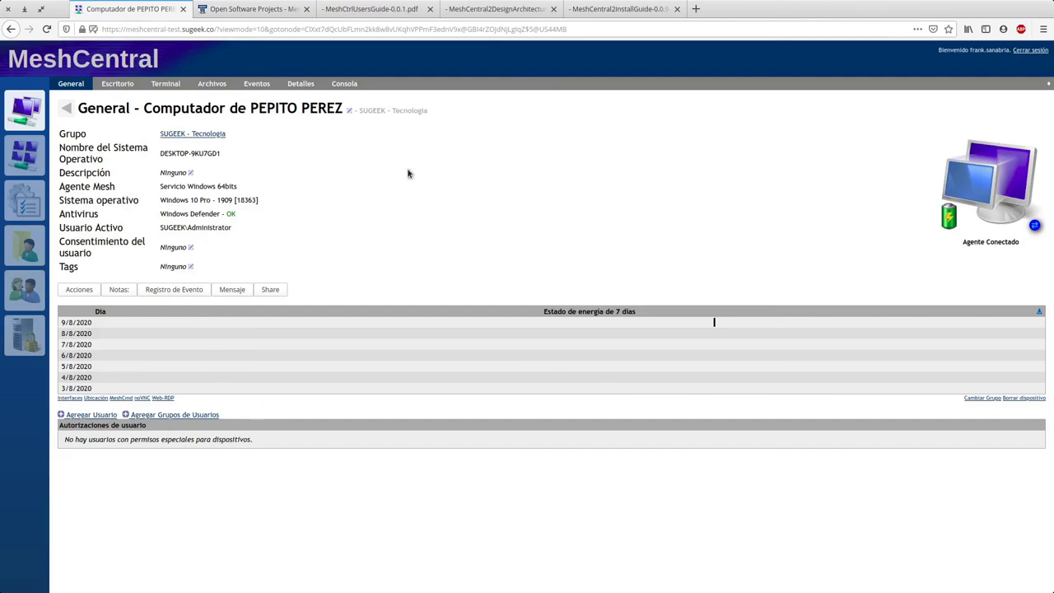
# Connect to the computer's remote terminal and run the ls and dir commands.
pyautogui.click(128, 86)
pyautogui.click(160, 89)
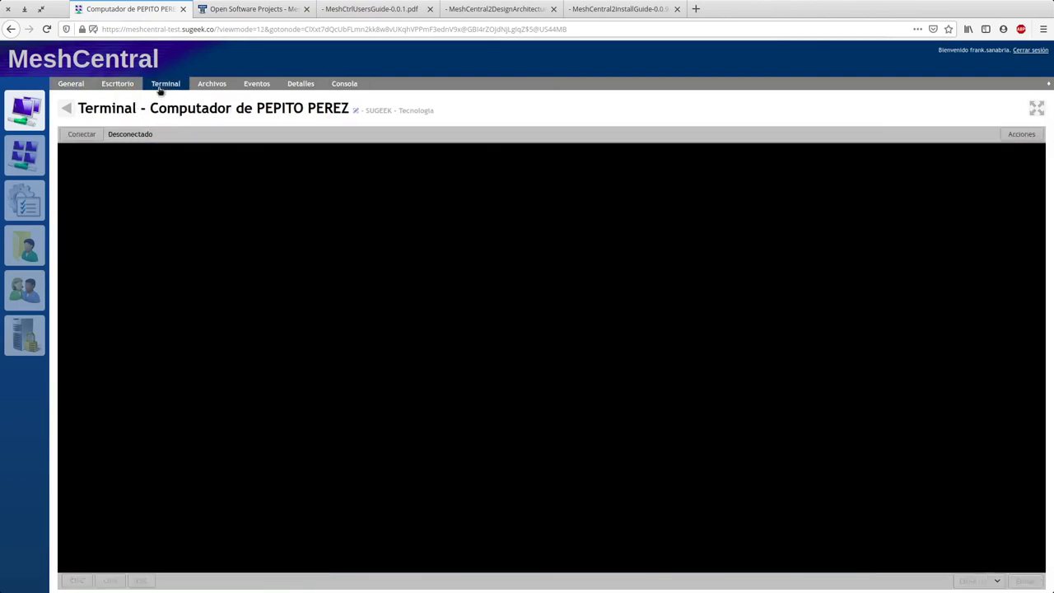
pyautogui.click(80, 134)
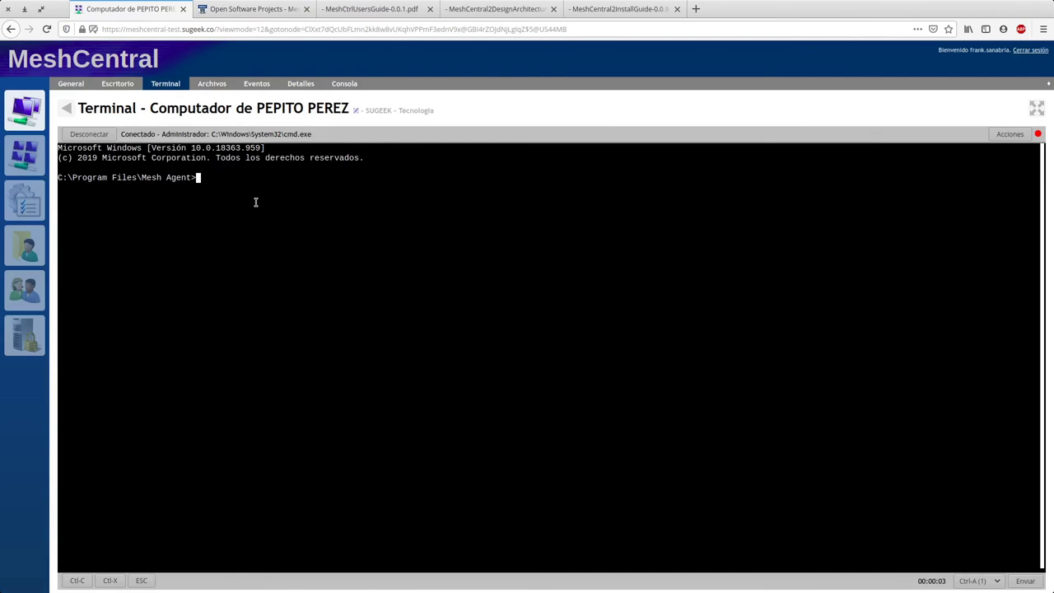
pyautogui.write('ls')
pyautogui.press('Return')
pyautogui.write('dir')
pyautogui.press('Return')
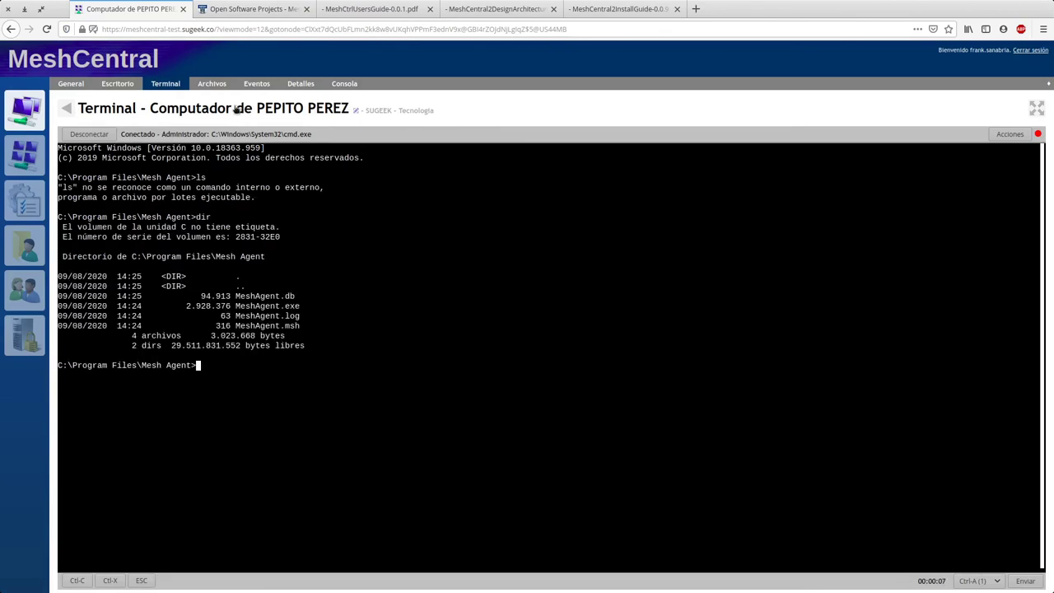
# Browse the computer's remote files to C:/Users/Soporte/Desktop, and try selecting and deselecting all its files.
pyautogui.click(211, 84)
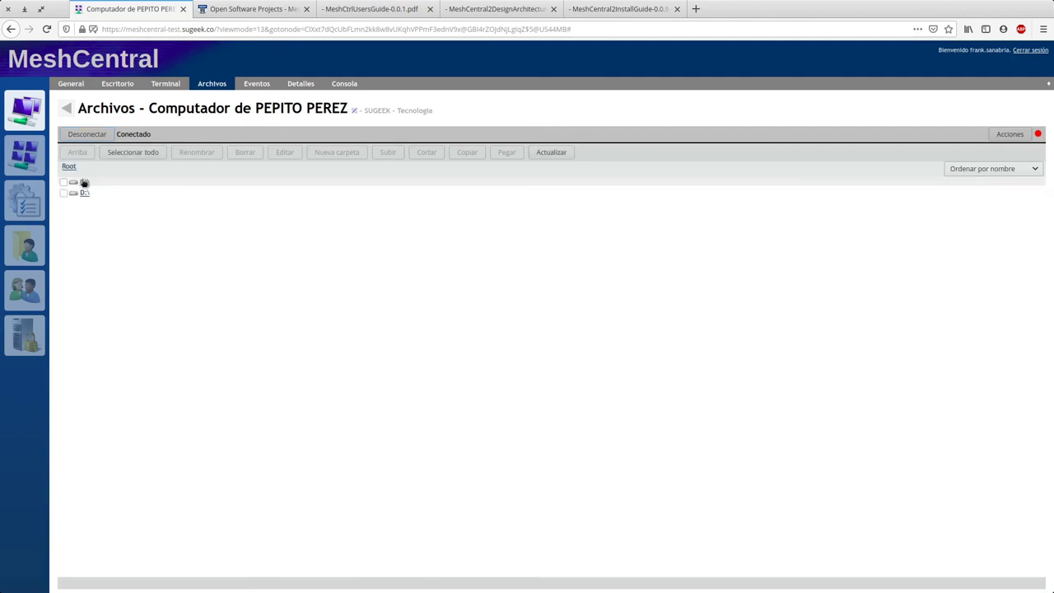
pyautogui.click(84, 182)
pyautogui.click(91, 282)
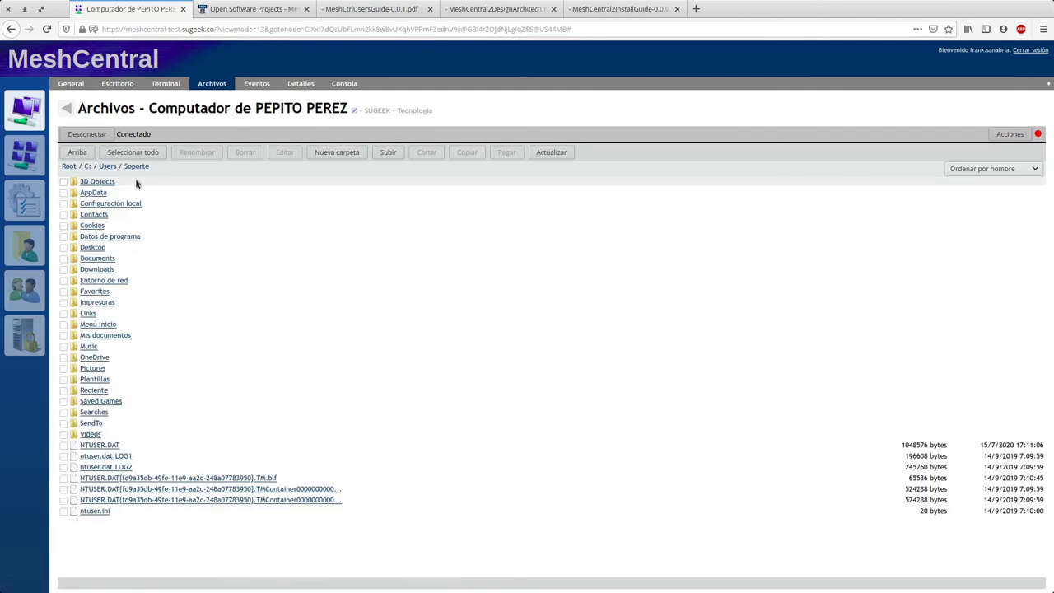
pyautogui.click(95, 247)
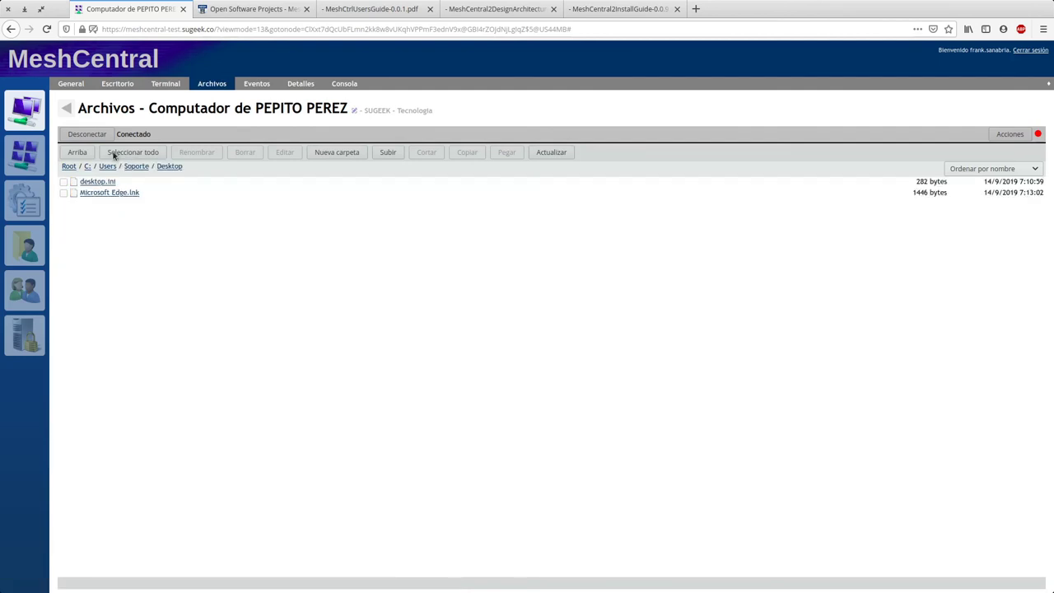
pyautogui.click(114, 153)
pyautogui.click(164, 155)
# Upload config.json from the local Descargas folder to the remote Desktop folder.
pyautogui.click(387, 152)
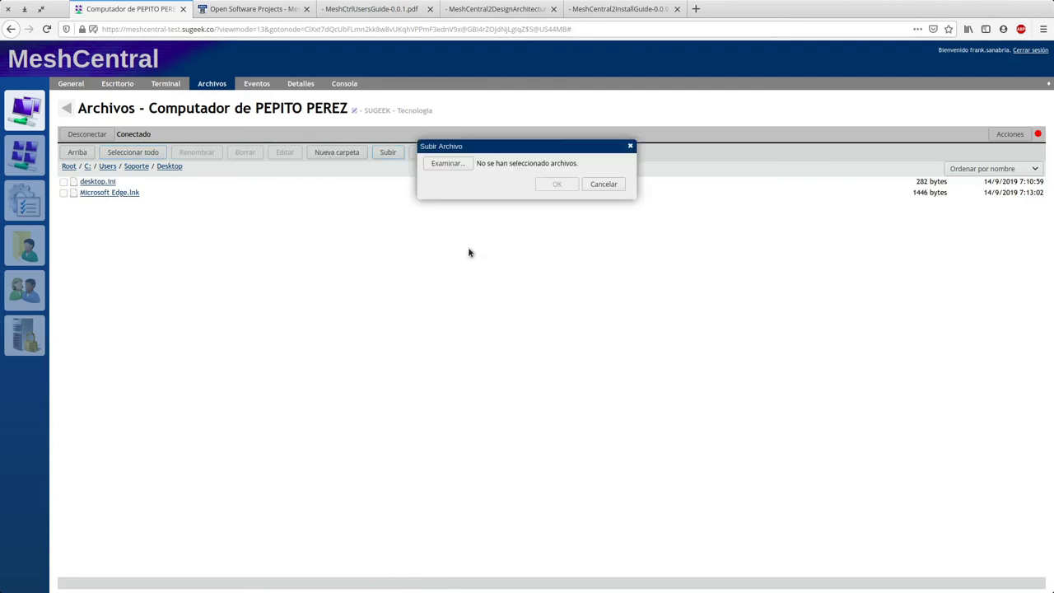
pyautogui.click(461, 163)
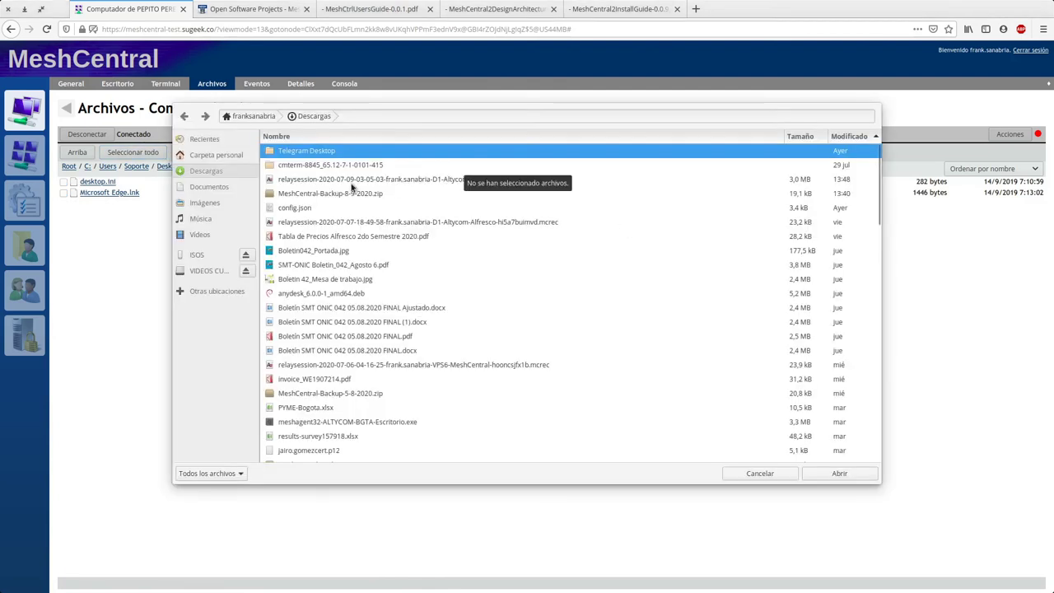
pyautogui.click(290, 209)
pyautogui.click(838, 473)
pyautogui.click(555, 185)
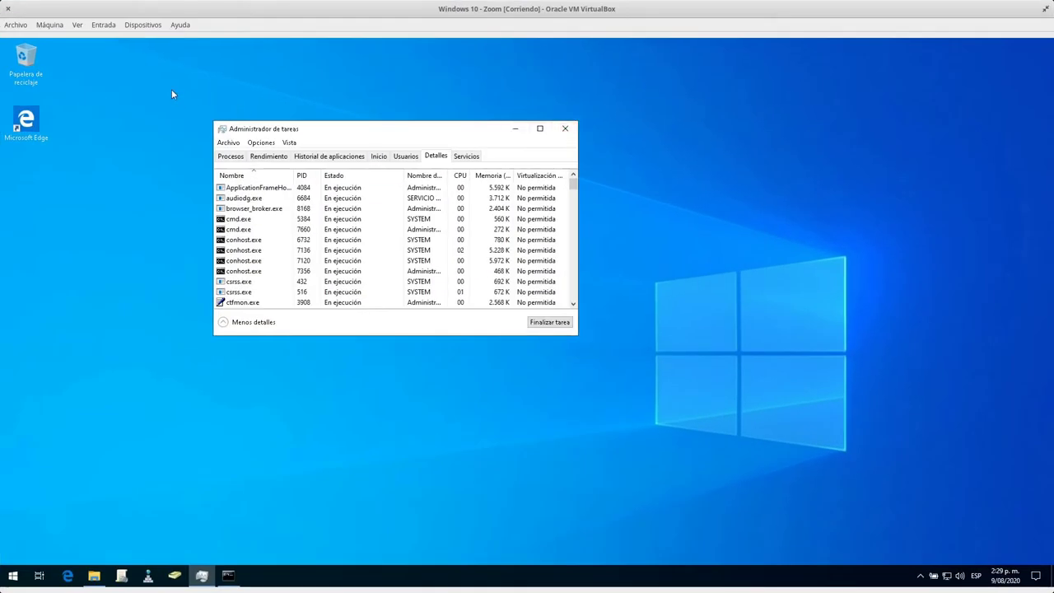
# In the virtual machine, minimize Task Manager and browse to the Soporte user's Escritorio folder on drive C to check the uploaded file.
pyautogui.click(173, 94)
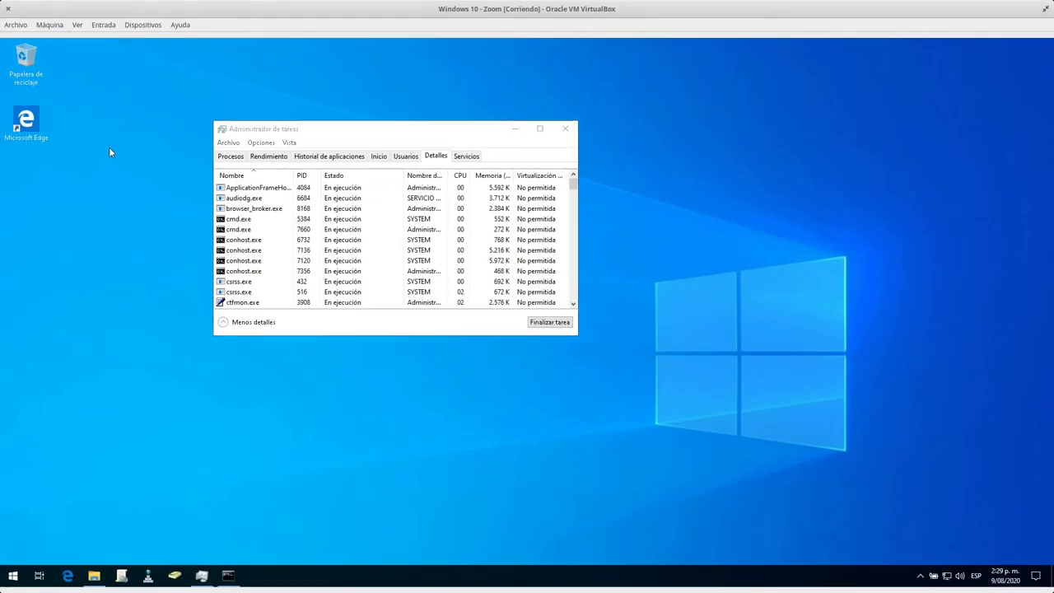
pyautogui.click(515, 128)
pyautogui.click(94, 575)
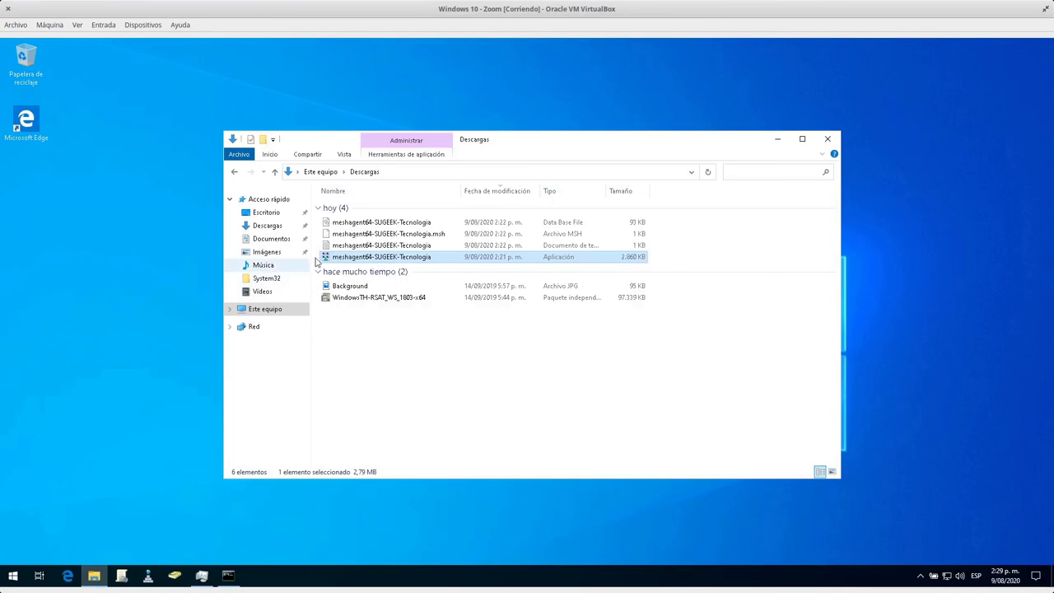
pyautogui.click(265, 309)
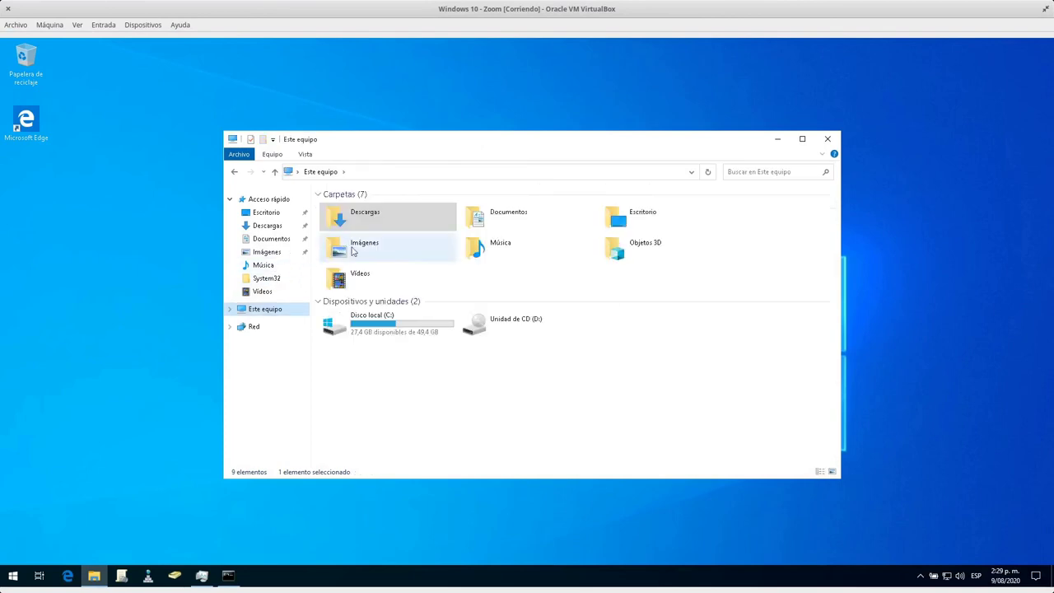
pyautogui.press('Return')
pyautogui.doubleClick(347, 241)
pyautogui.doubleClick(350, 242)
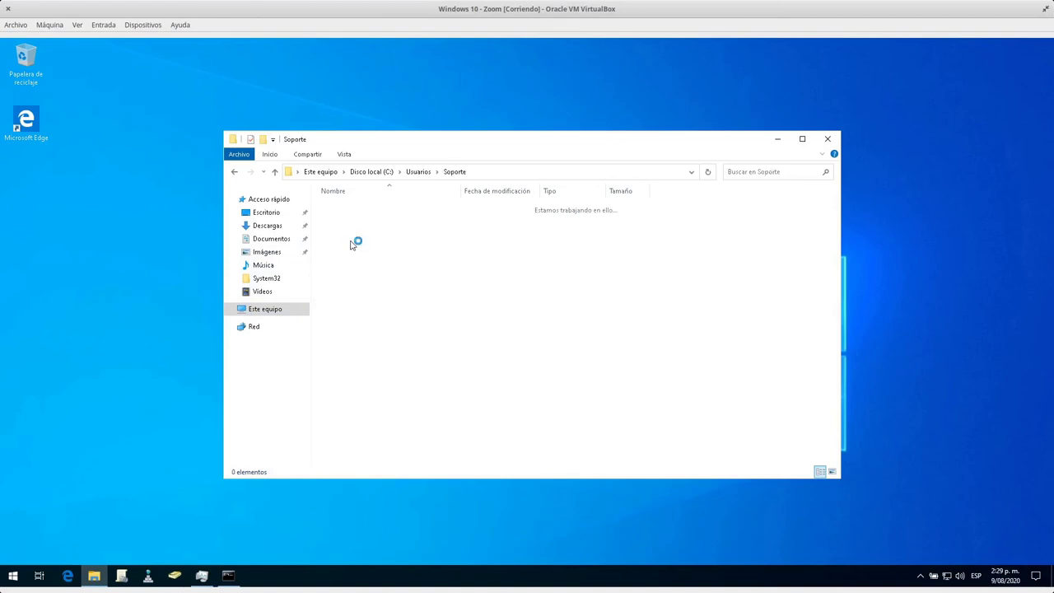
pyautogui.doubleClick(354, 252)
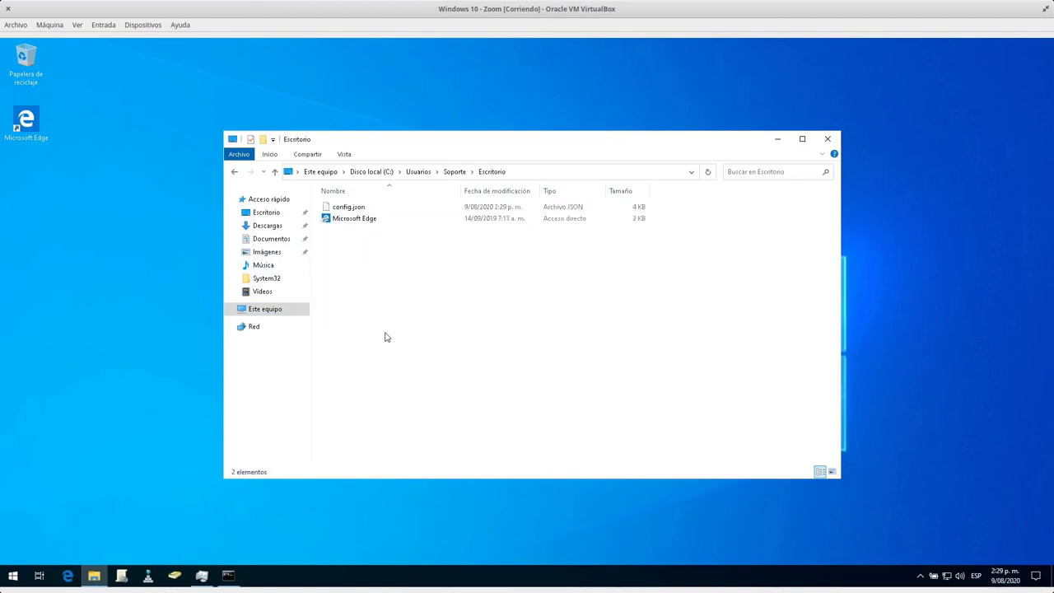
# Select config.json in the virtual machine's Escritorio folder and move the File Explorer window higher on the desktop.
pyautogui.click(83, 210)
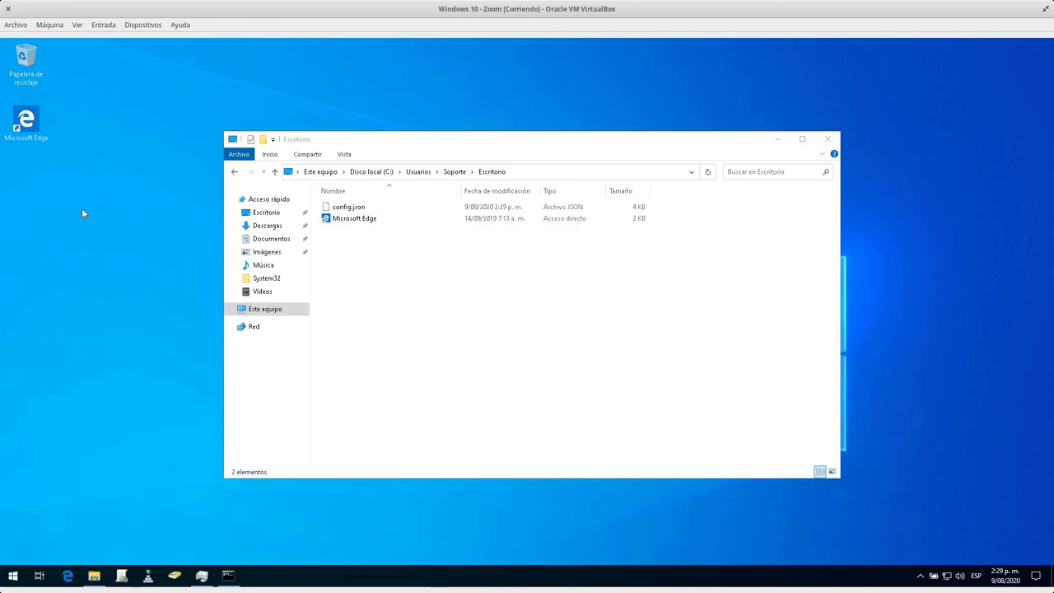
pyautogui.click(504, 315)
pyautogui.click(348, 207)
pyautogui.moveTo(528, 146); pyautogui.dragTo(503, 91)
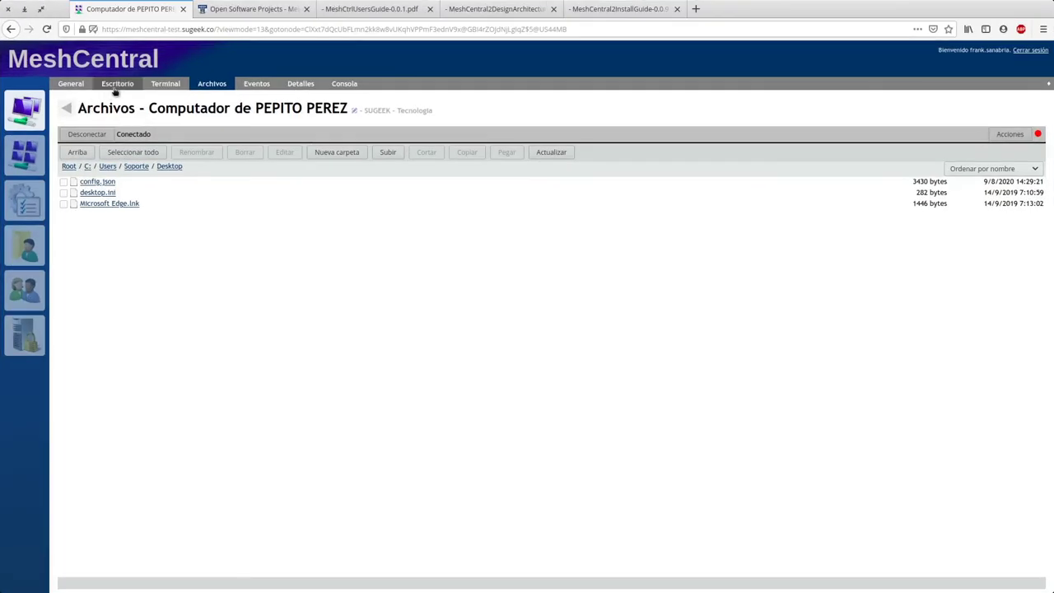
# Disconnect the computer's remote desktop session and return to the device list.
pyautogui.click(117, 84)
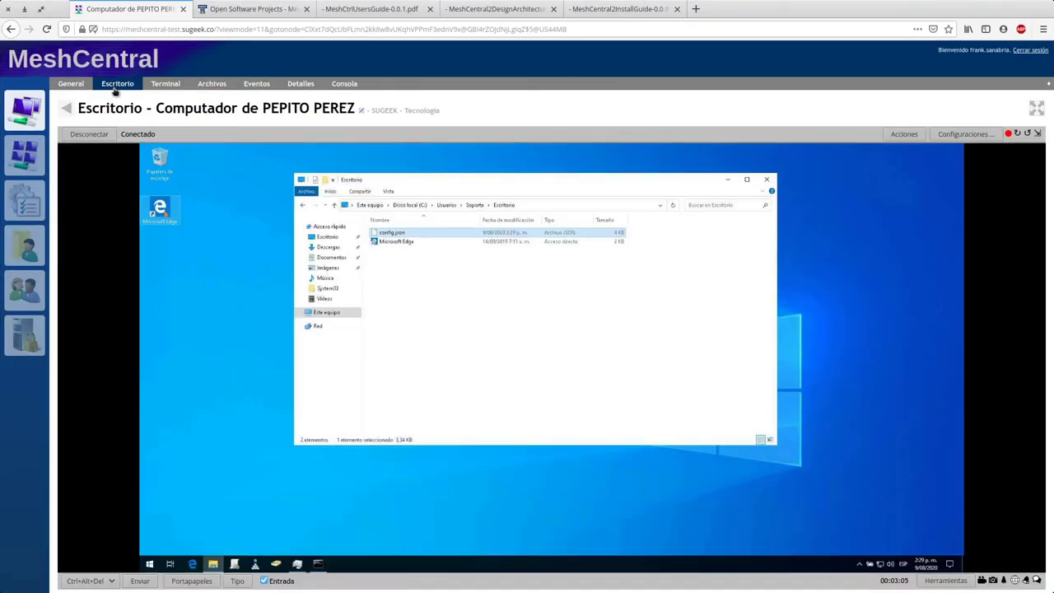
pyautogui.click(94, 134)
pyautogui.click(68, 110)
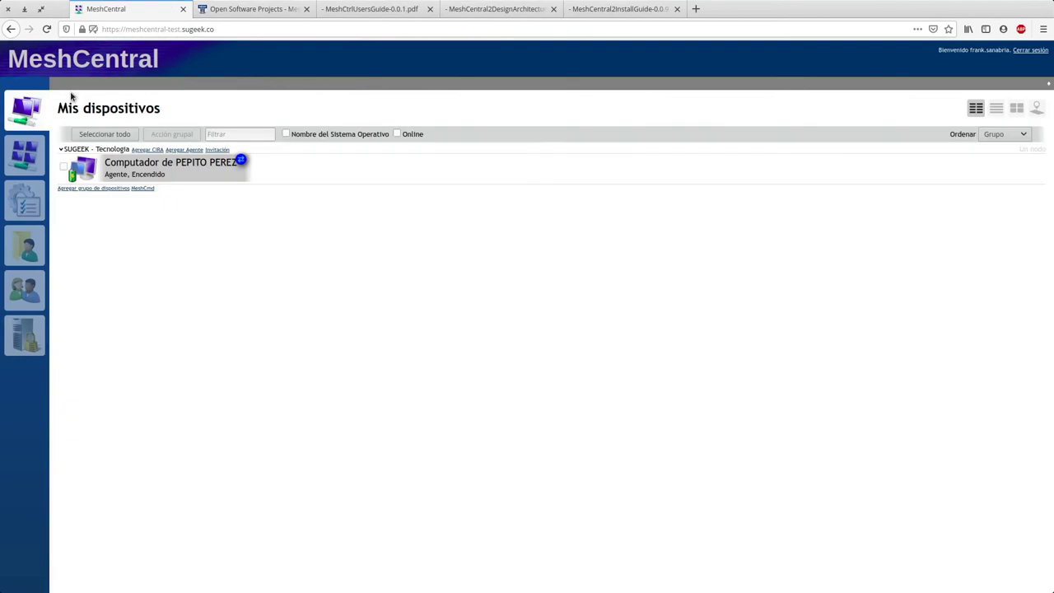
# Set the SUGEEK - Tecnologia group's user consent to notify for desktop, terminal and files, and show the desktop connection toolbar.
pyautogui.click(115, 156)
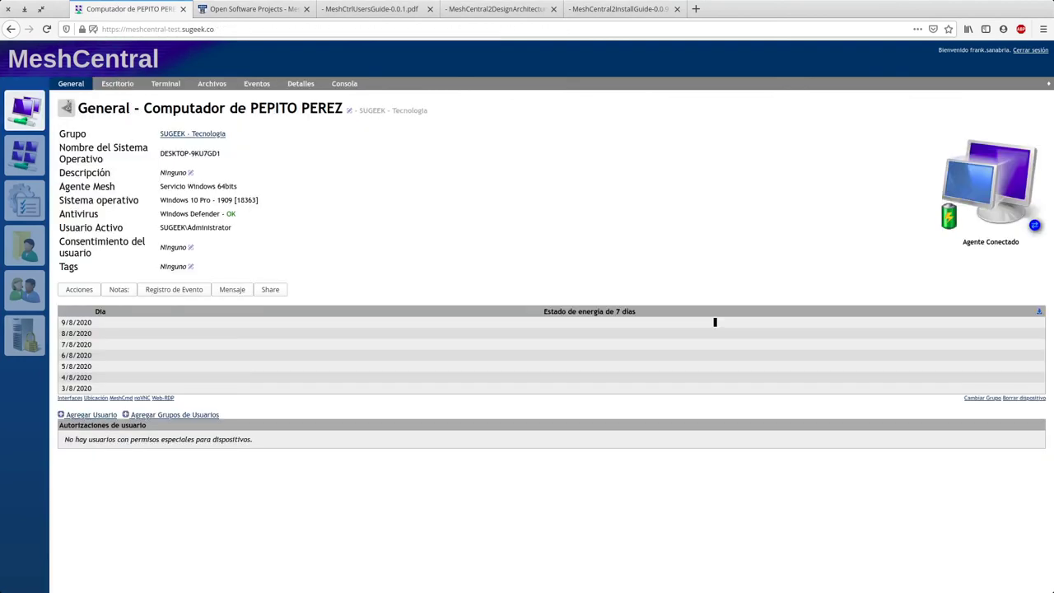
pyautogui.click(67, 108)
pyautogui.click(115, 163)
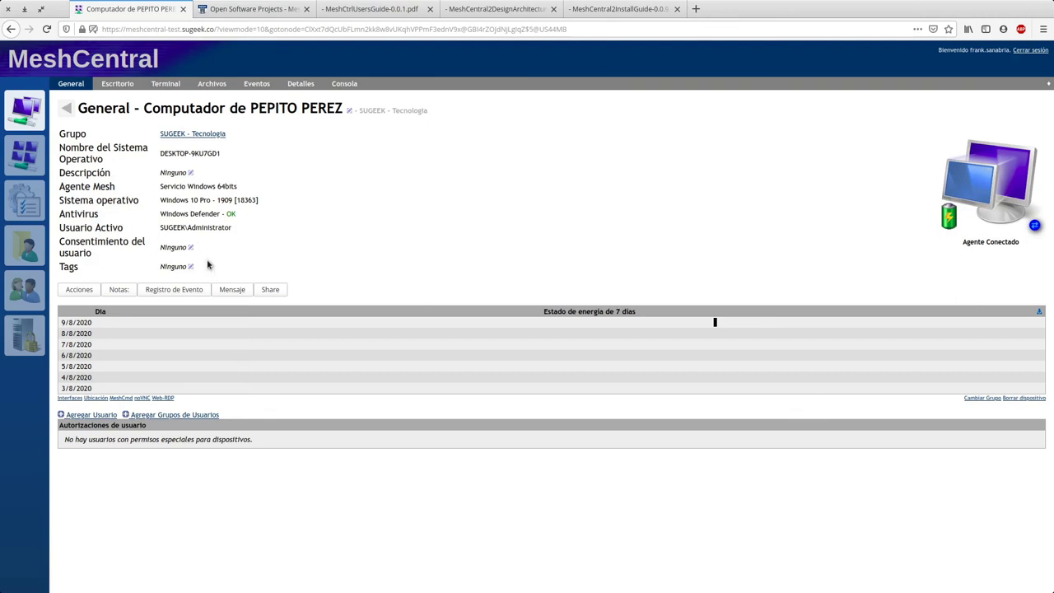
pyautogui.click(67, 107)
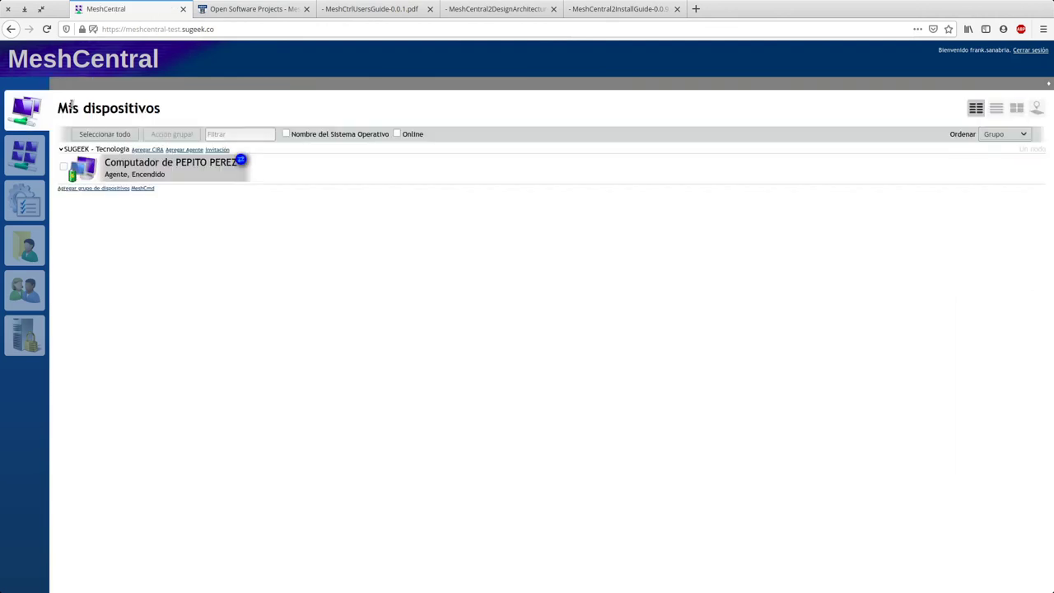
pyautogui.click(106, 151)
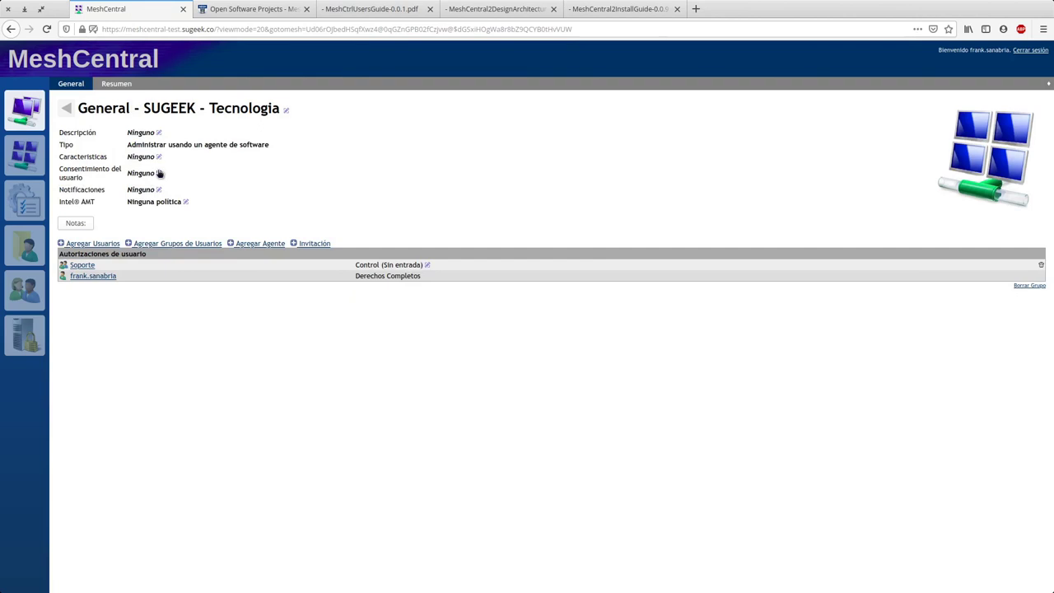
pyautogui.click(159, 173)
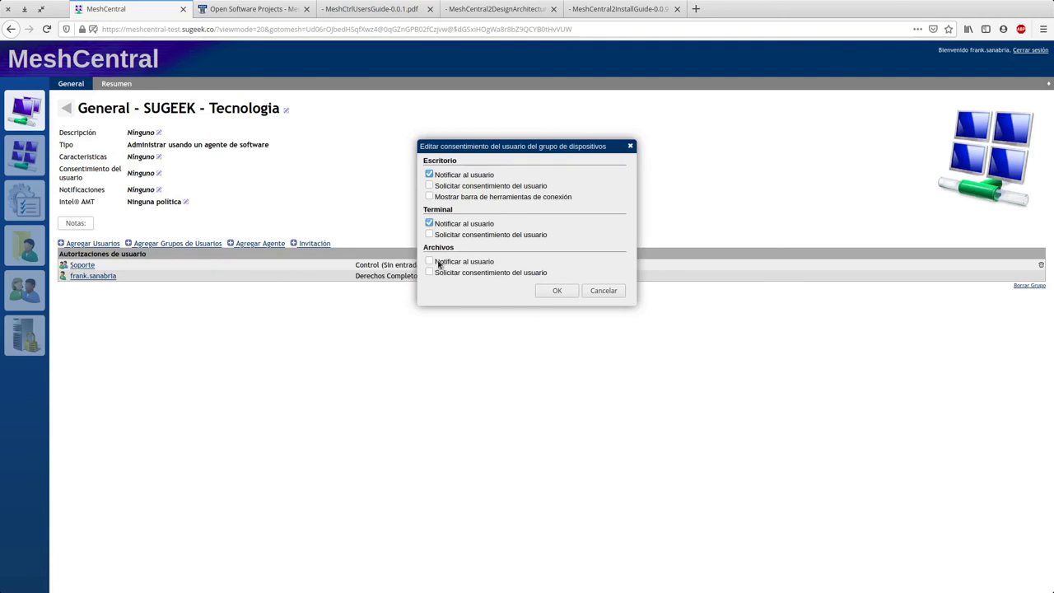
pyautogui.click(547, 290)
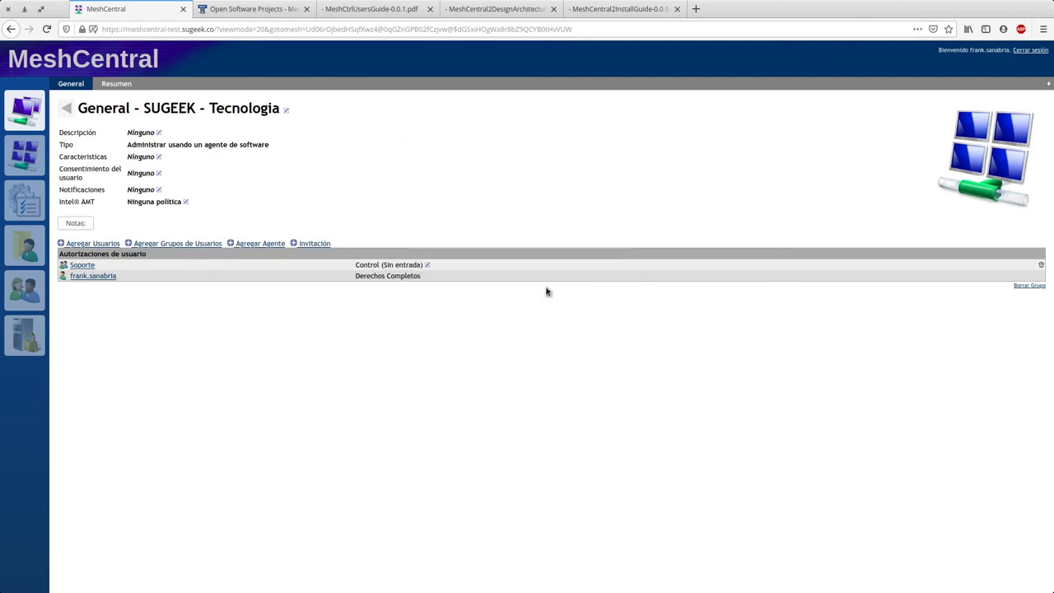
# Start a remote desktop session with the computer from the device list.
pyautogui.click(65, 107)
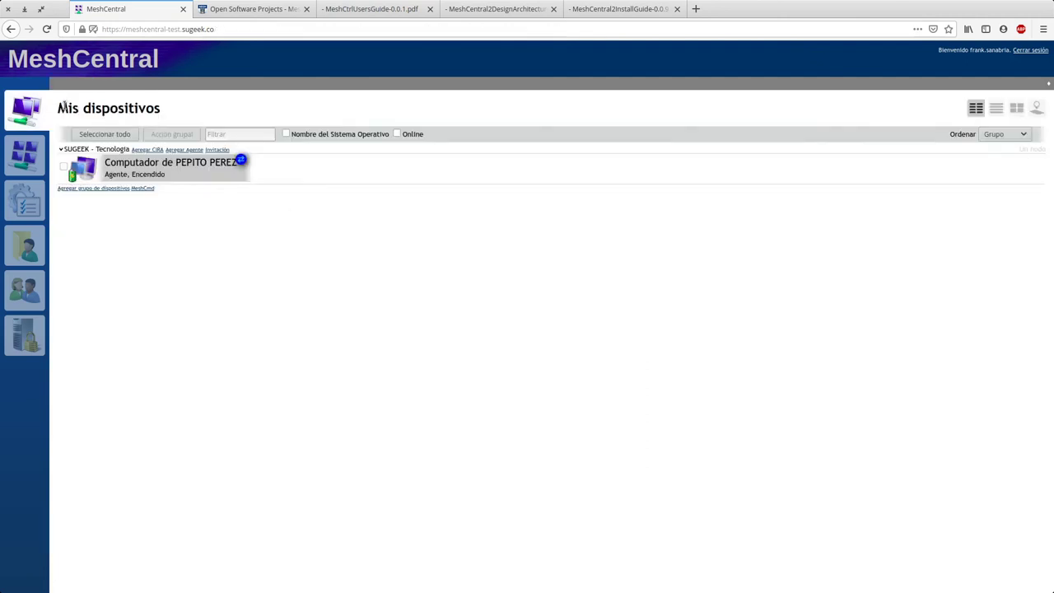
pyautogui.click(123, 162)
pyautogui.click(115, 84)
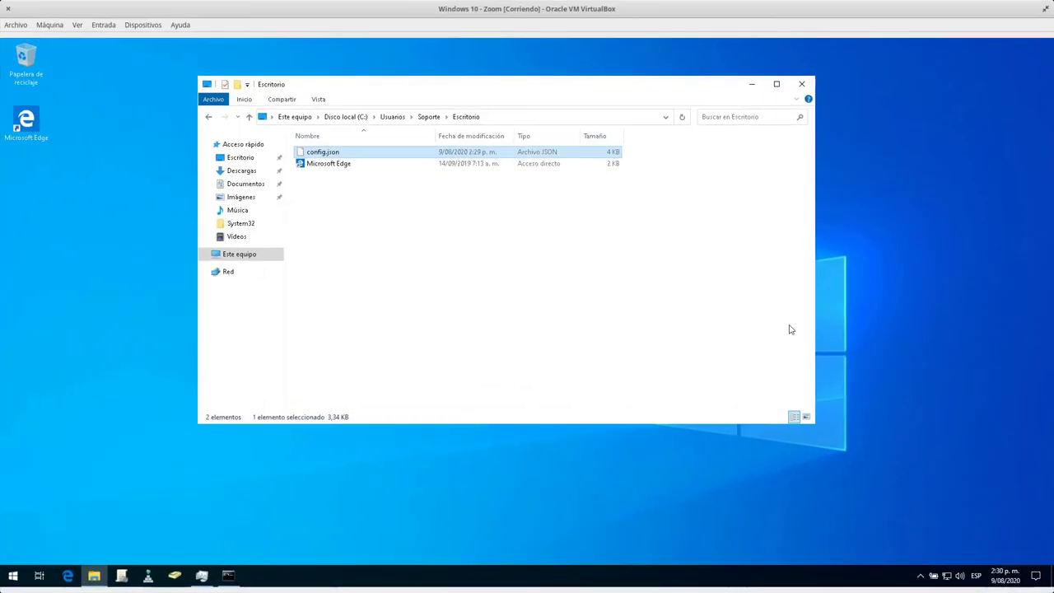
# In the virtual machine, minimize File Explorer and close the command window, and reveal the hidden tray icons.
pyautogui.click(757, 87)
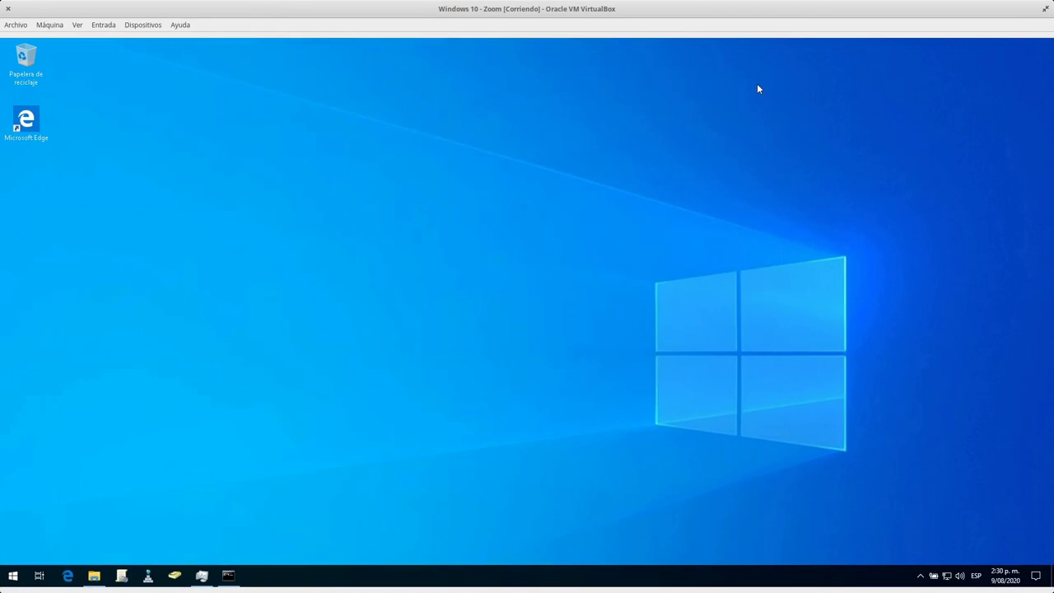
pyautogui.click(228, 576)
pyautogui.click(570, 90)
pyautogui.click(921, 576)
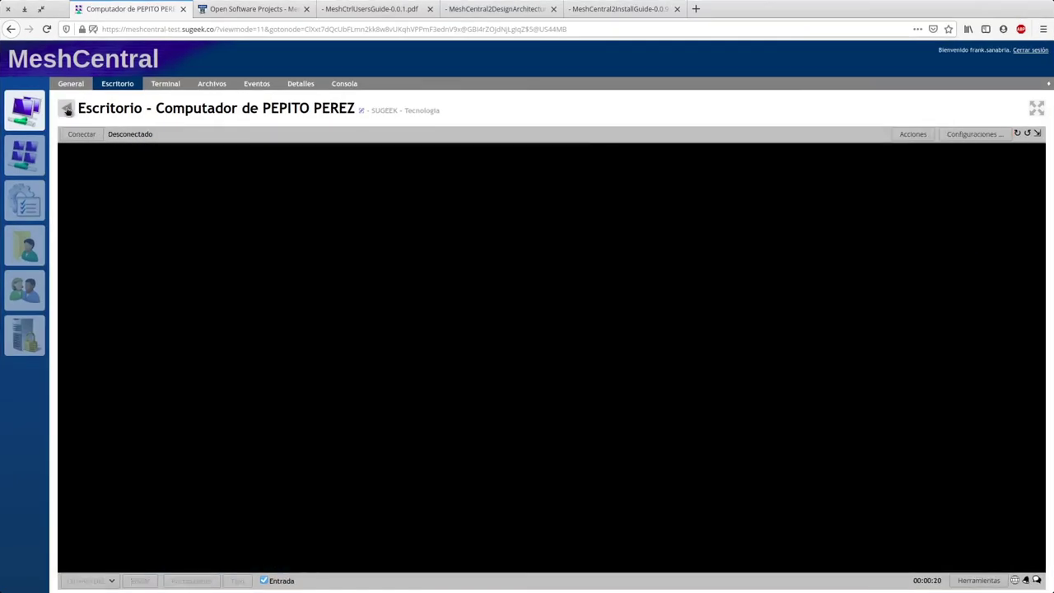
# Edit the SUGEEK - Tecnologia group's user consent to also request consent for desktop, terminal and files.
pyautogui.click(67, 109)
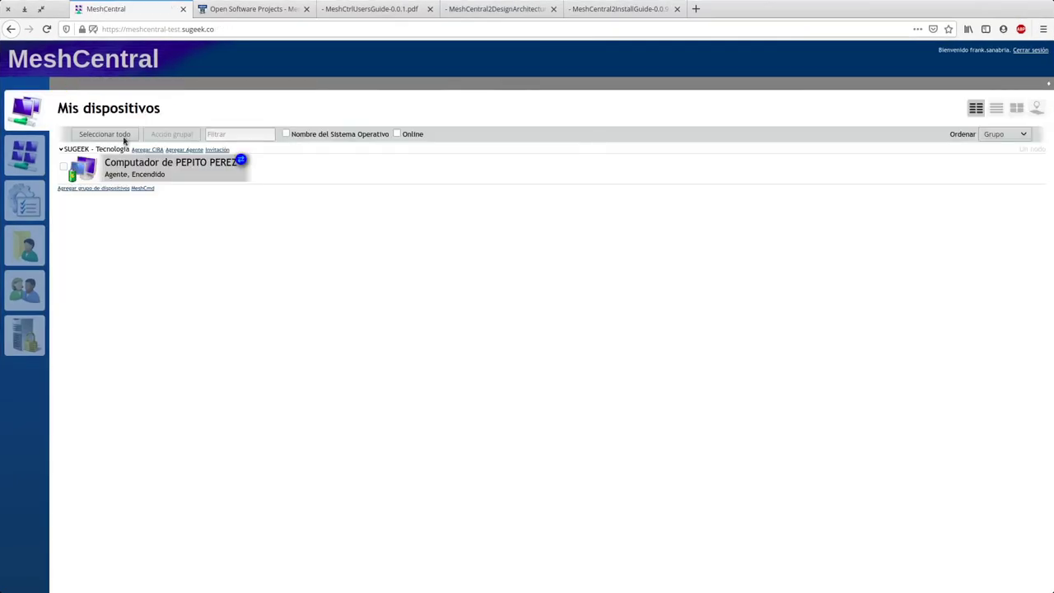
pyautogui.click(149, 176)
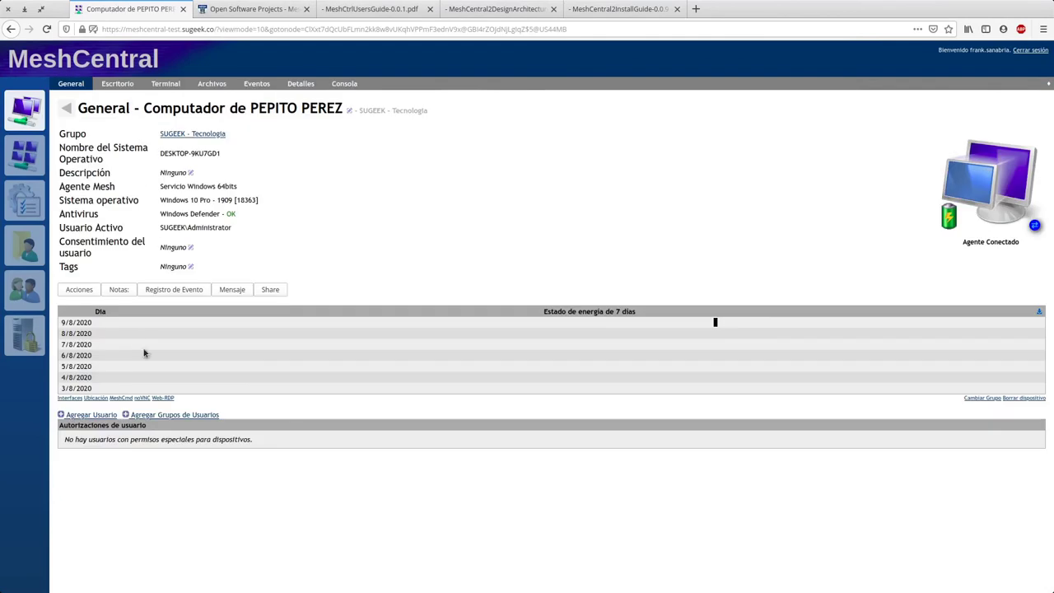
pyautogui.click(67, 108)
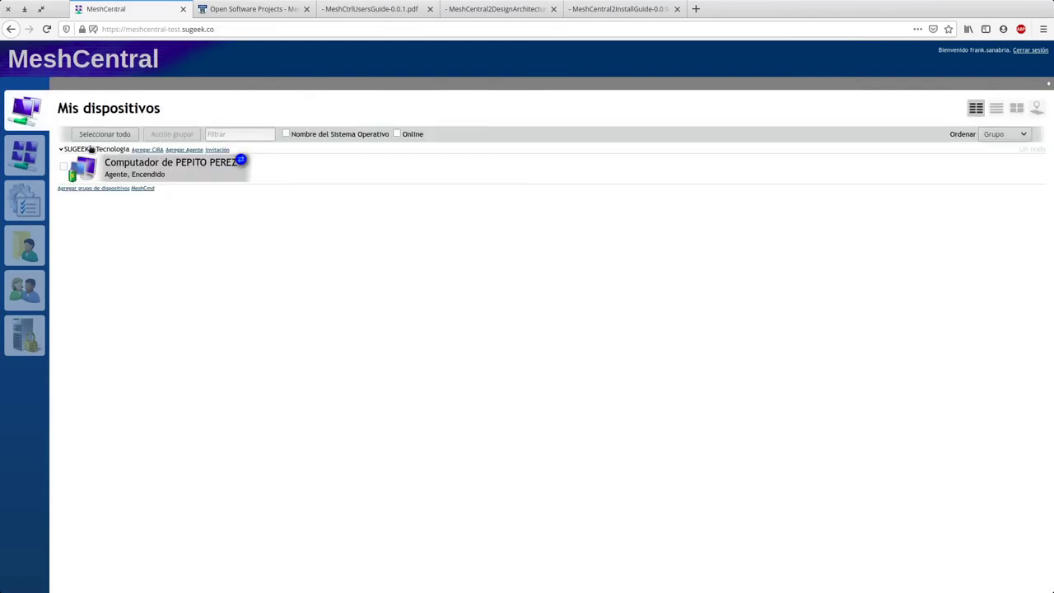
pyautogui.click(97, 154)
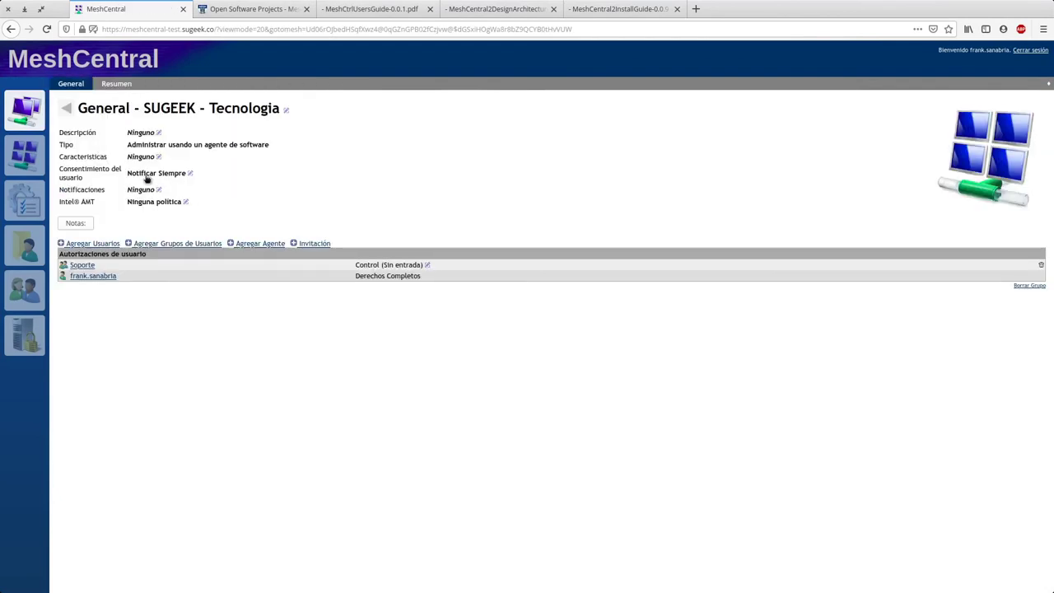
pyautogui.click(146, 176)
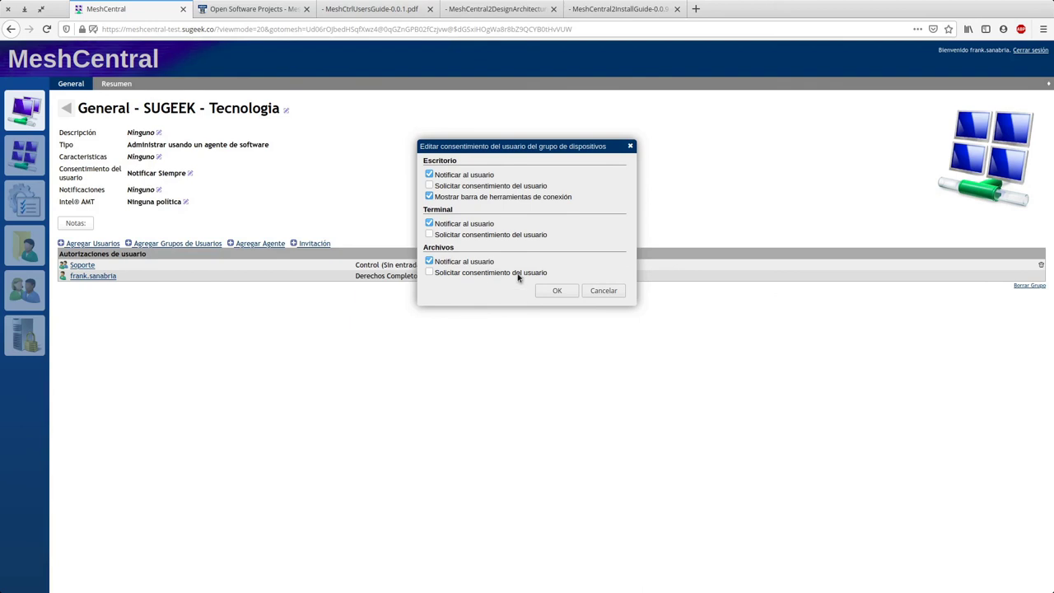
pyautogui.click(429, 185)
pyautogui.click(429, 234)
pyautogui.click(429, 271)
pyautogui.click(558, 293)
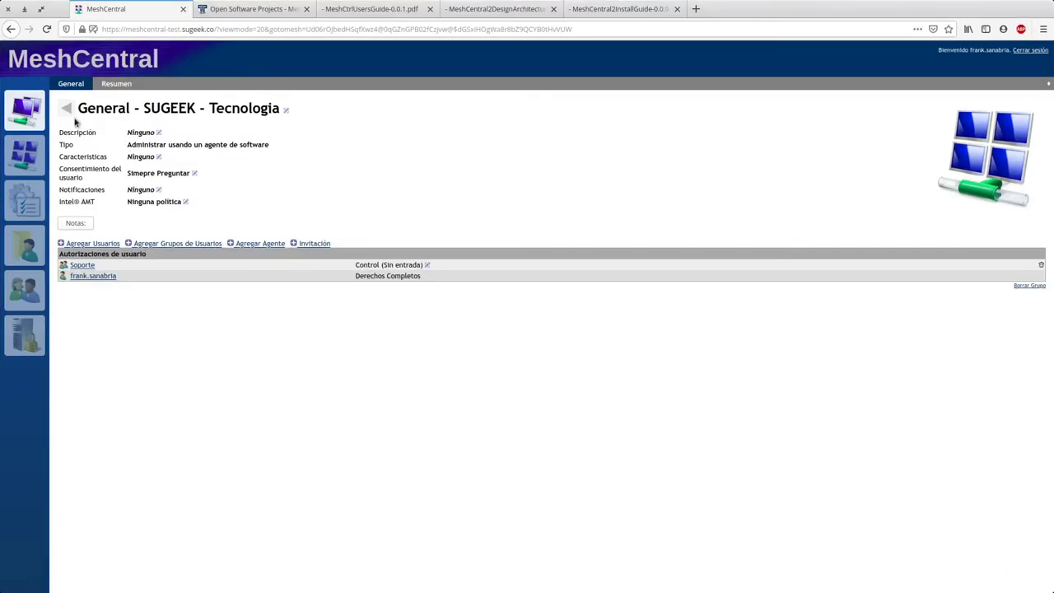
# Connect to the computer's remote desktop and grant the access request in the virtual machine.
pyautogui.click(66, 108)
pyautogui.click(132, 161)
pyautogui.click(117, 83)
pyautogui.click(87, 135)
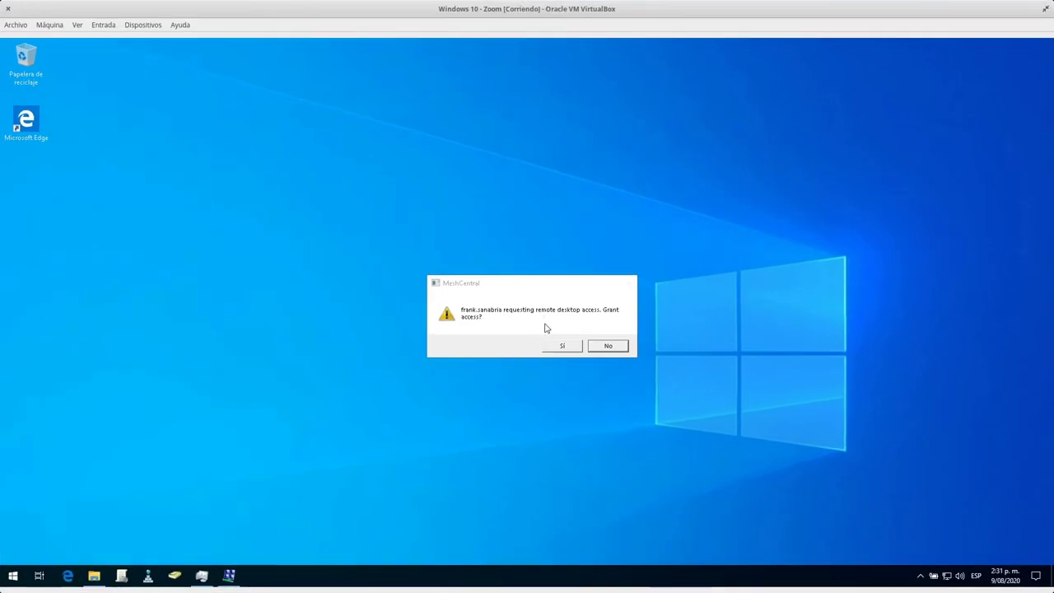
pyautogui.click(562, 346)
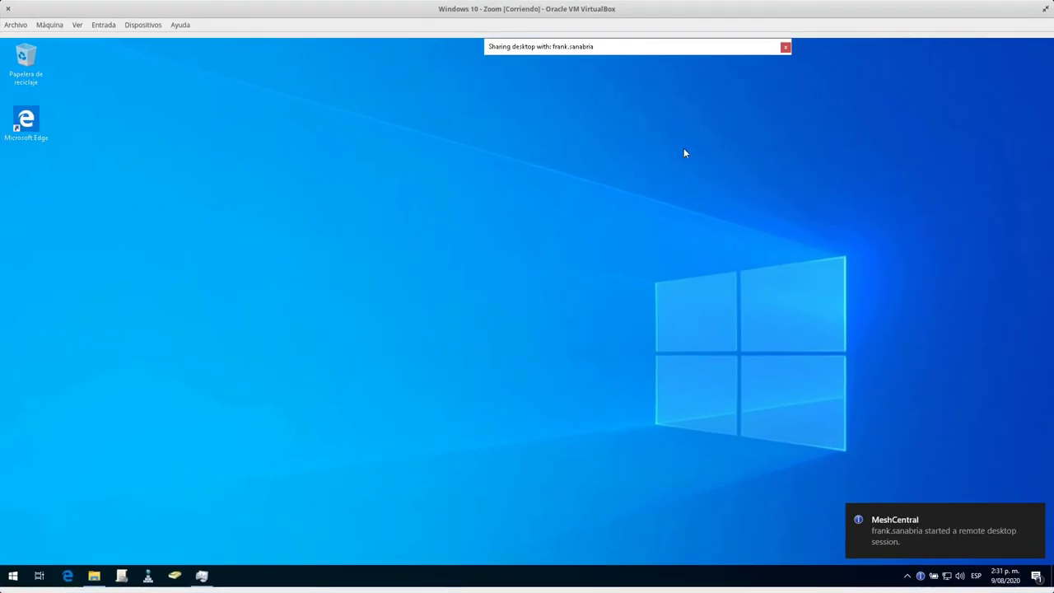
# Check the desktop sharing bar's context menu in the virtual machine, and close the bar to end the remote session.
pyautogui.rightClick(587, 47)
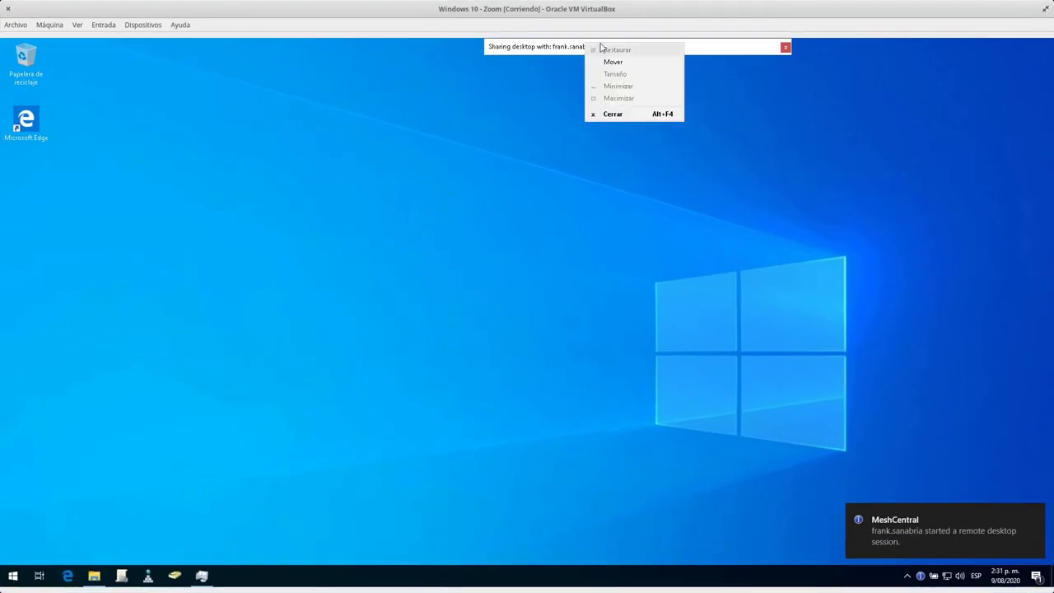
pyautogui.click(517, 115)
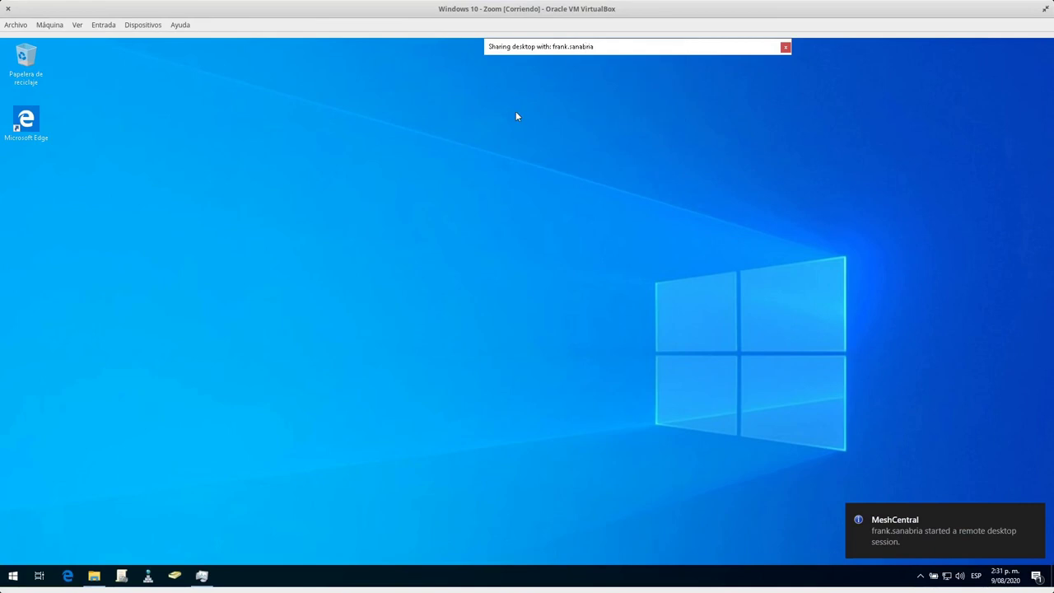
pyautogui.click(787, 47)
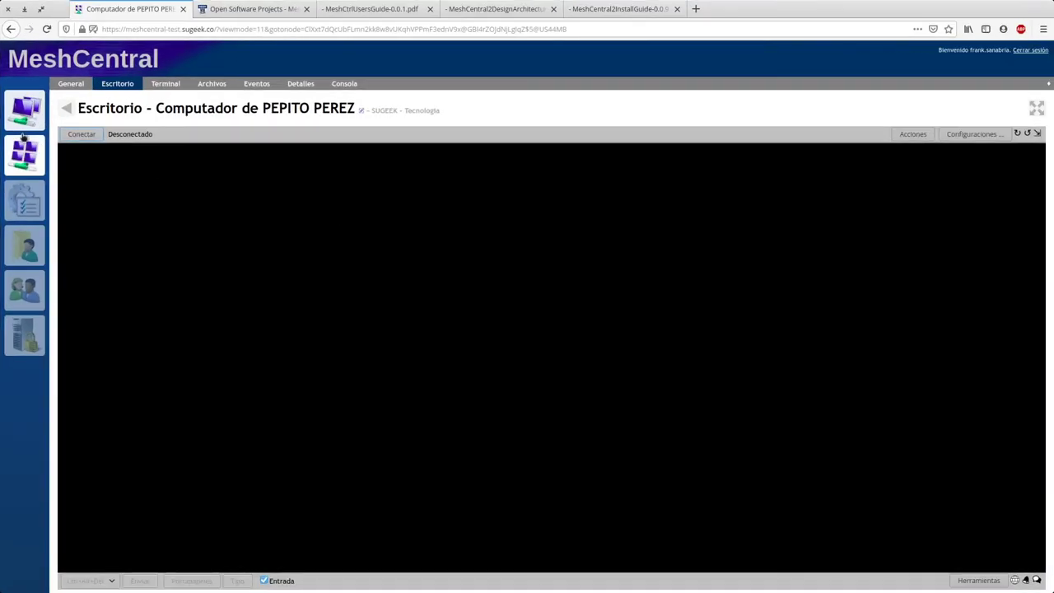
# Reopen the computer in MeshCentral and disconnect its remote terminal and file sessions.
pyautogui.click(65, 108)
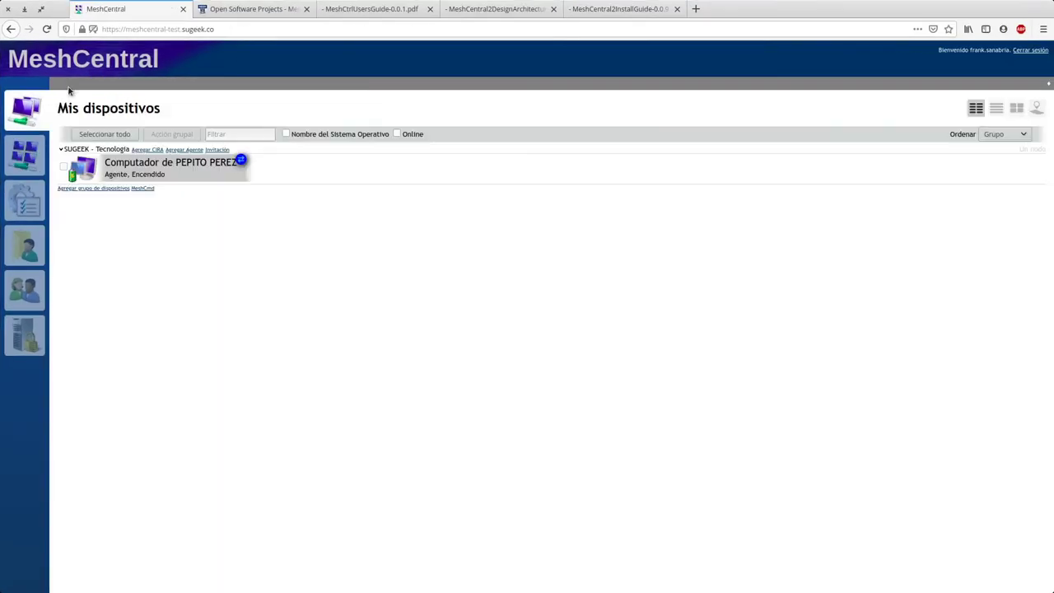
pyautogui.click(120, 177)
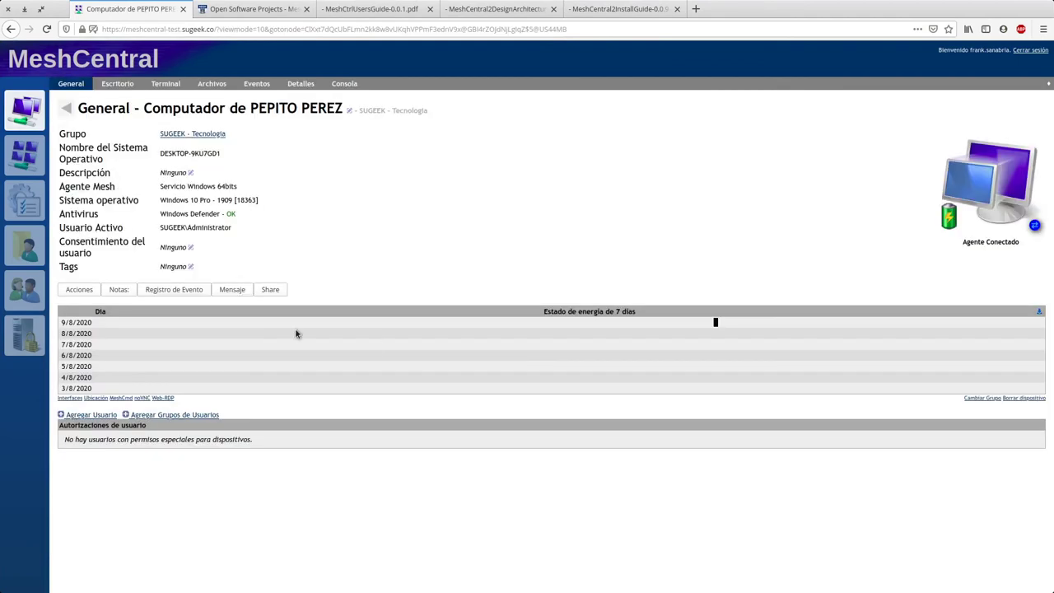
pyautogui.click(124, 85)
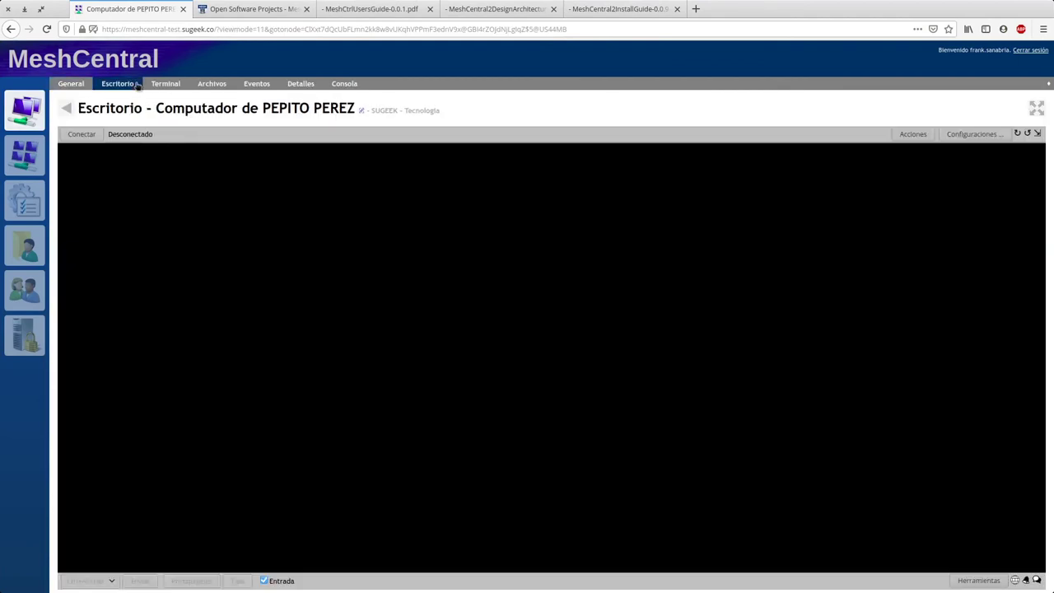
pyautogui.click(165, 84)
pyautogui.click(119, 85)
pyautogui.click(165, 83)
pyautogui.click(86, 134)
pyautogui.click(212, 83)
pyautogui.click(99, 135)
# Open the computer's event log and review its recent session entries.
pyautogui.click(253, 84)
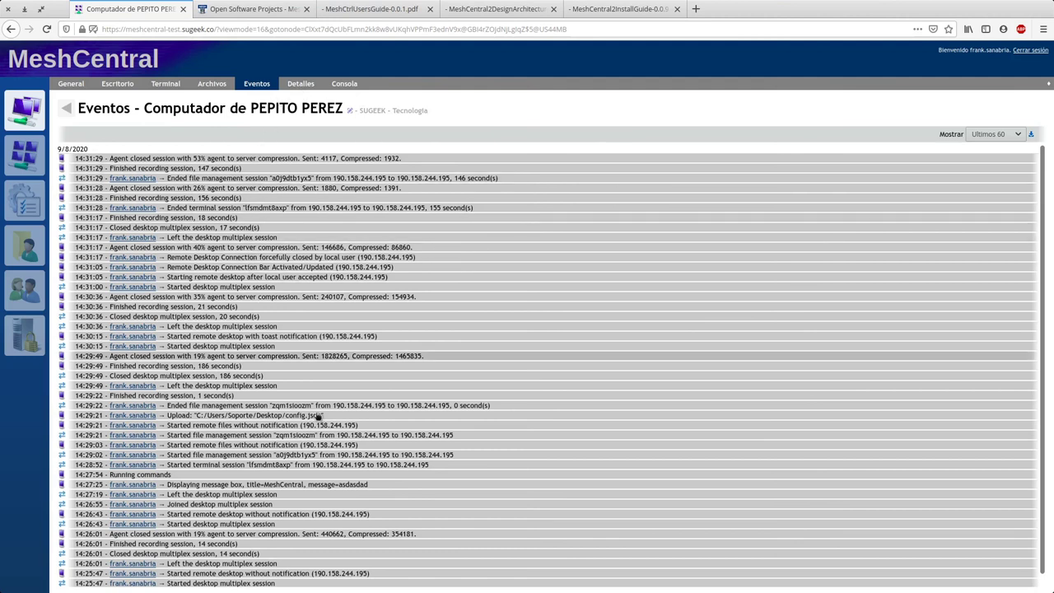
pyautogui.scroll(-1, 317, 416)
pyautogui.scroll(1, 311, 424)
pyautogui.scroll(-1, 294, 370)
pyautogui.scroll(1, 297, 329)
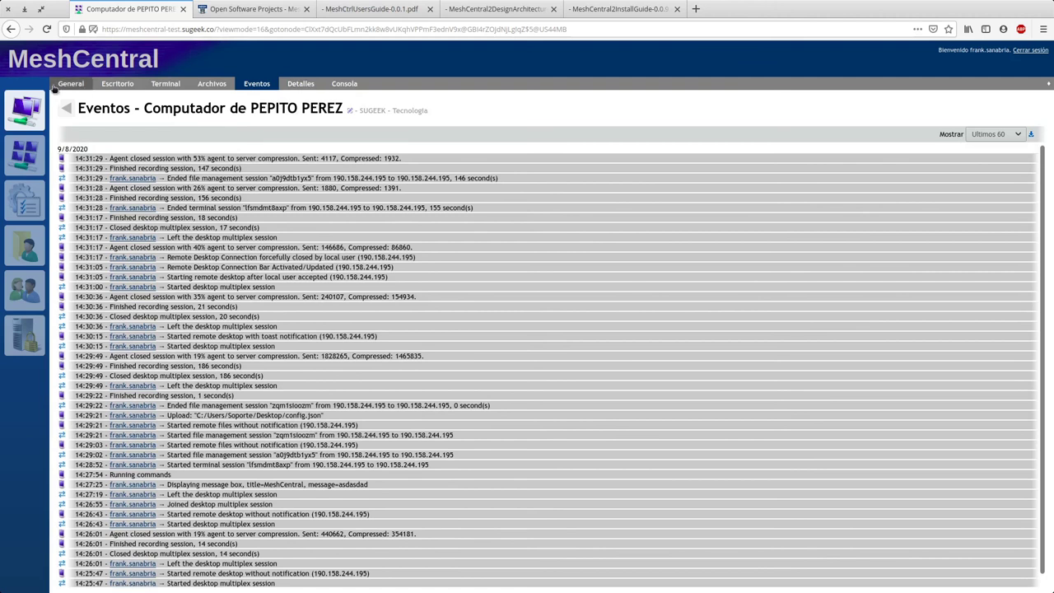
# View the details of the latest session compression event and of the 147-second finished recording event, closing each one.
pyautogui.doubleClick(208, 160)
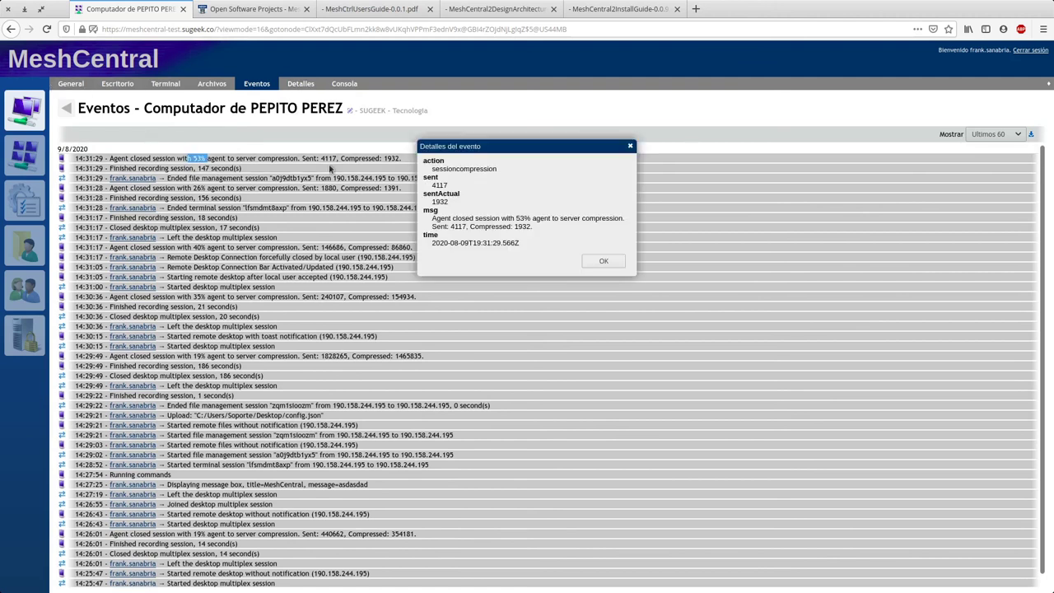
pyautogui.click(608, 262)
pyautogui.click(238, 164)
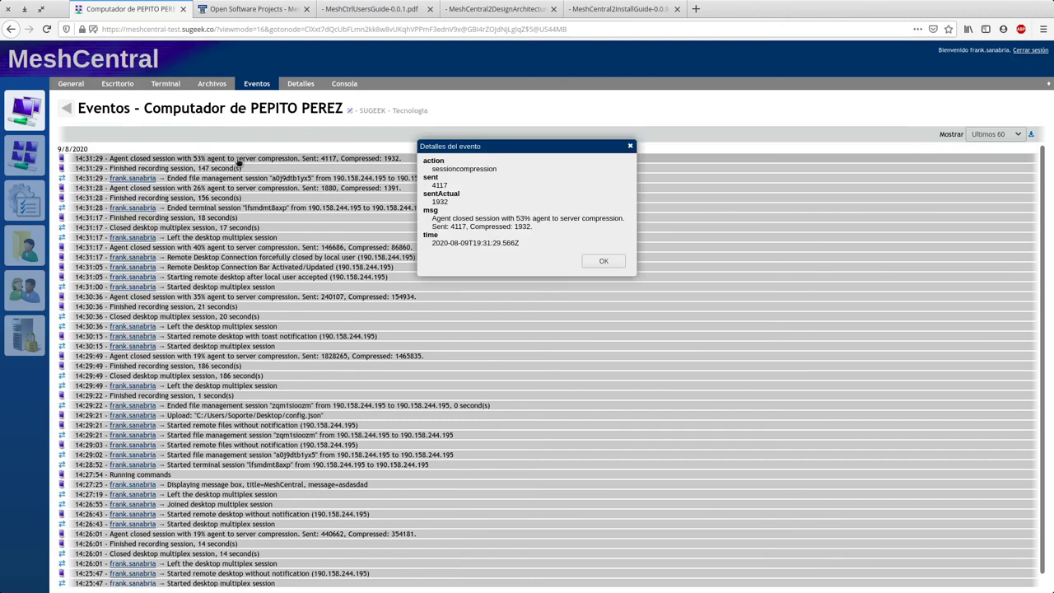
pyautogui.click(618, 264)
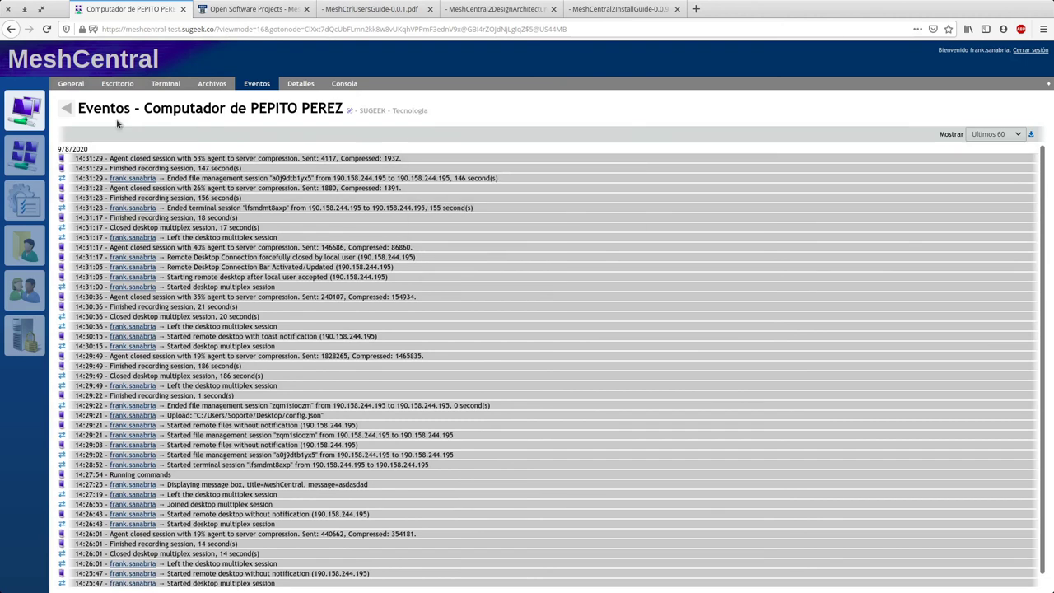
pyautogui.click(170, 169)
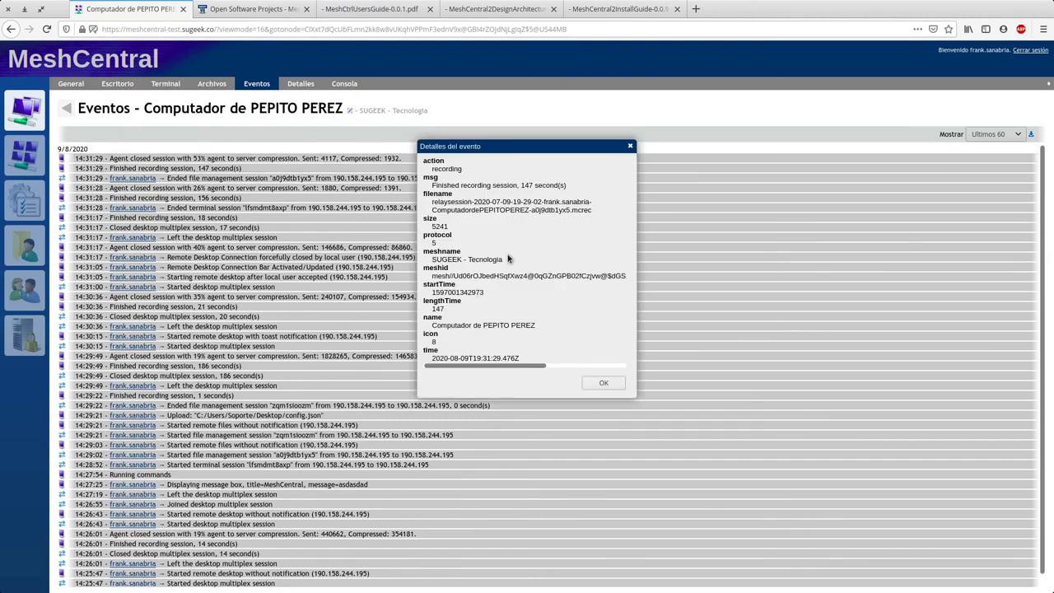
pyautogui.click(604, 367)
pyautogui.click(603, 383)
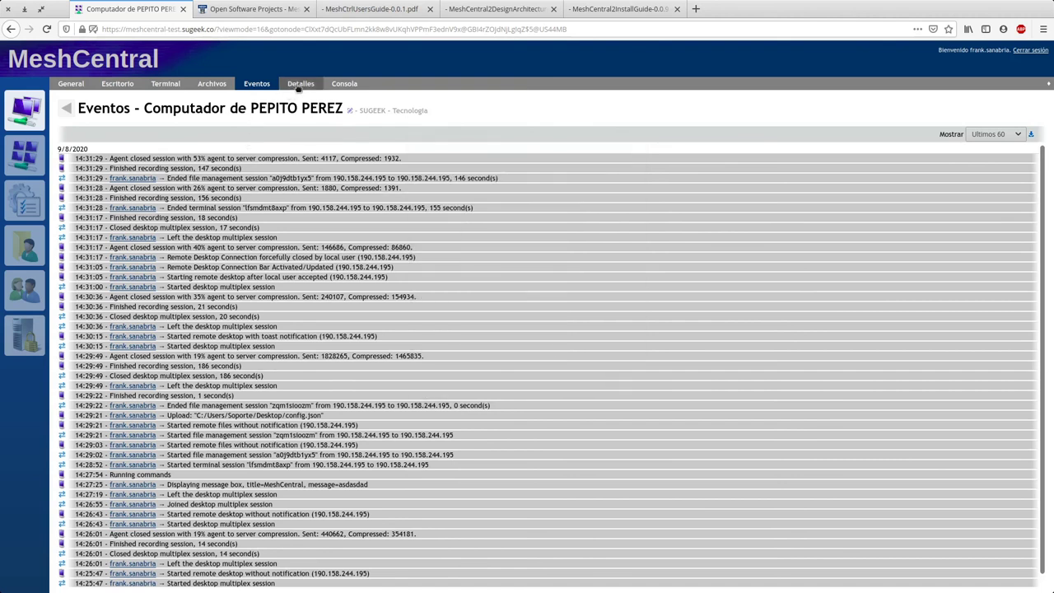
pyautogui.click(165, 83)
pyautogui.click(117, 83)
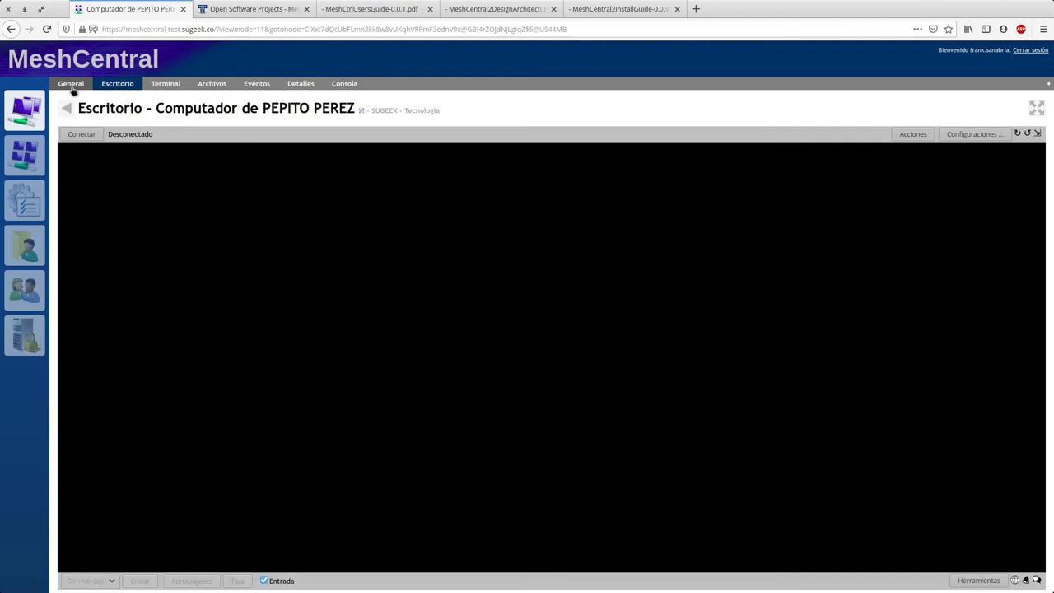
pyautogui.click(74, 89)
pyautogui.click(134, 85)
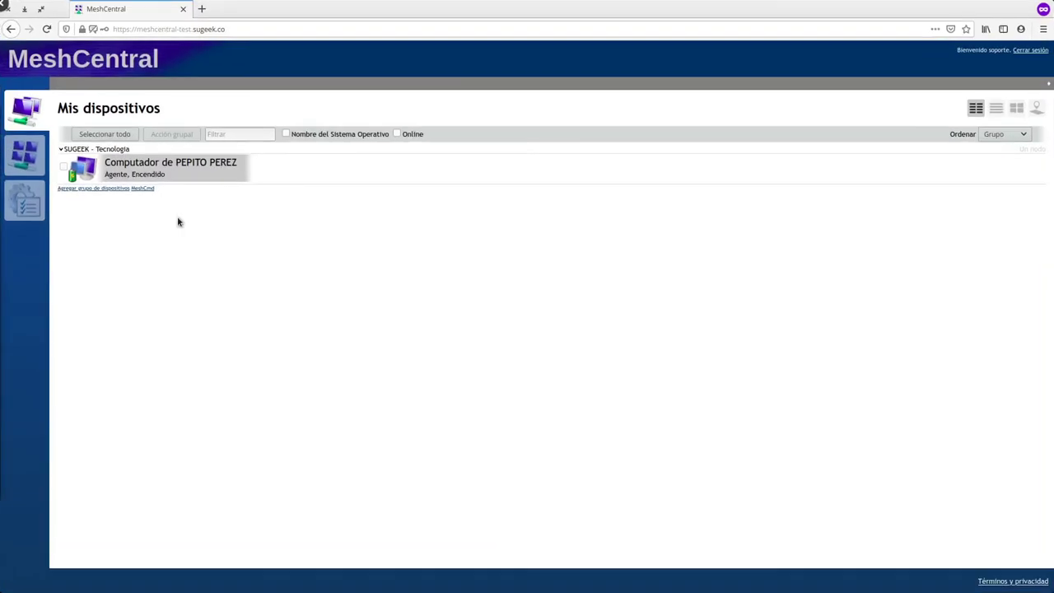
# In the support account's MeshCentral session, open the computer and launch Web-RDP, showing the pop-up blocked by the browser.
pyautogui.click(206, 177)
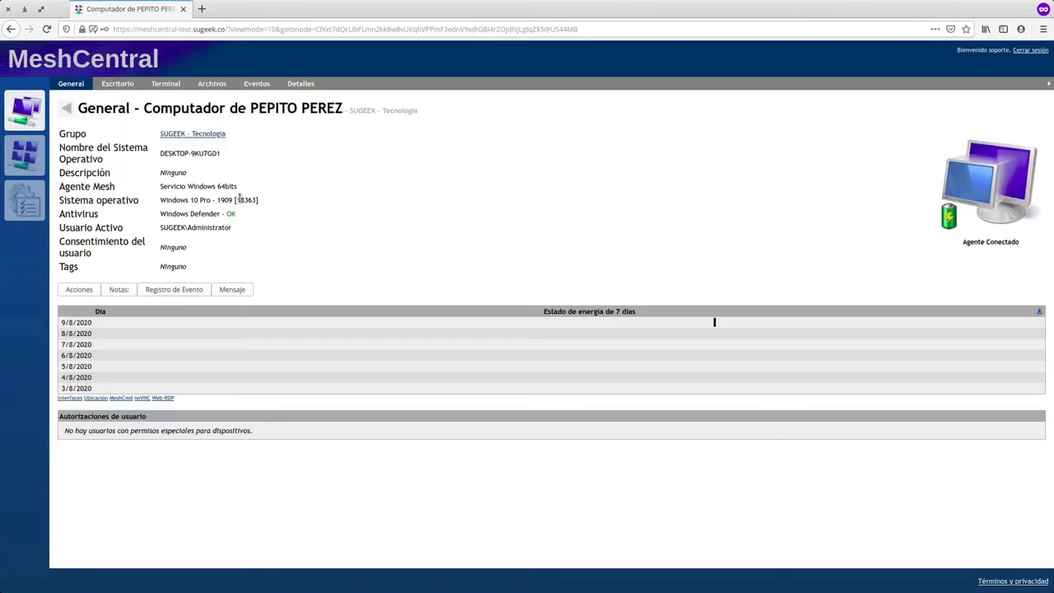
pyautogui.click(163, 398)
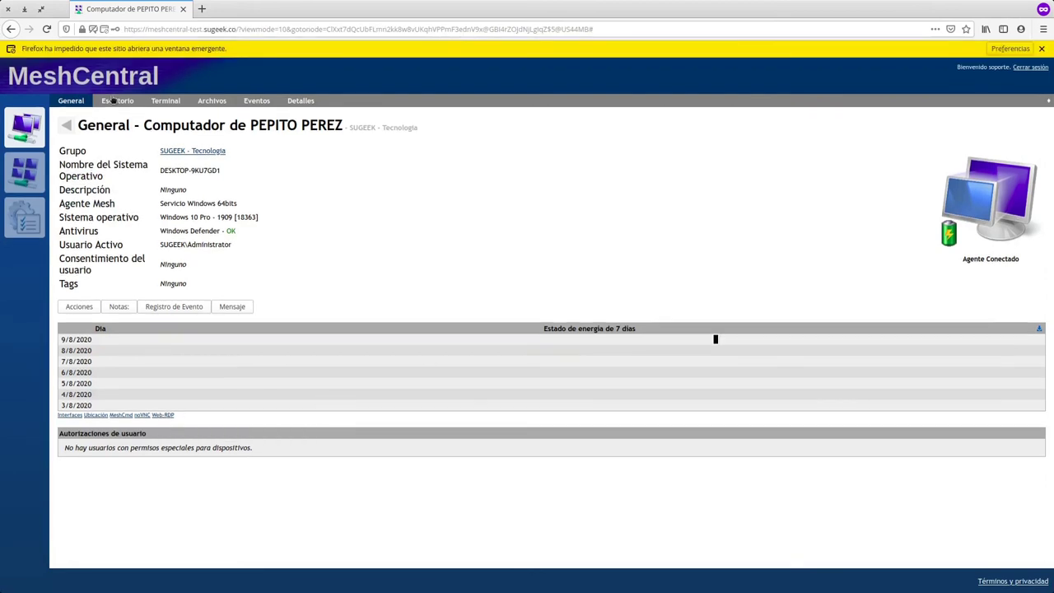
pyautogui.click(1010, 48)
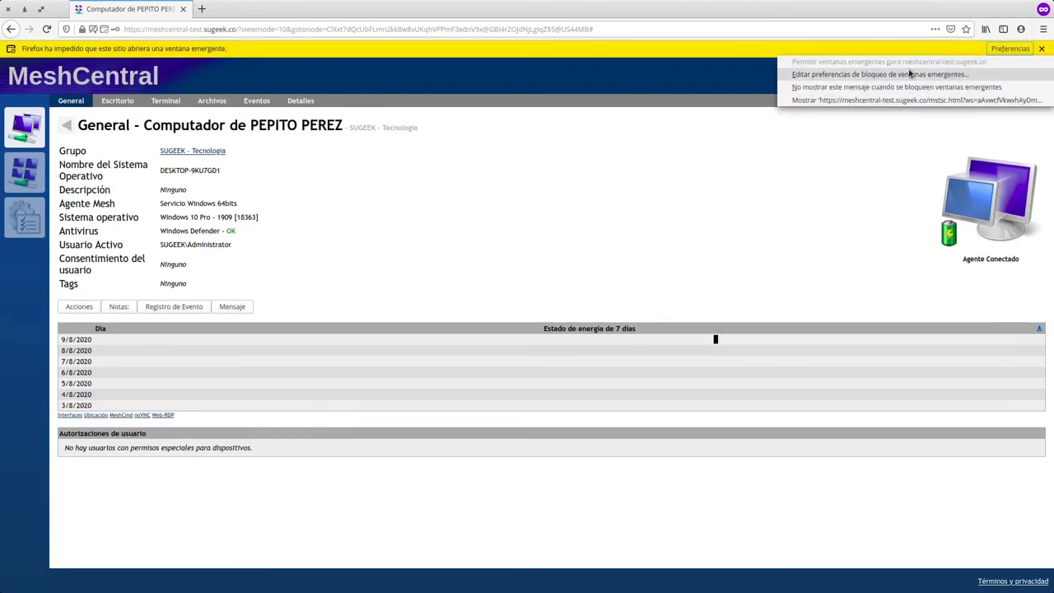
pyautogui.click(873, 100)
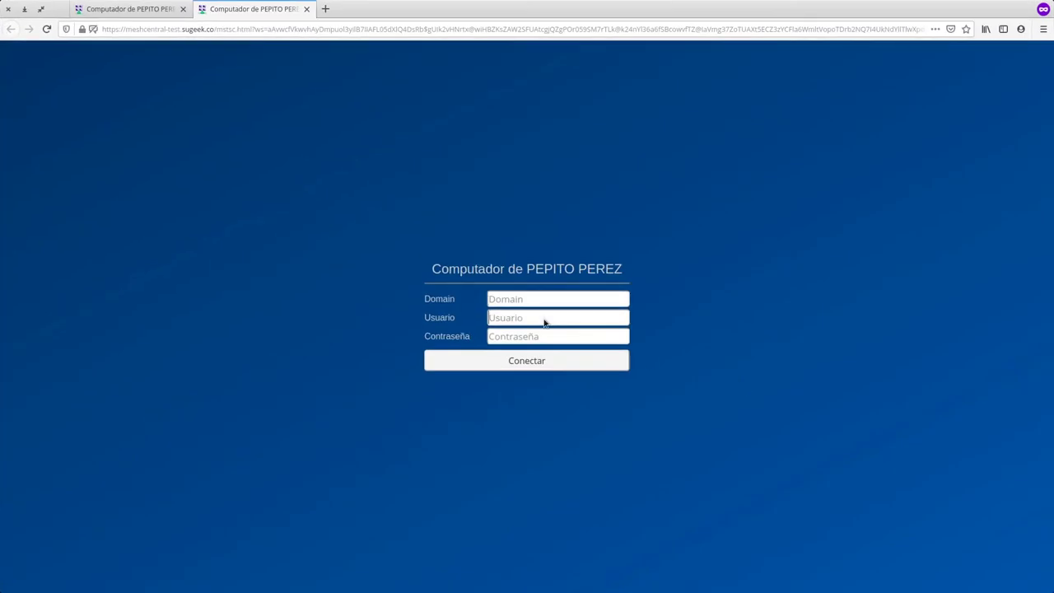
# Connect to the computer over Web-RDP with the user Soporte and the account password, leaving the domain empty.
pyautogui.click(543, 322)
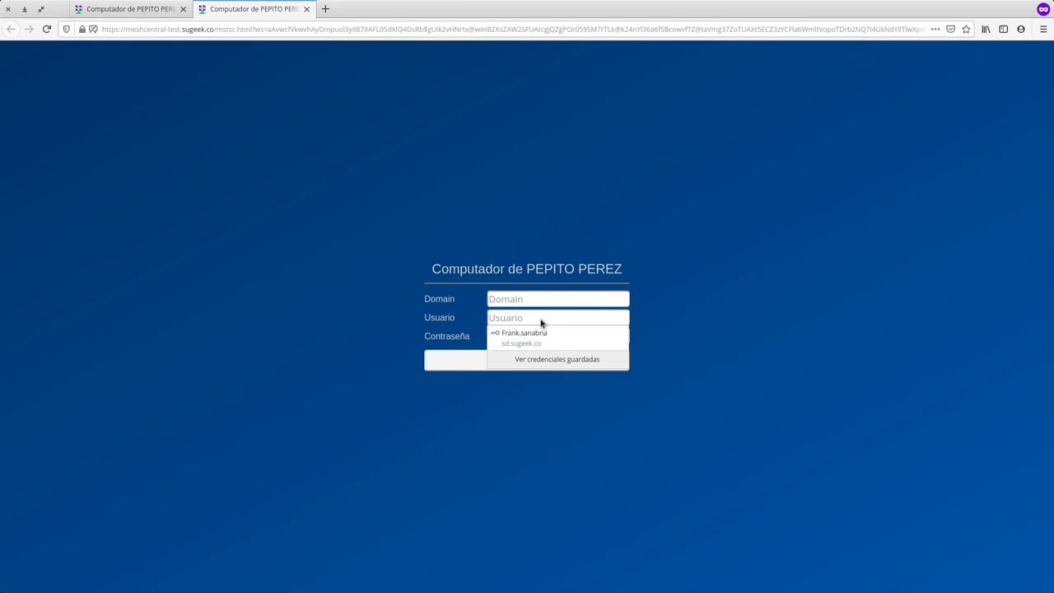
pyautogui.write('Soporte')
pyautogui.press('Tab')
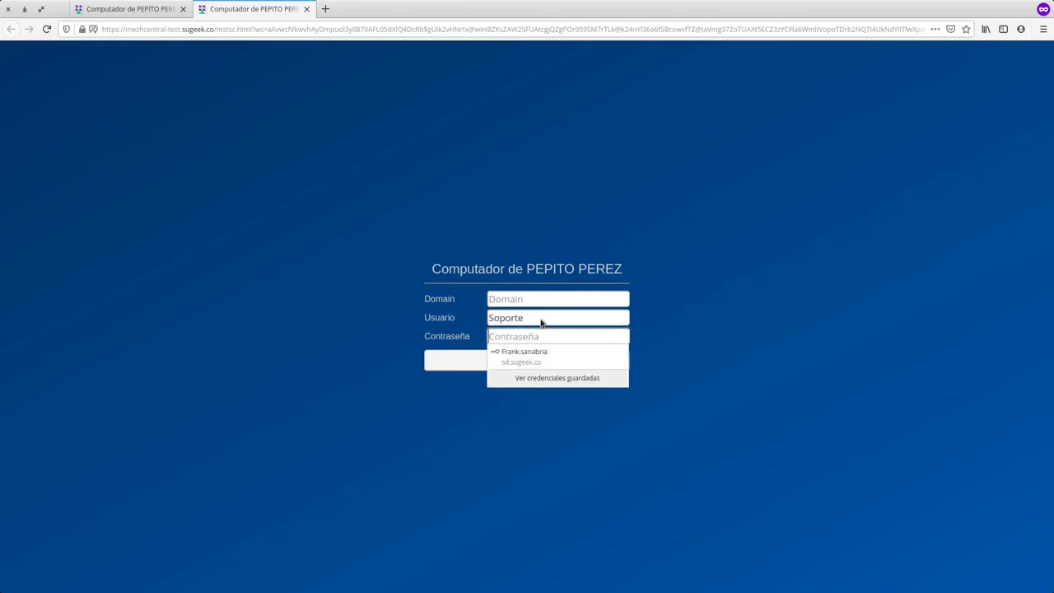
pyautogui.write('••••••••')
pyautogui.click(556, 360)
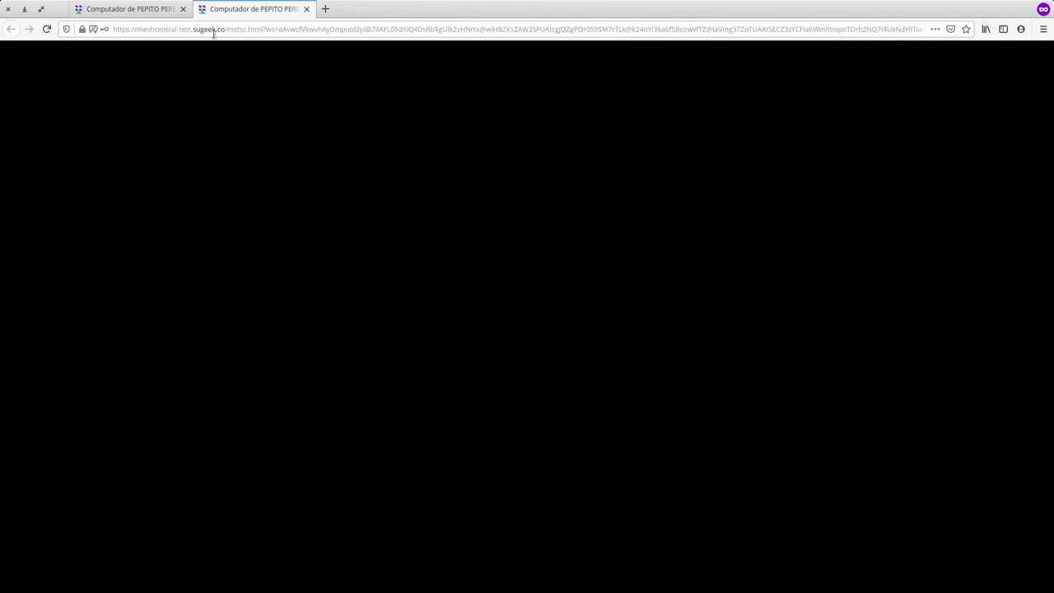
# Return to the computer's MeshCentral page, switch to the Windows 10 virtual machine in VirtualBox, and launch Microsoft Edge from its desktop.
pyautogui.click(165, 12)
pyautogui.moveTo(219, 171); pyautogui.dragTo(162, 170)
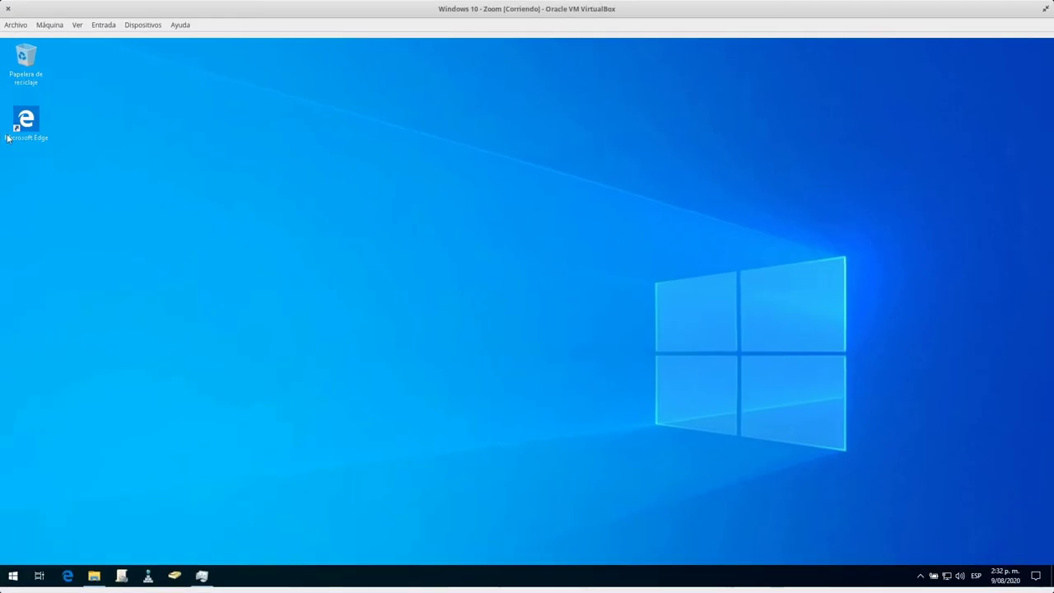
pyautogui.click(25, 122)
pyautogui.press('Return')
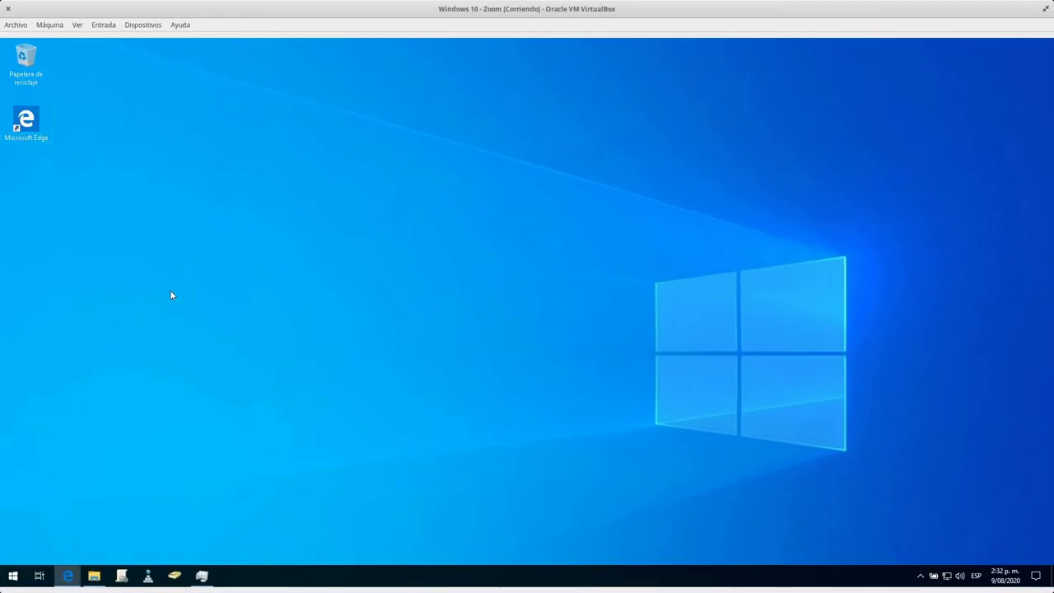